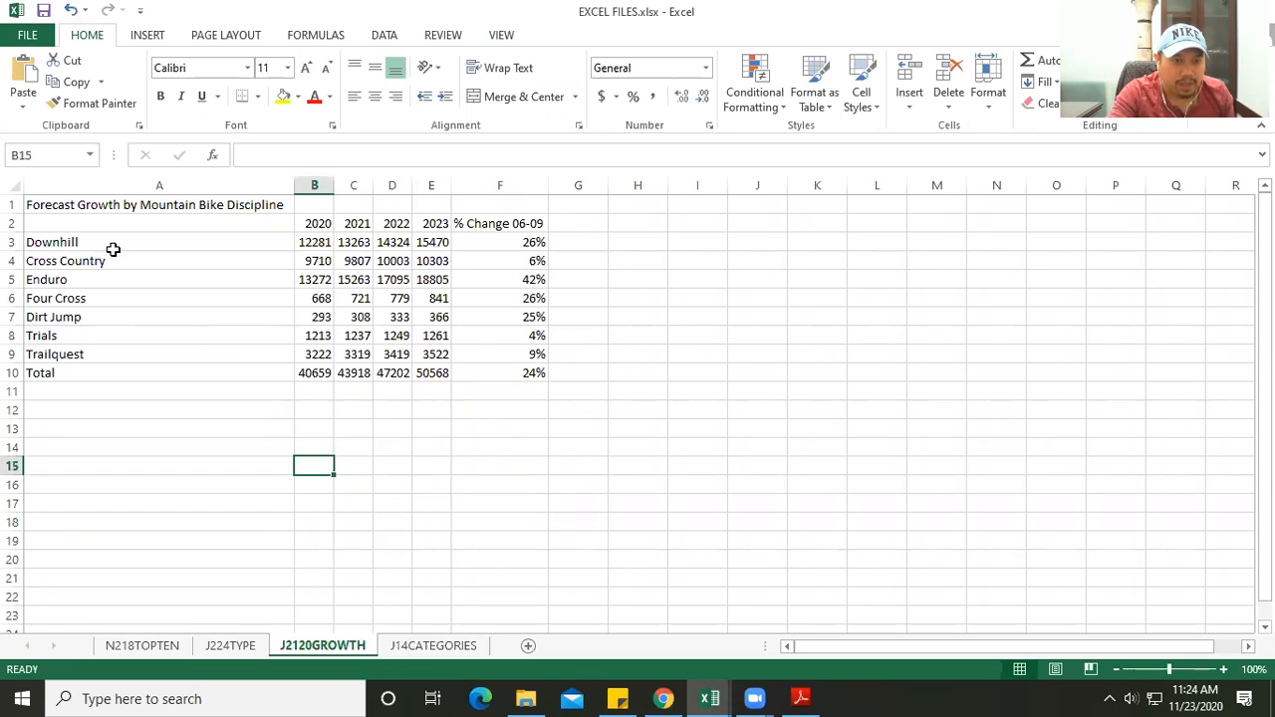
- Open the N218TOPTEN worksheet with the world tin mine production data
click(142, 645)
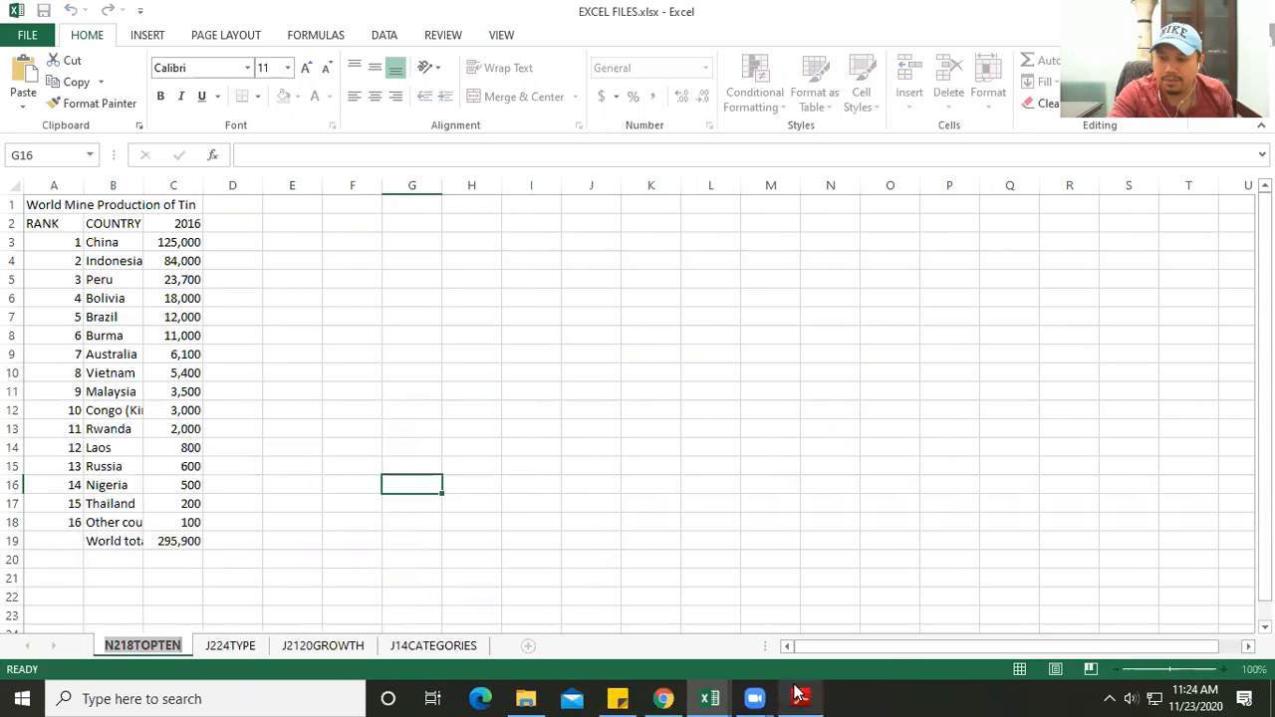
mouse_move(800, 694)
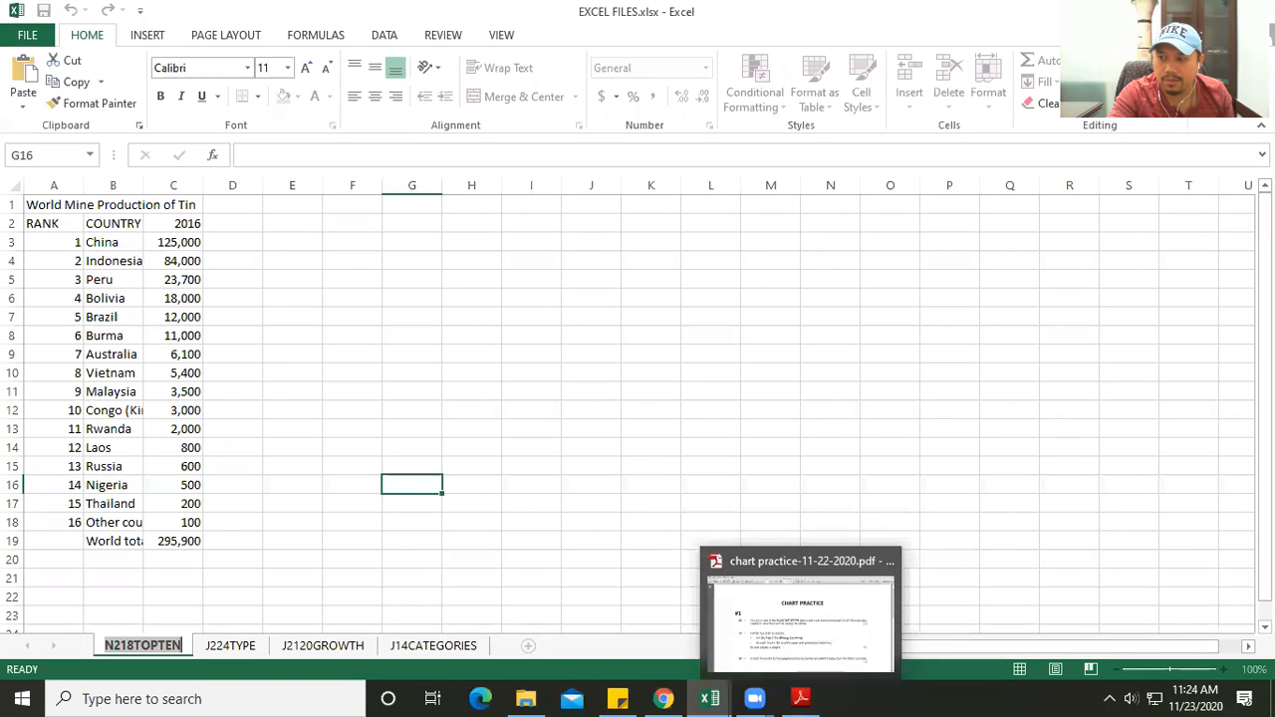
click(577, 45)
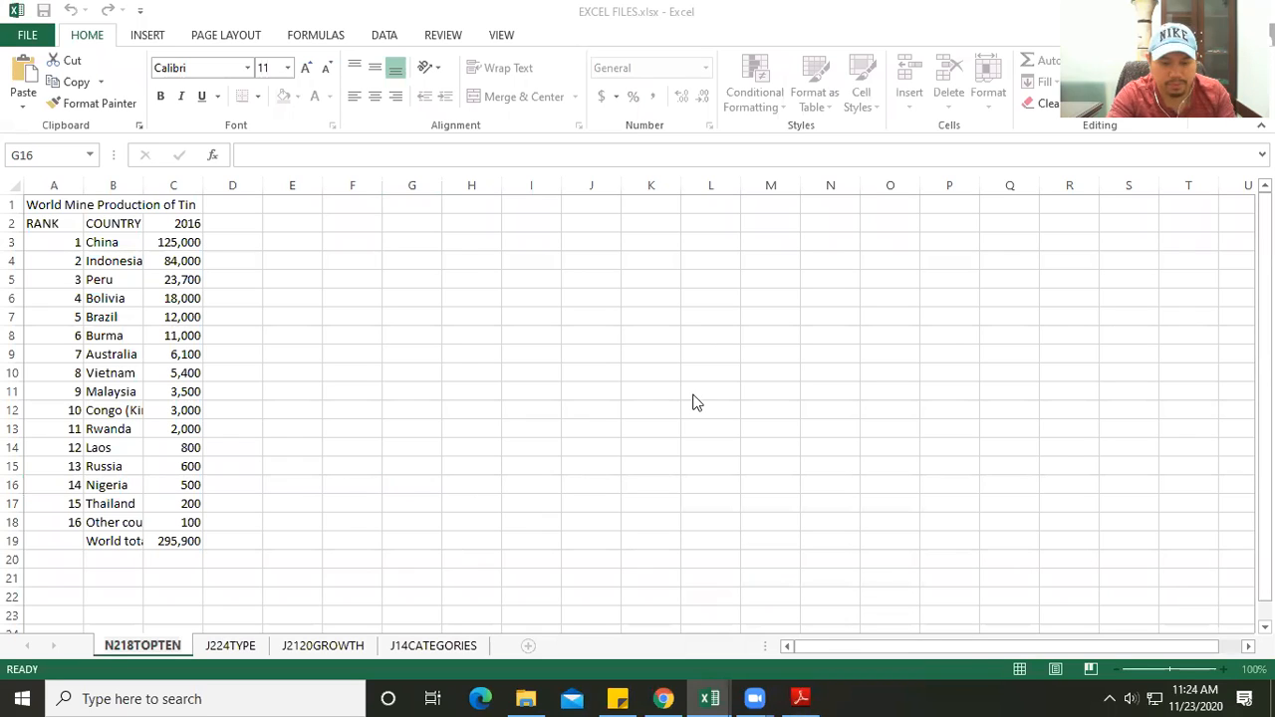
drag(317, 387, 317, 379)
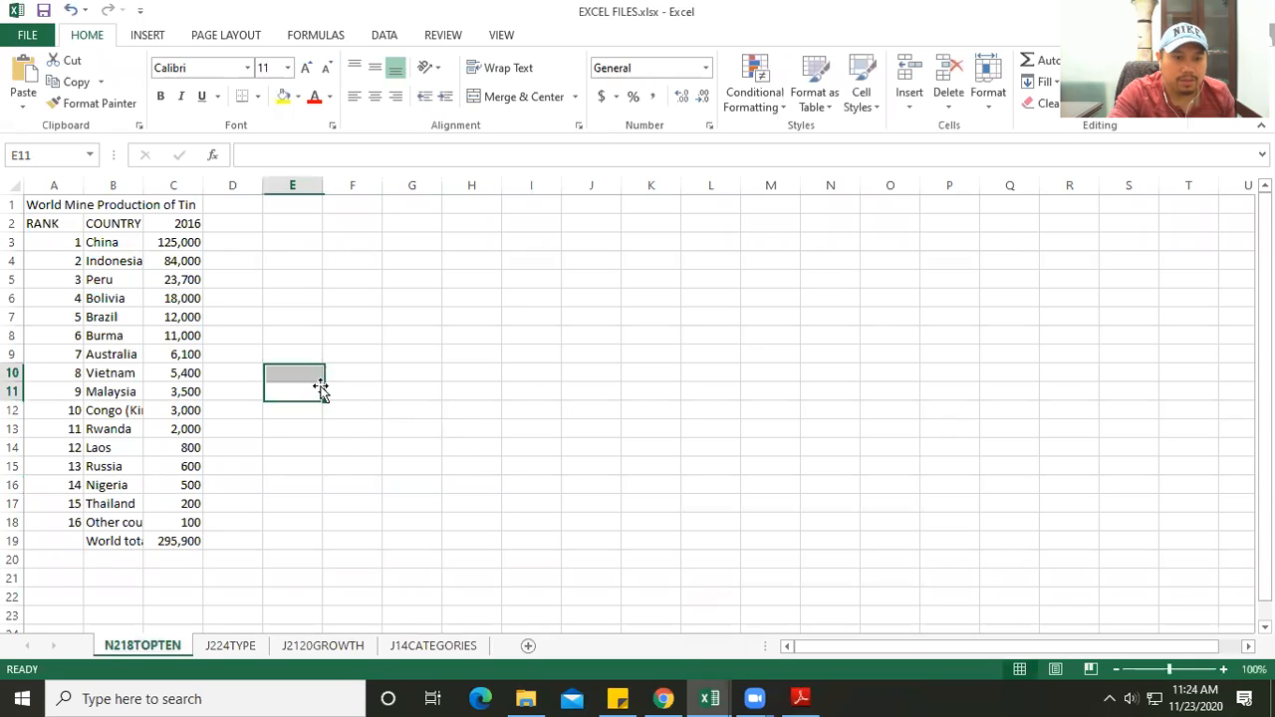
click(531, 301)
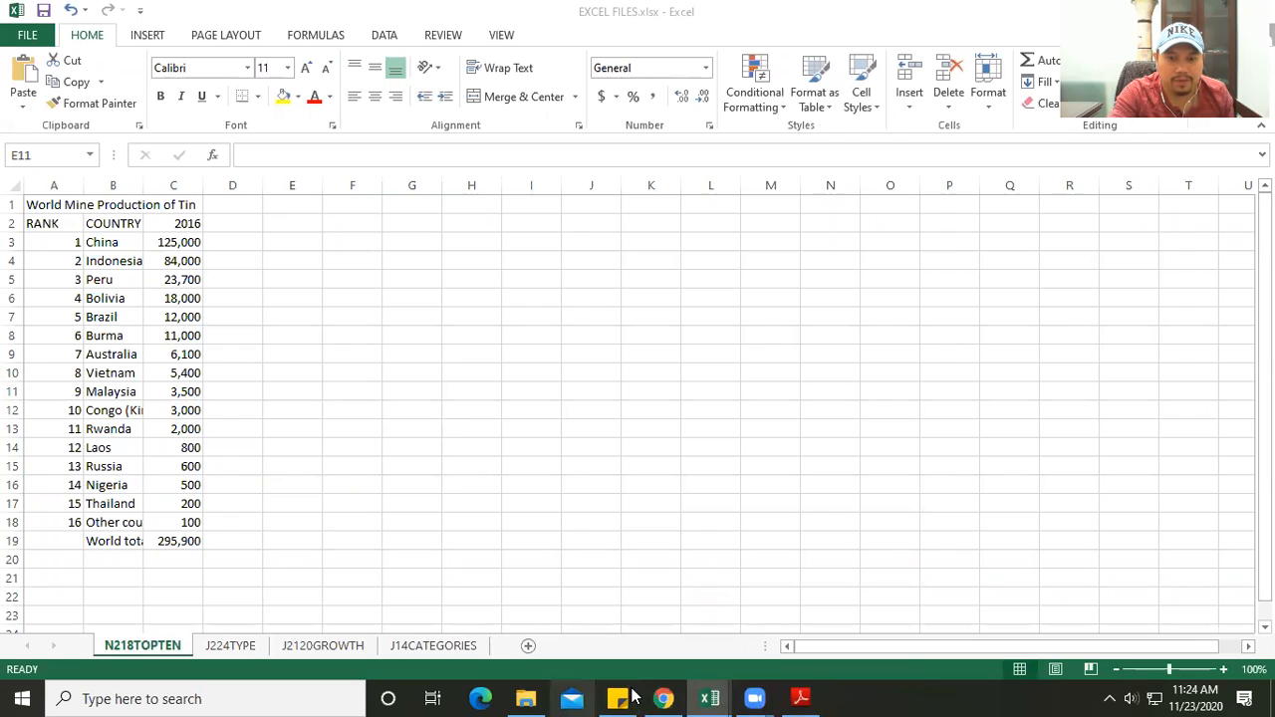
- Read task 38 in the chart practice PDF in Adobe Reader, marking the words about the top 5 tin mining countries
click(800, 696)
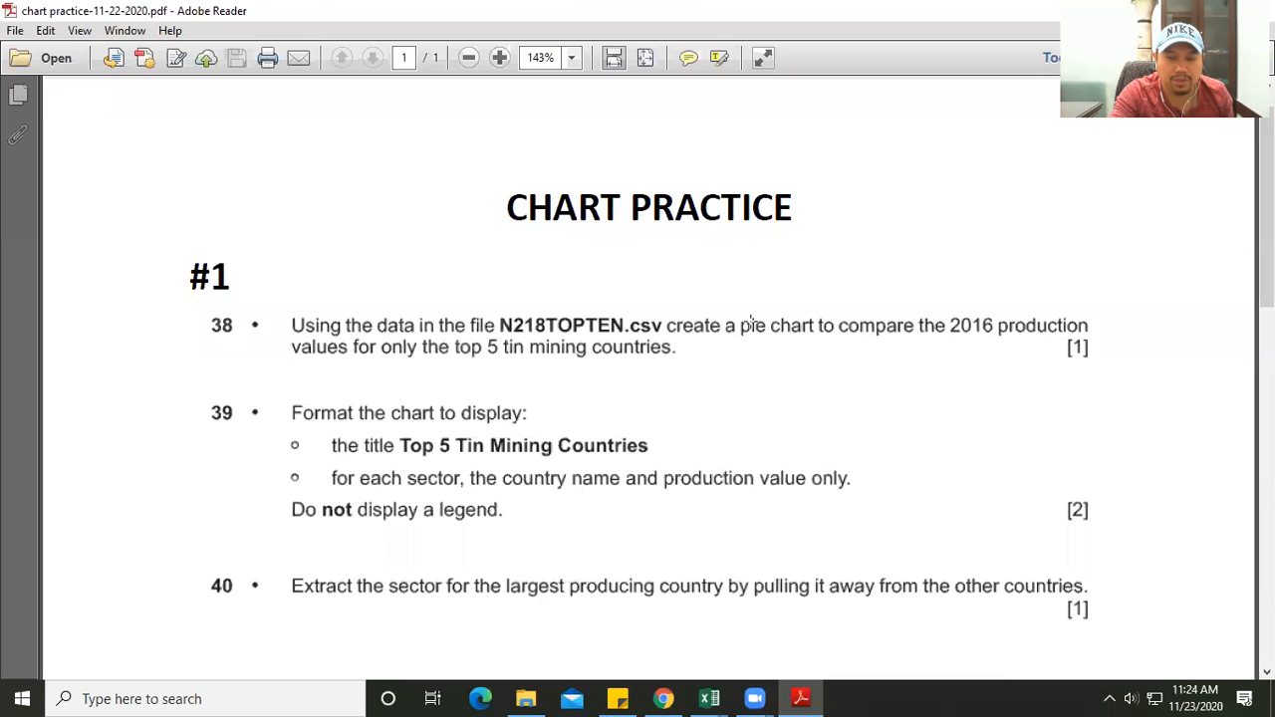
click(814, 324)
click(457, 348)
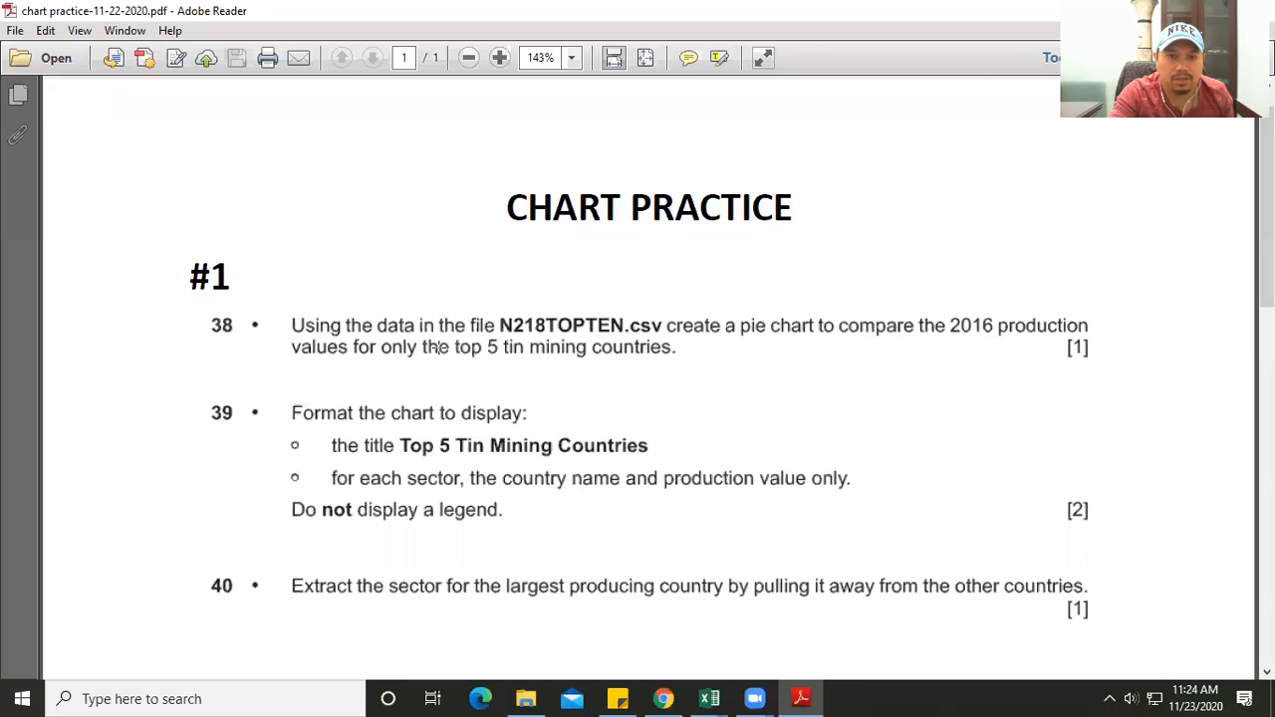
drag(439, 339, 677, 362)
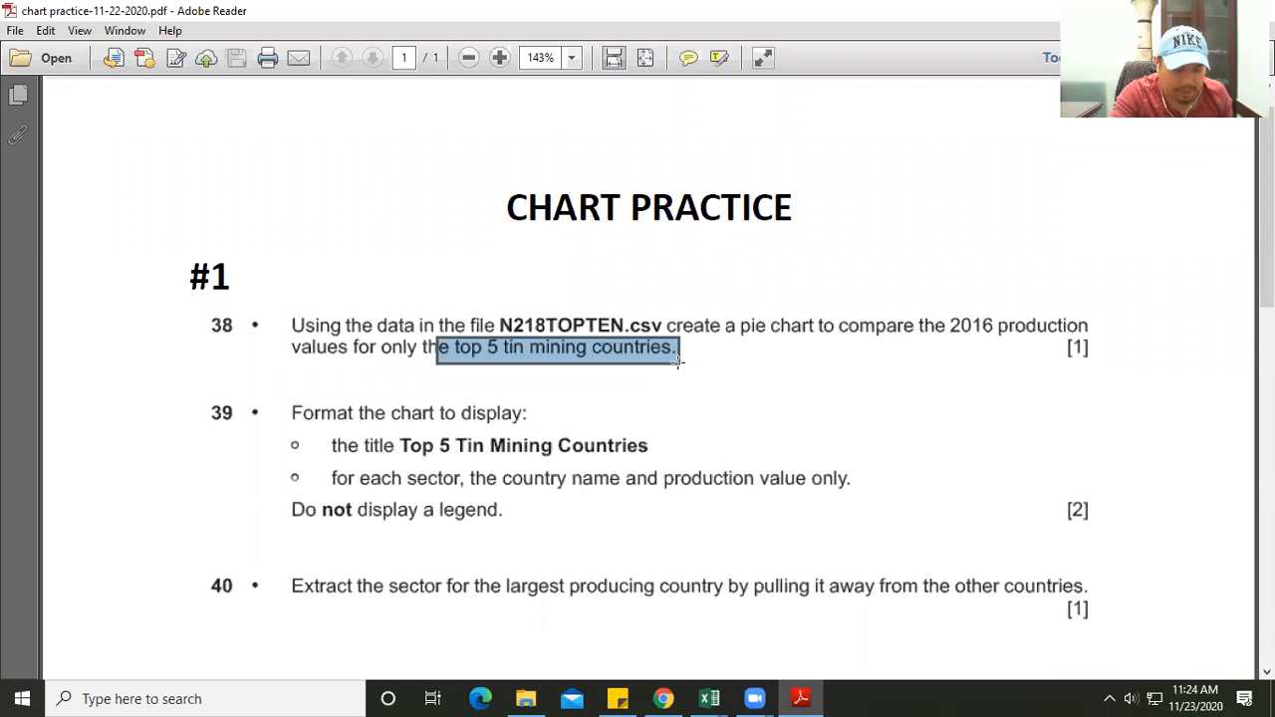
- Return to Excel and autofit the widths of all columns in the N218TOPTEN sheet
key(alt+Tab)
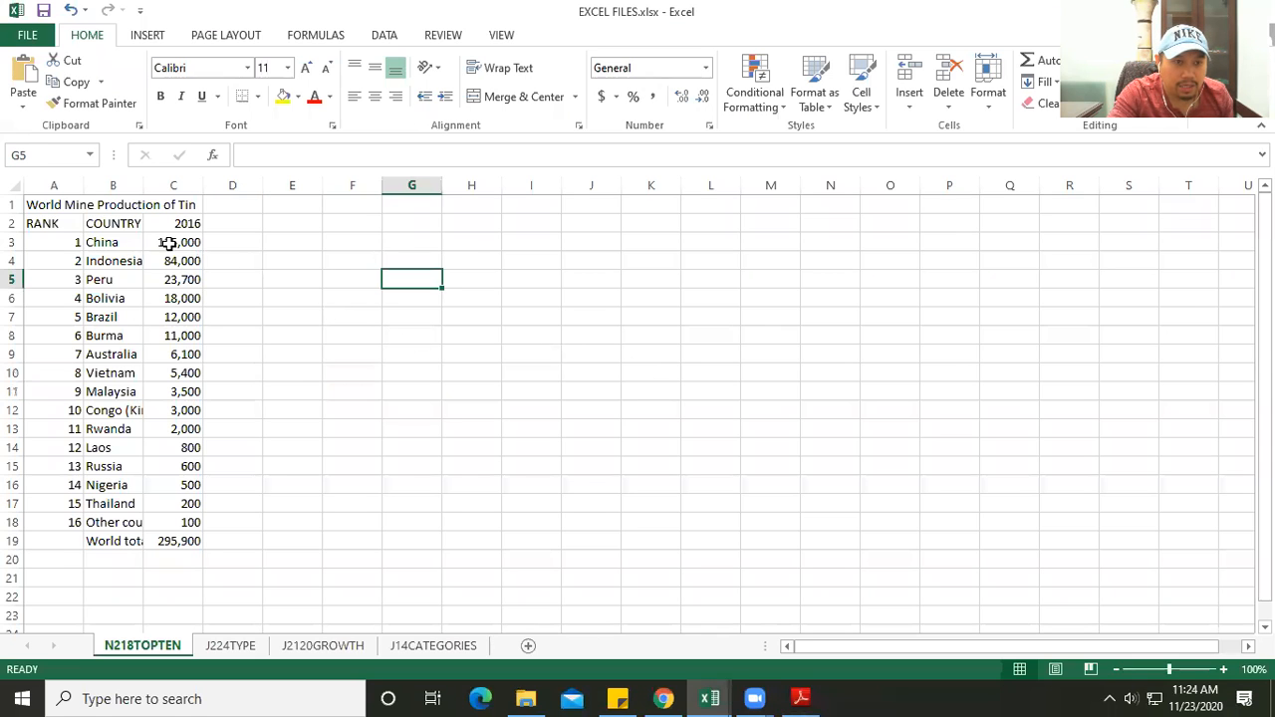
click(15, 185)
double_click(83, 188)
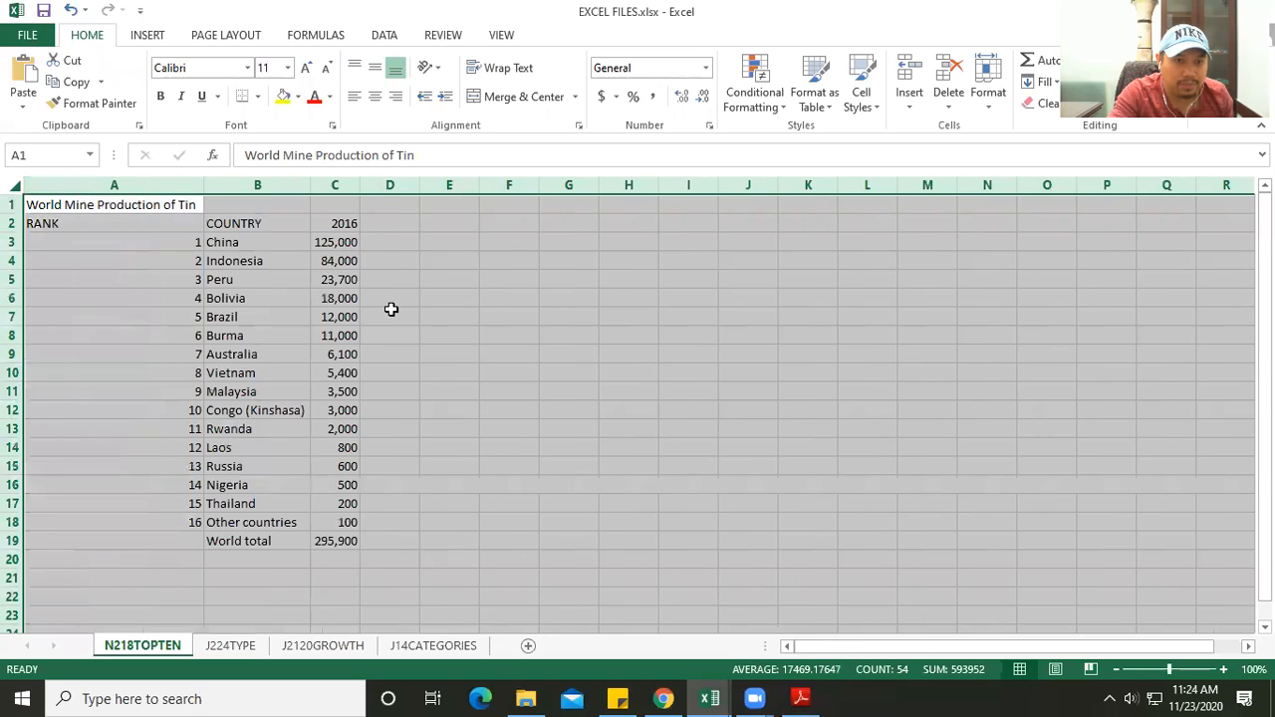
click(468, 336)
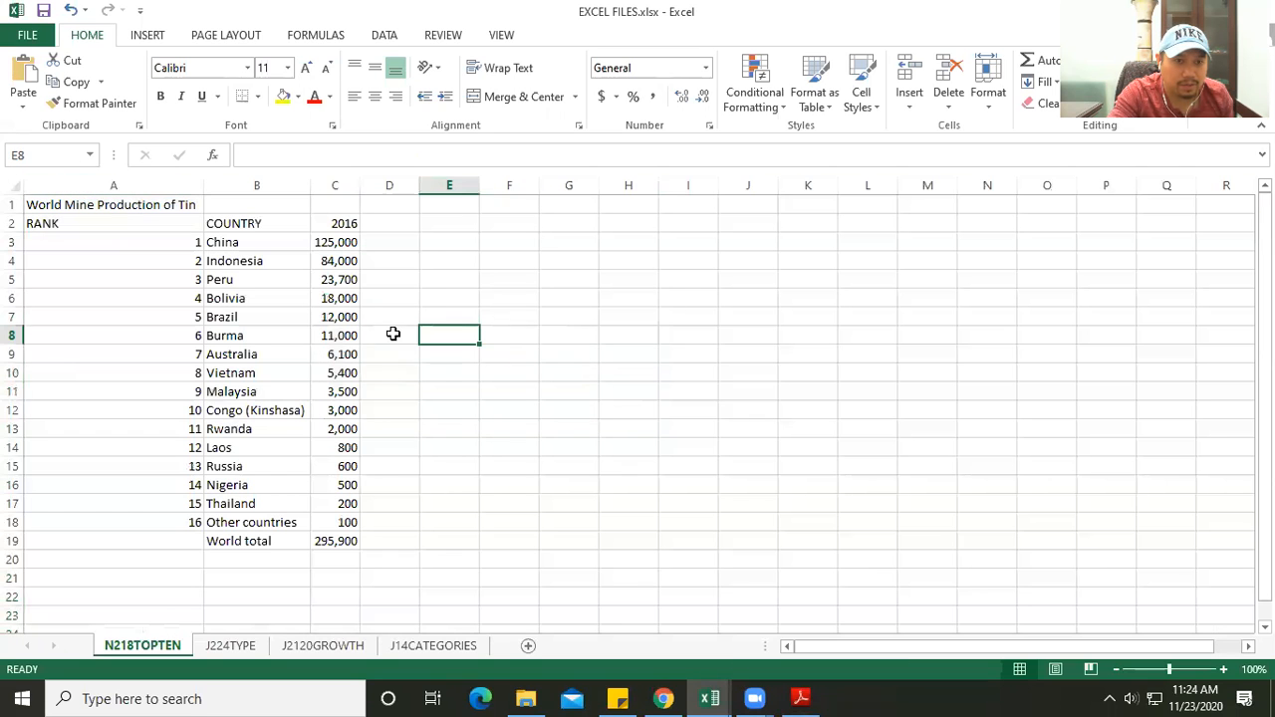
- Insert a 3-D pie chart from the top five countries and their 2016 values in B3:C7, placing it over columns G to N
click(241, 242)
drag(317, 242, 323, 314)
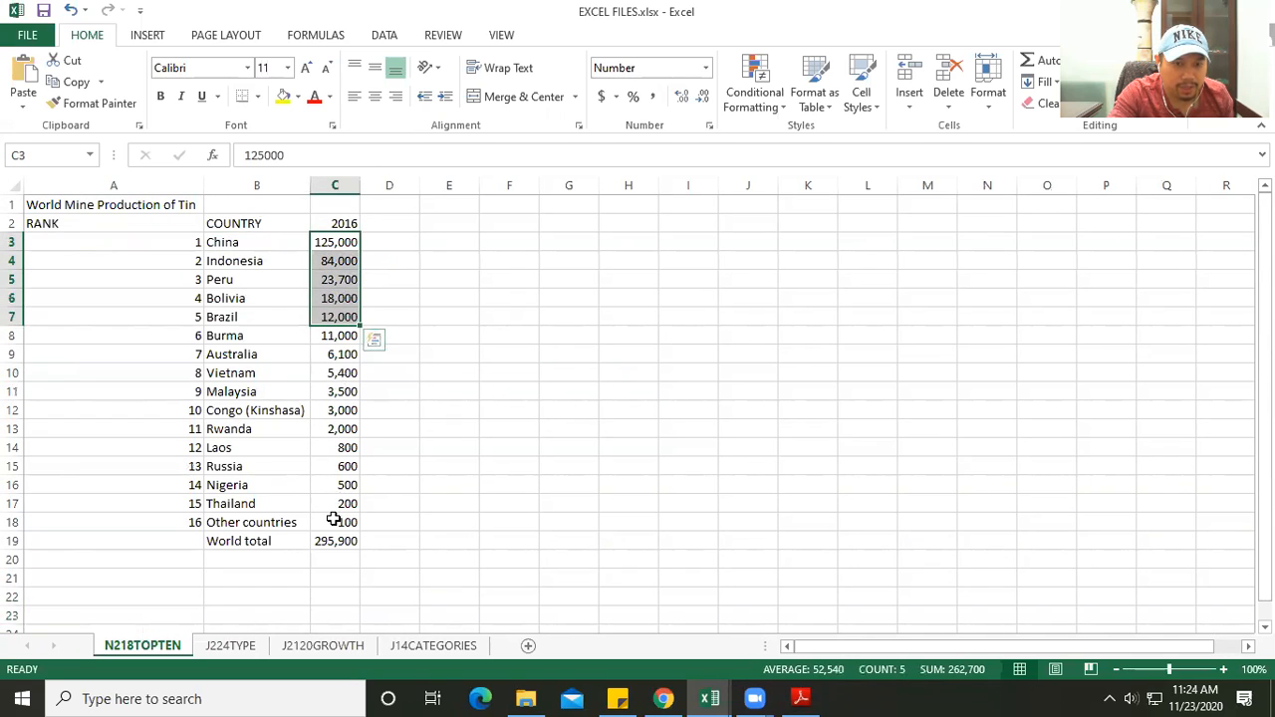
drag(222, 242, 315, 313)
drag(239, 220, 328, 312)
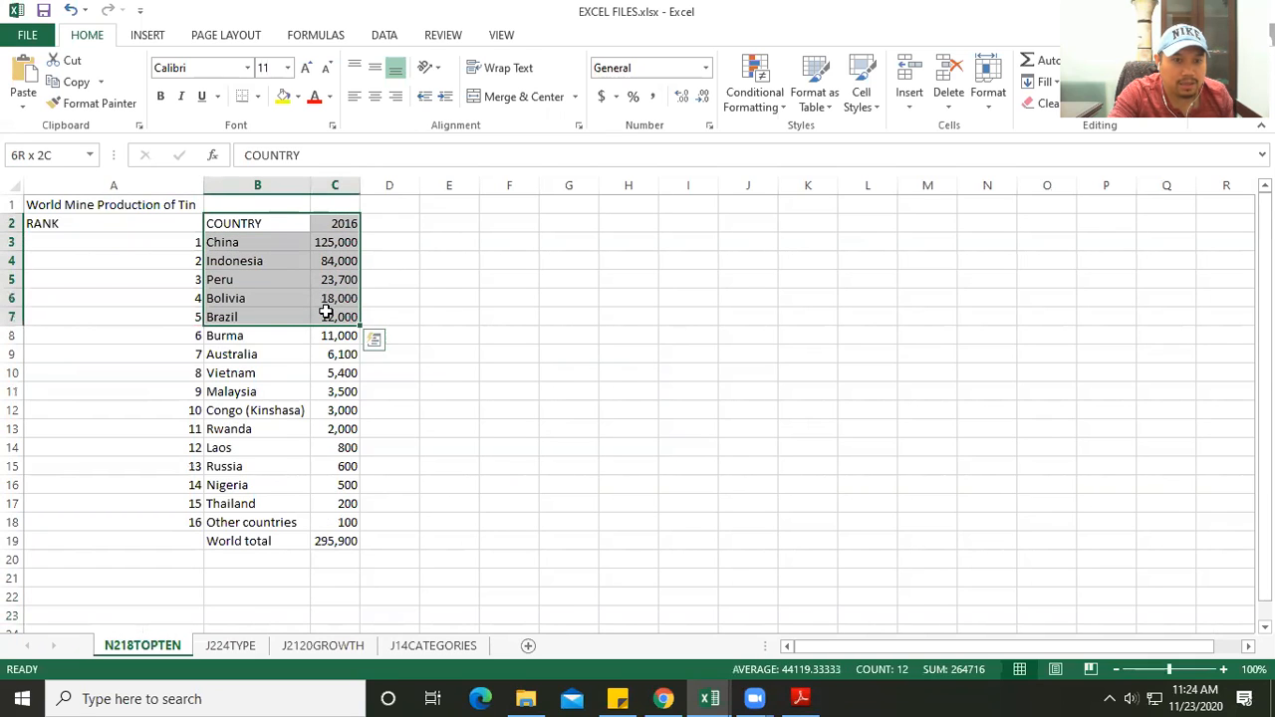
click(269, 224)
drag(236, 246, 322, 329)
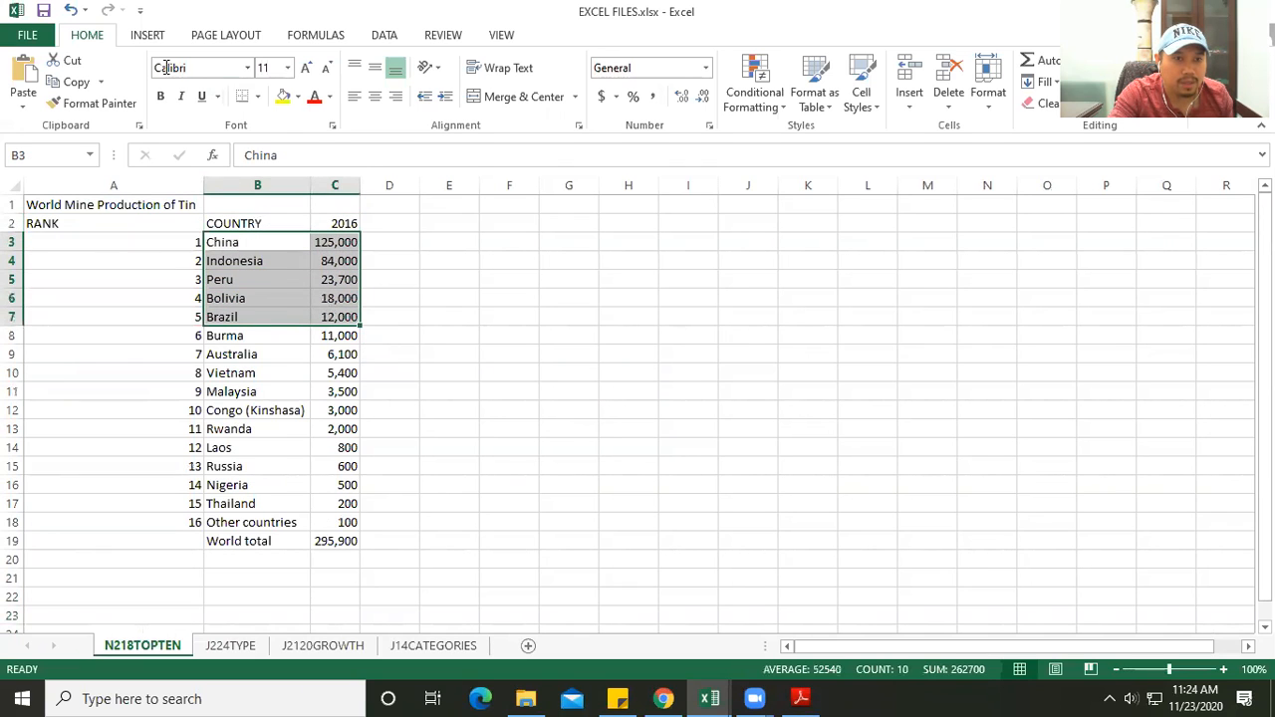
click(148, 36)
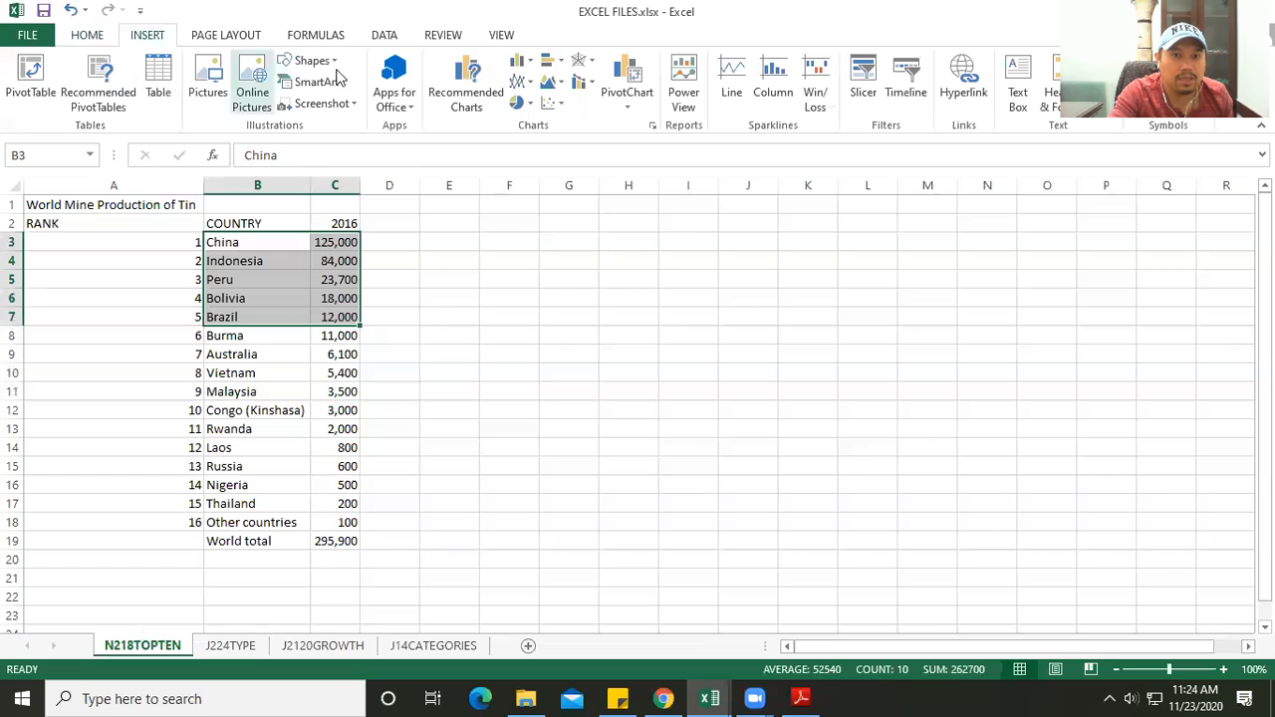
click(519, 103)
click(536, 239)
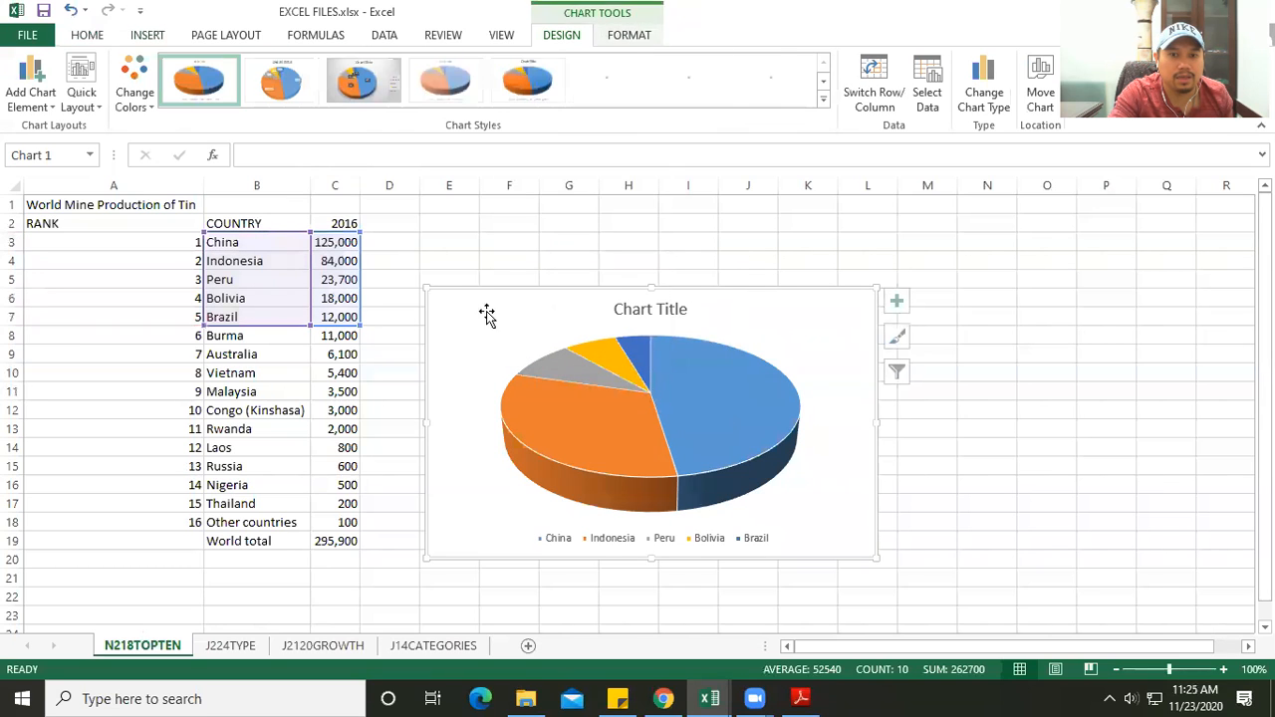
click(561, 327)
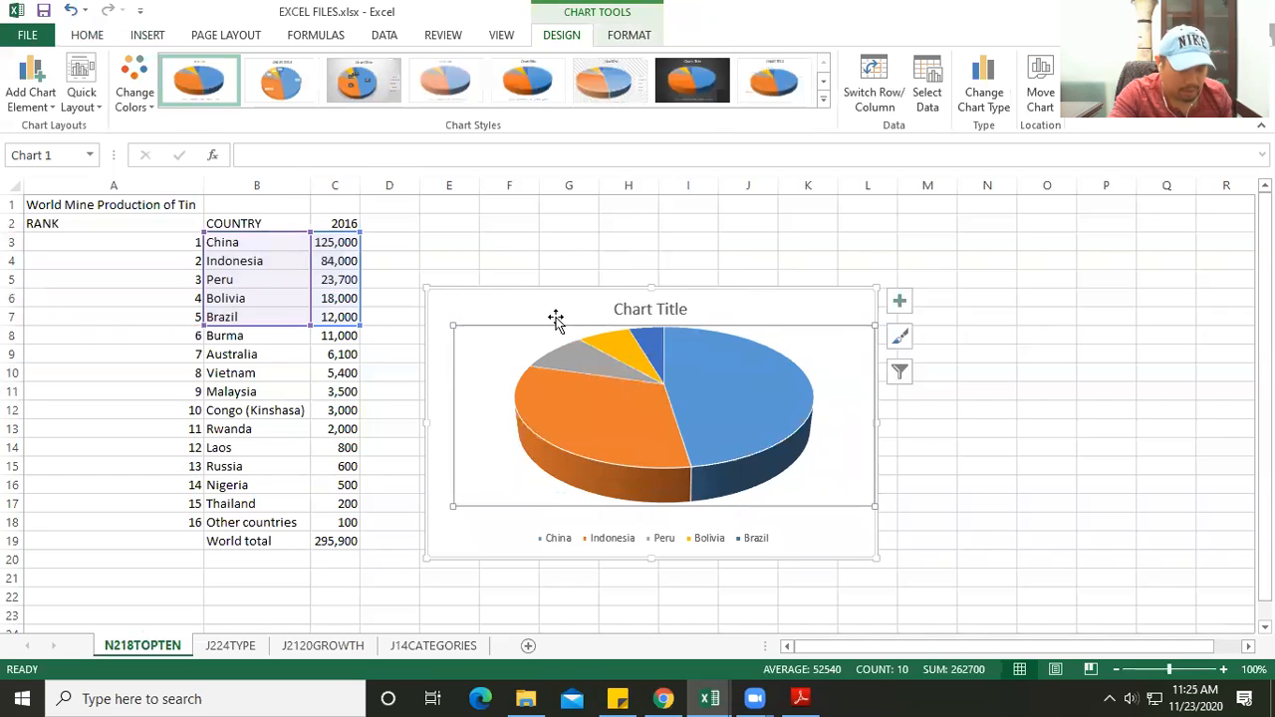
drag(489, 302, 627, 290)
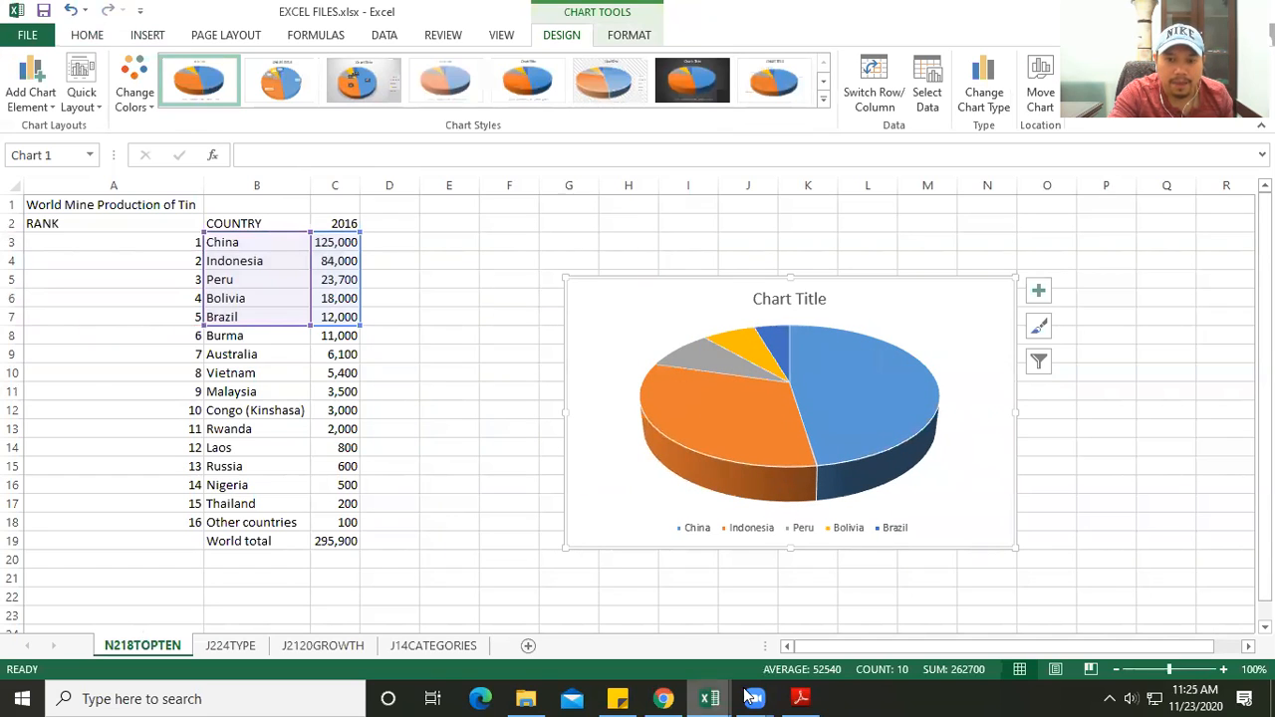
- Look up the required title in the chart practice PDF and set the pie chart's title to "Top 5 Tin Mining Countries"
click(801, 698)
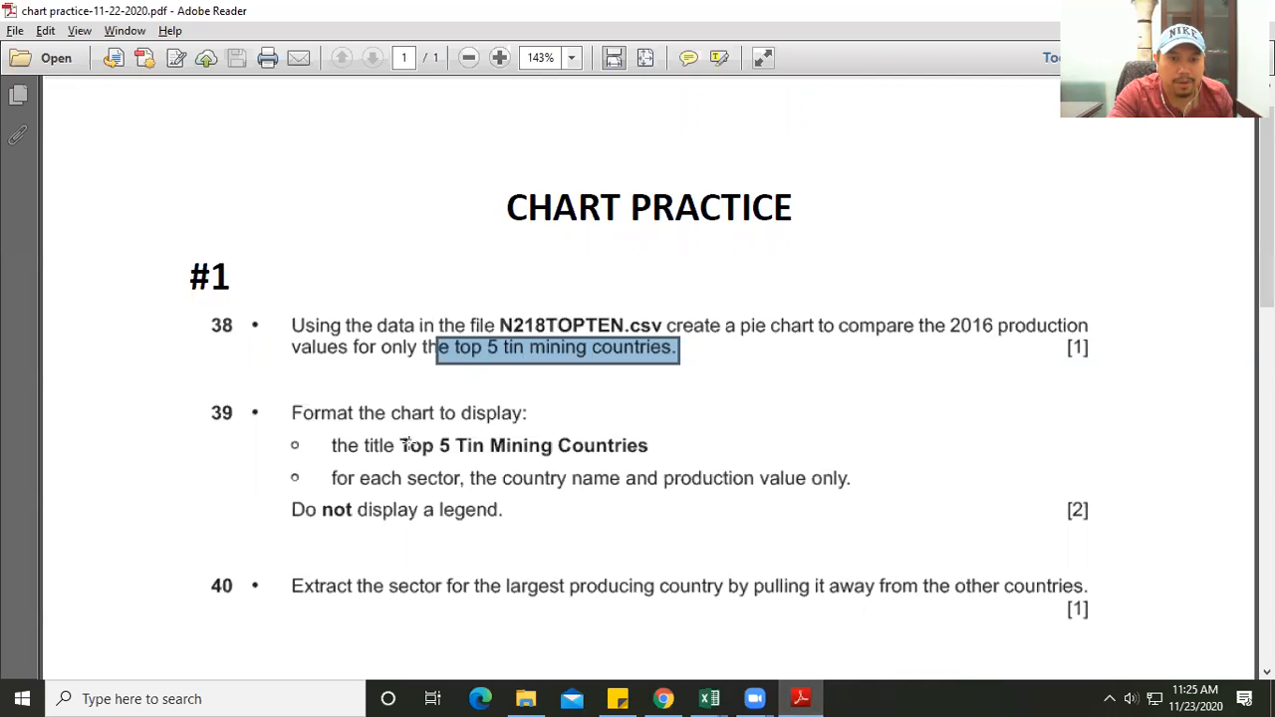
key(alt+Tab)
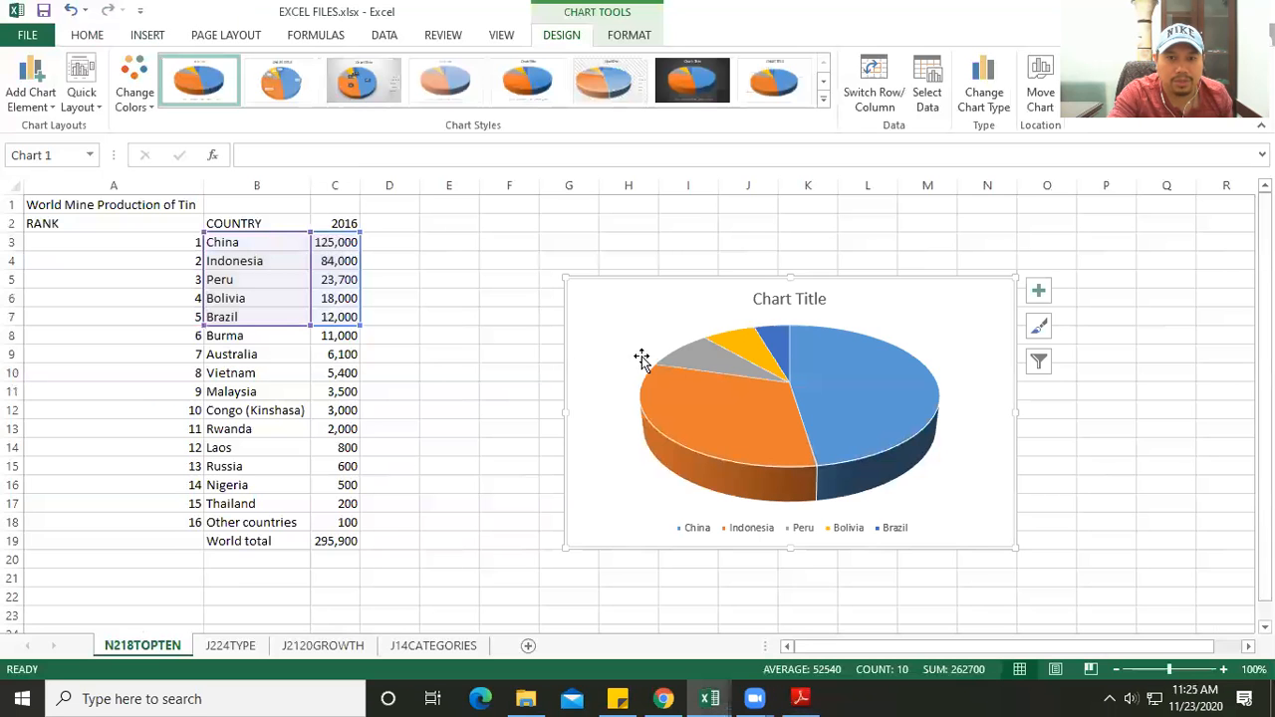
click(755, 299)
drag(755, 299, 860, 302)
text(t)
key(BackSpace)
text(Top)
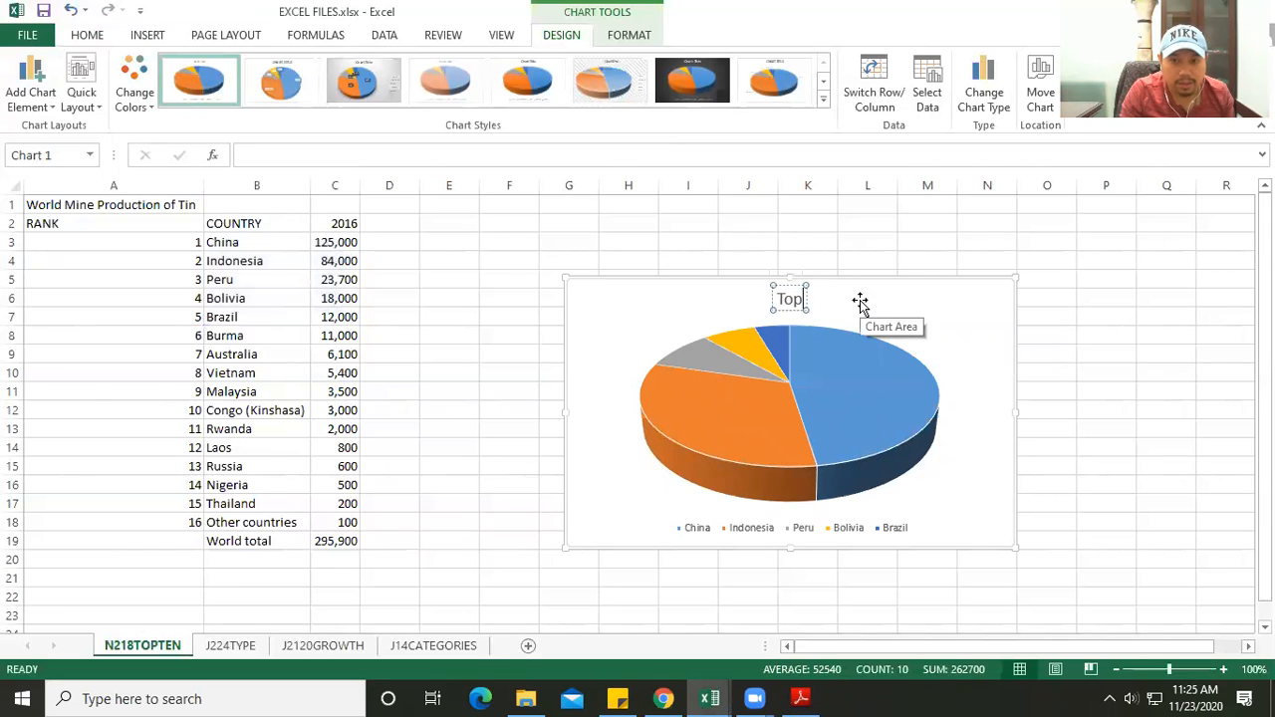
text( 5)
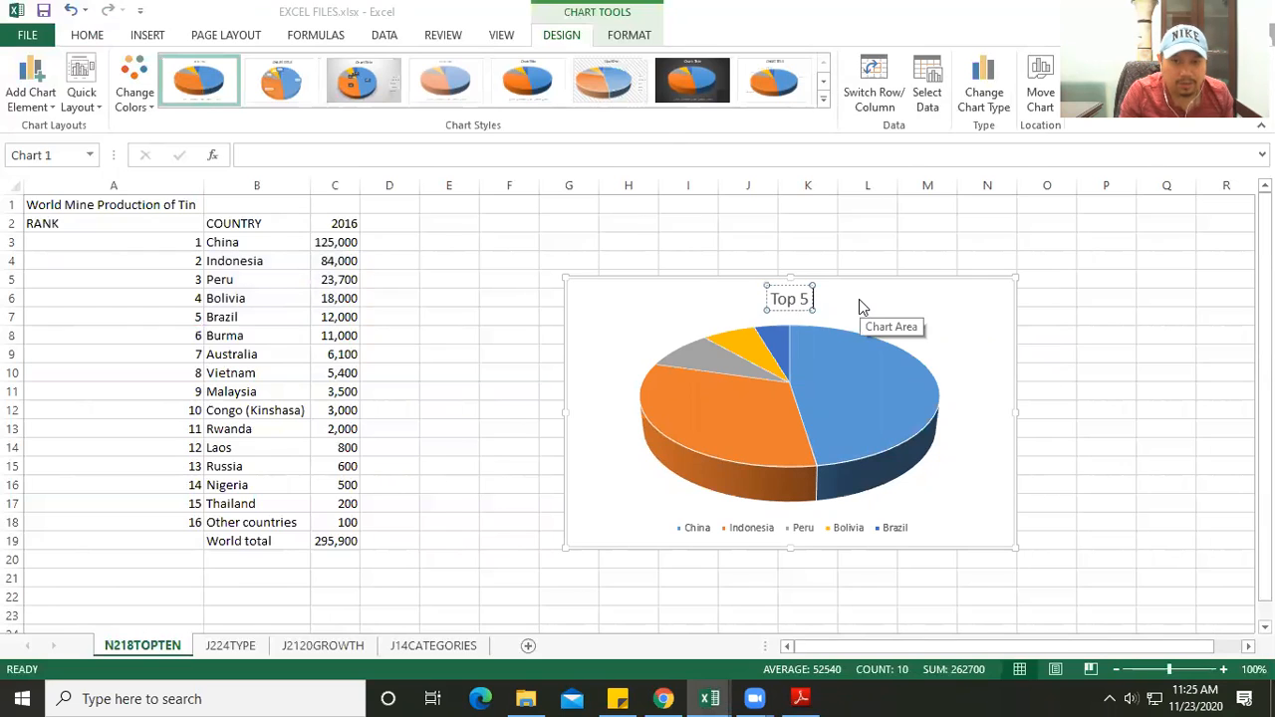
key(alt+Tab)
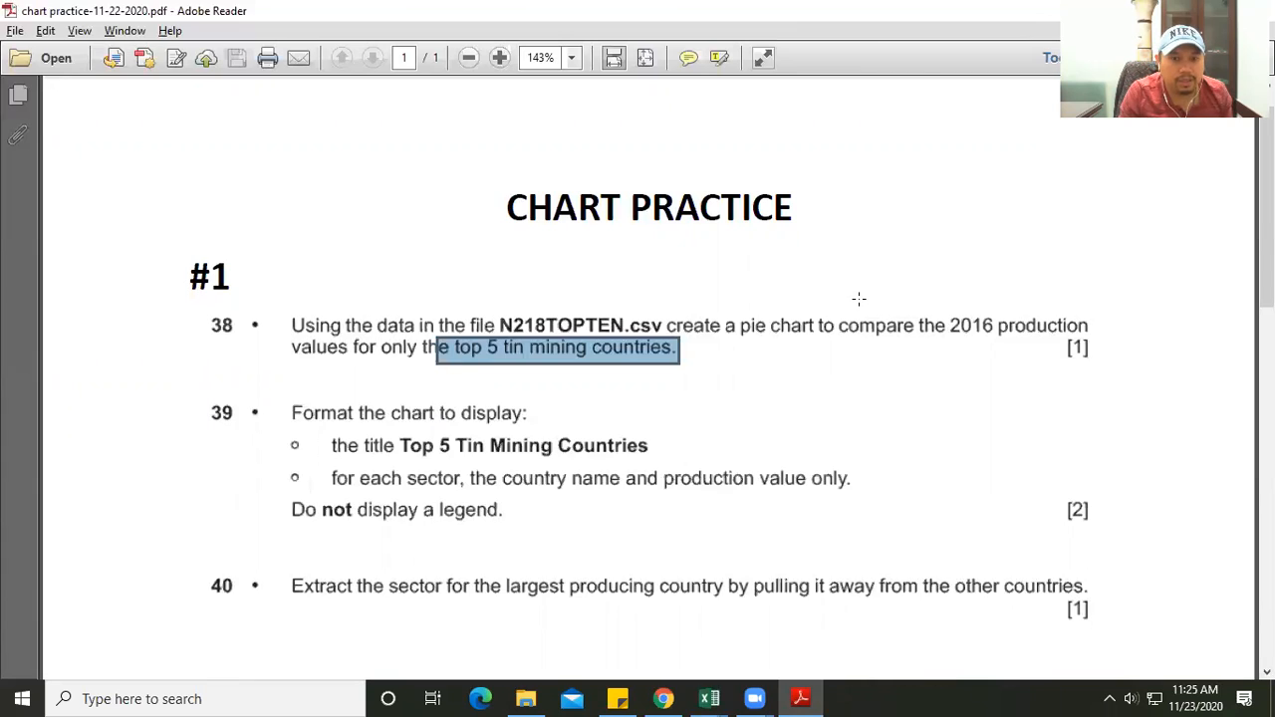
key(alt+Tab)
text(T)
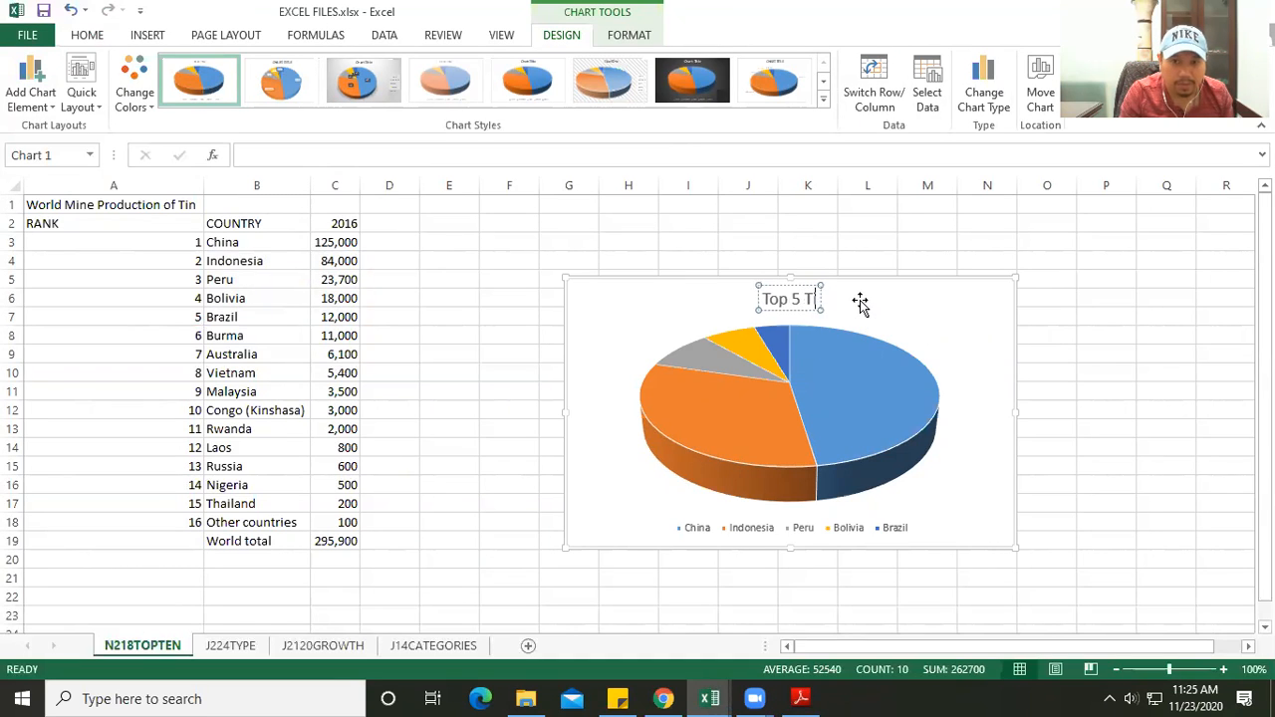
text(in Mining Countries)
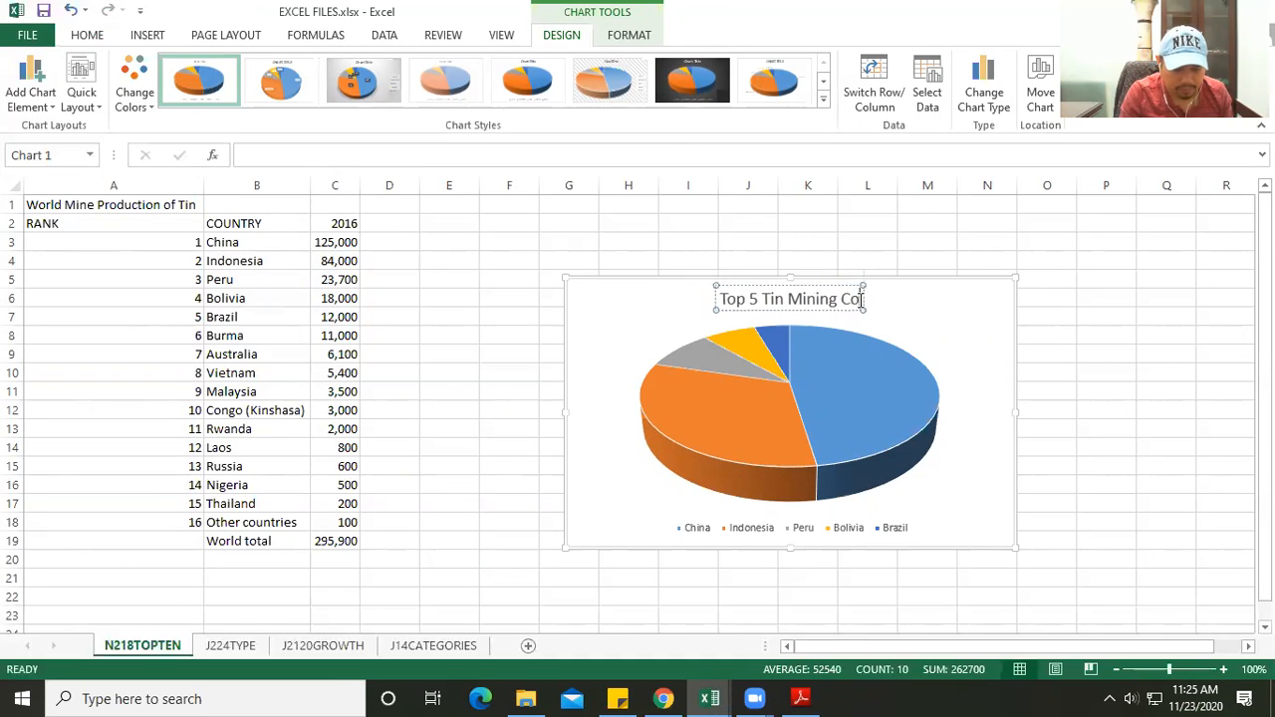
click(886, 333)
- Check the sector label requirement in the PDF and locate the matching country names and production values in the sheet
key(alt+Tab)
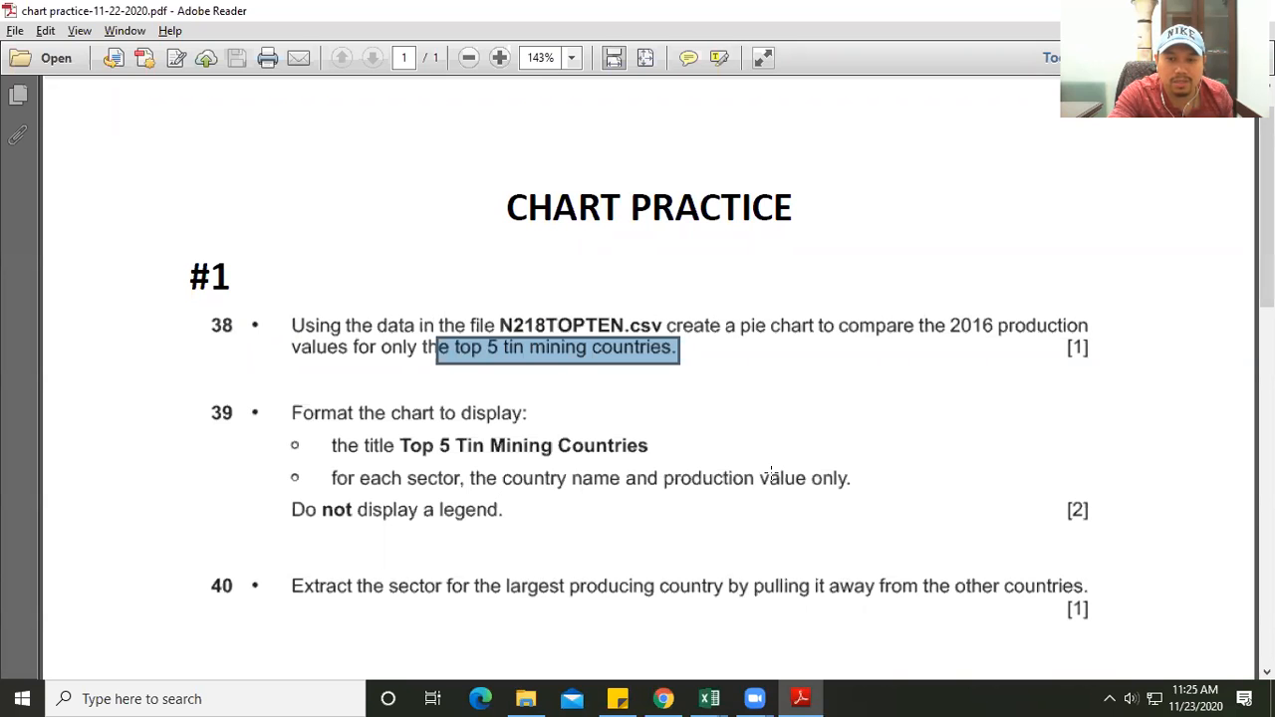
key(alt+Tab)
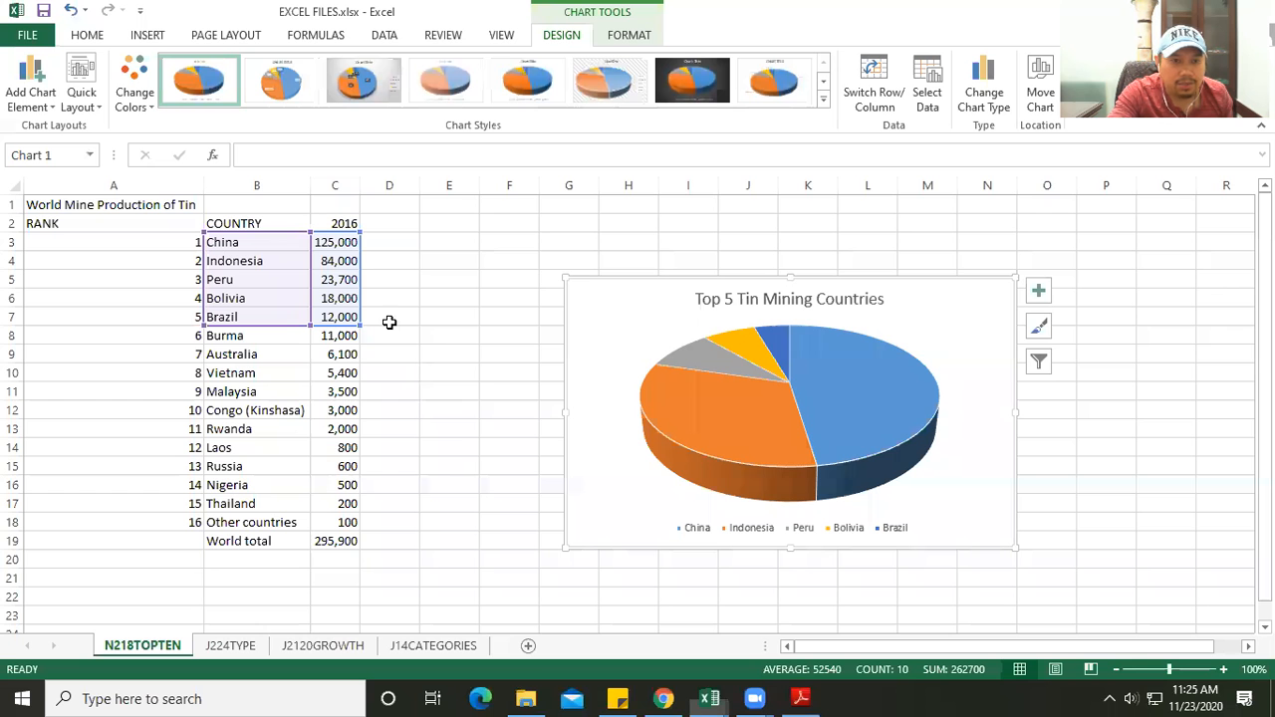
click(341, 242)
drag(337, 274, 313, 307)
drag(250, 248, 257, 316)
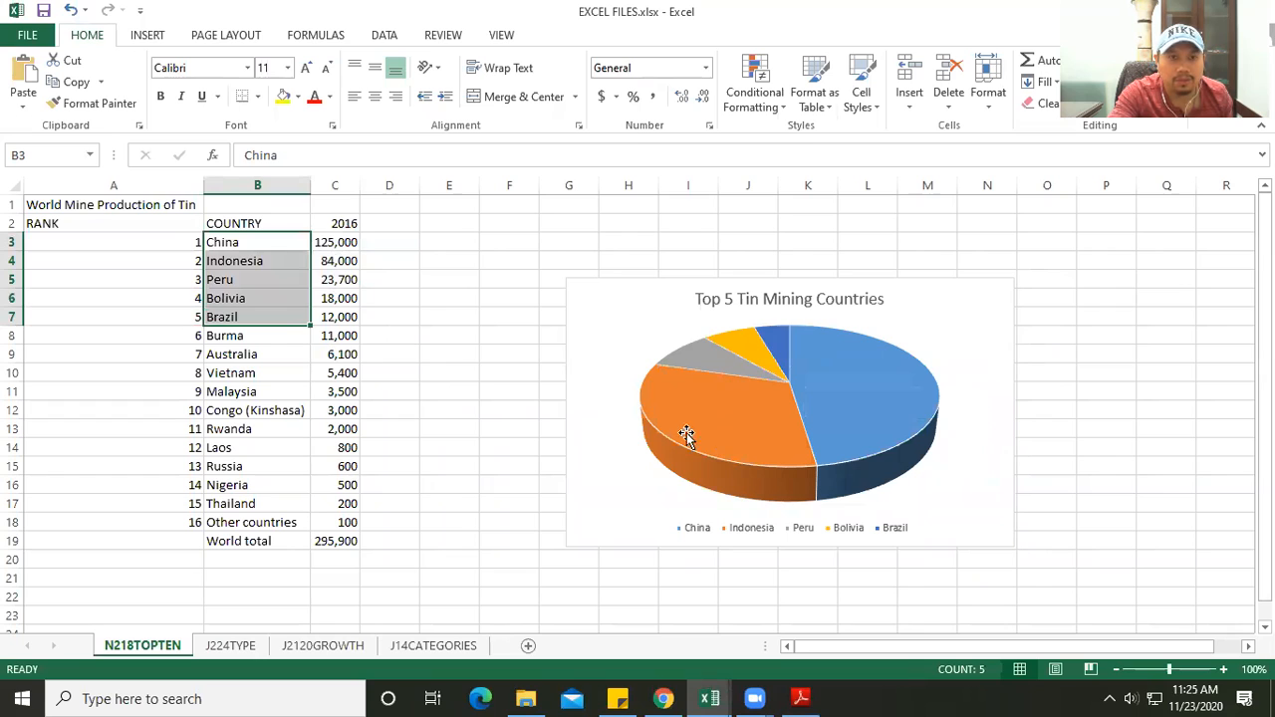
- Apply the quick layout that labels each pie sector with country name and percentage and removes the legend
click(606, 379)
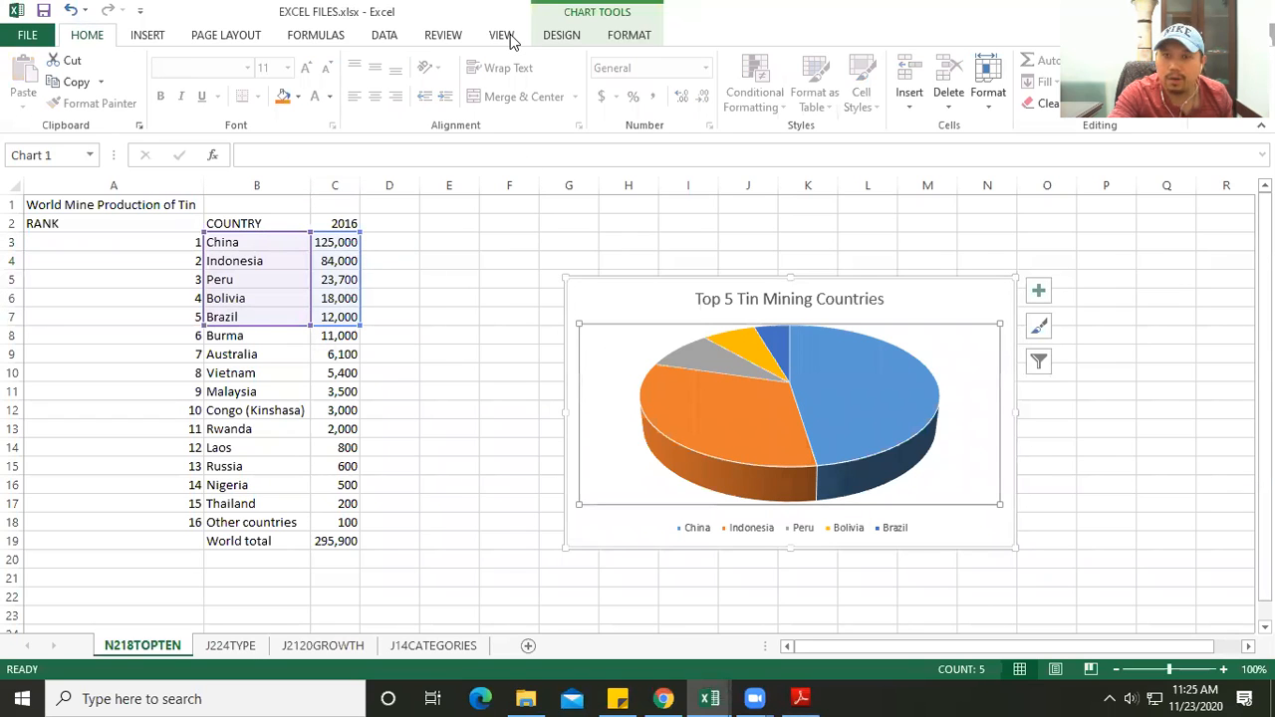
click(569, 37)
click(84, 108)
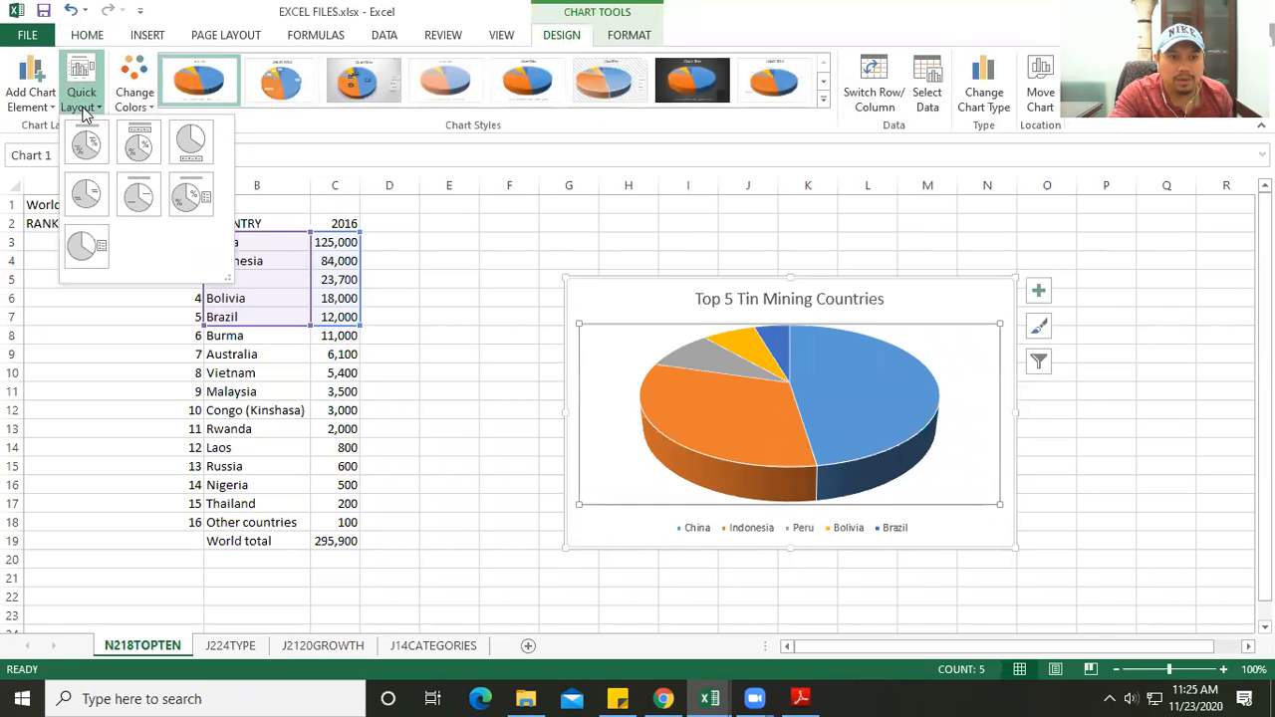
click(85, 154)
click(628, 317)
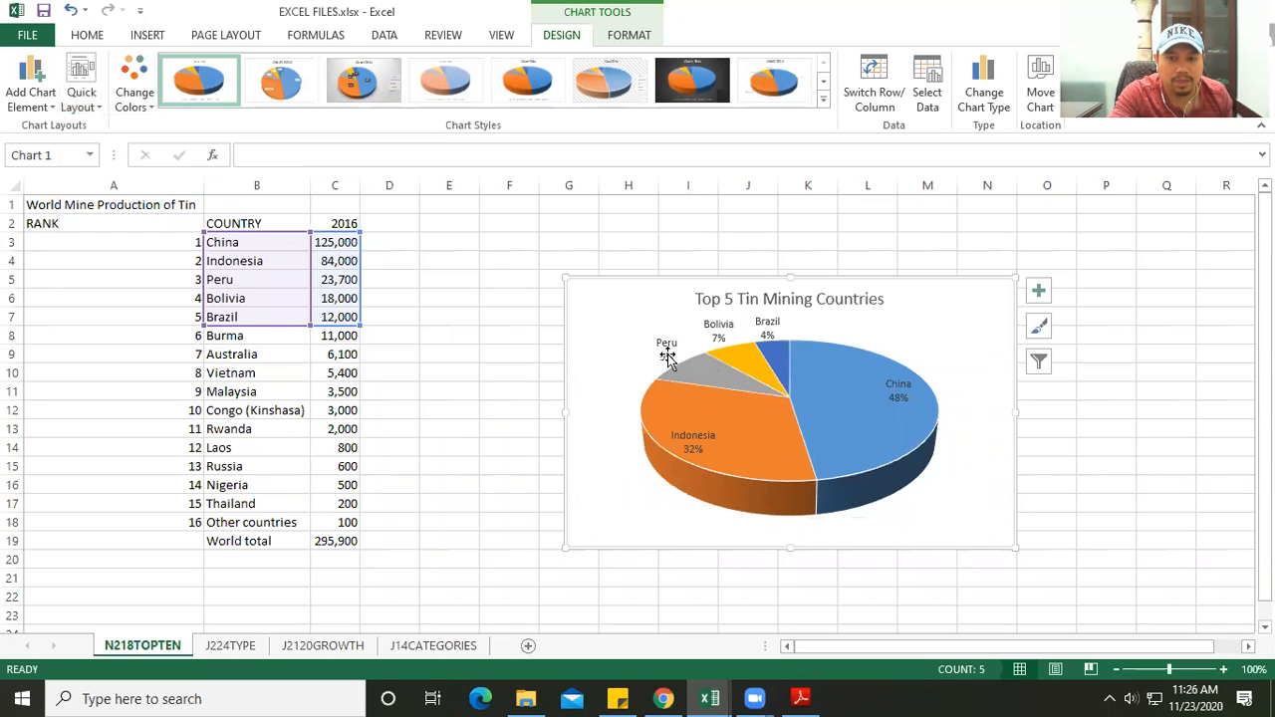
- Format the pie's data labels to show Value instead of Percentage alongside Category Name, with the label position set to Outside End
click(663, 356)
right_click(664, 356)
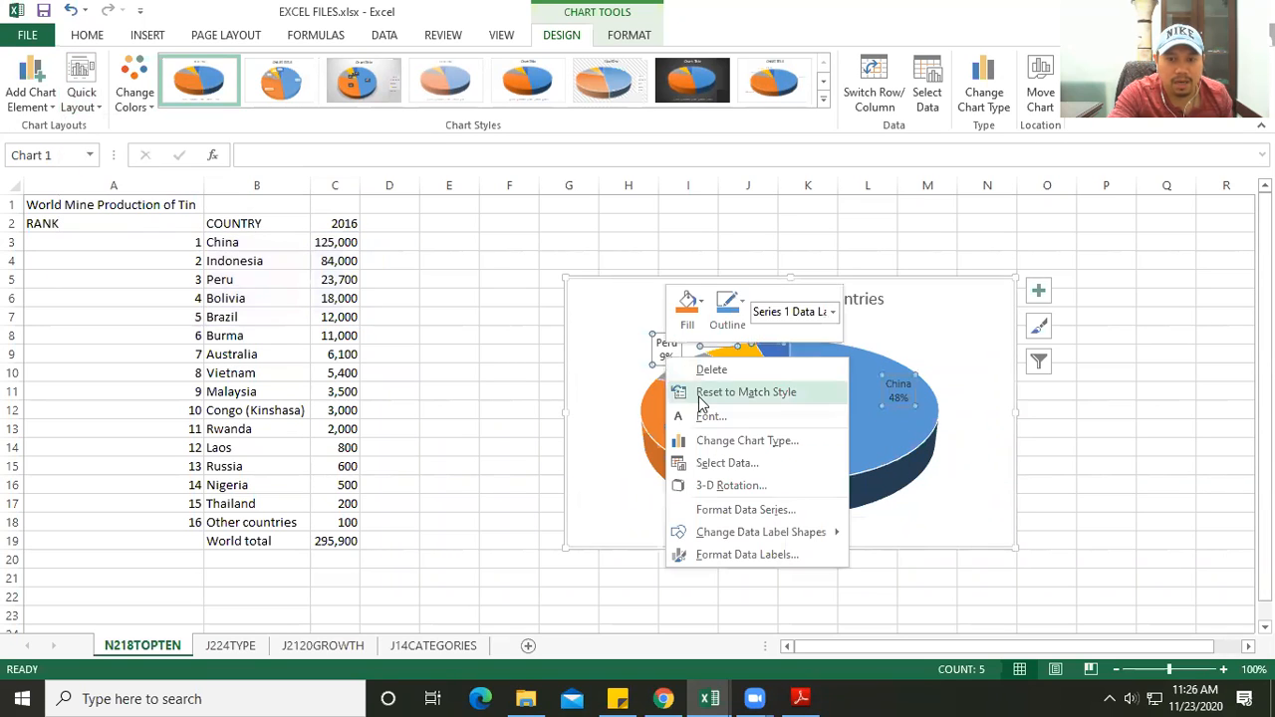
click(739, 553)
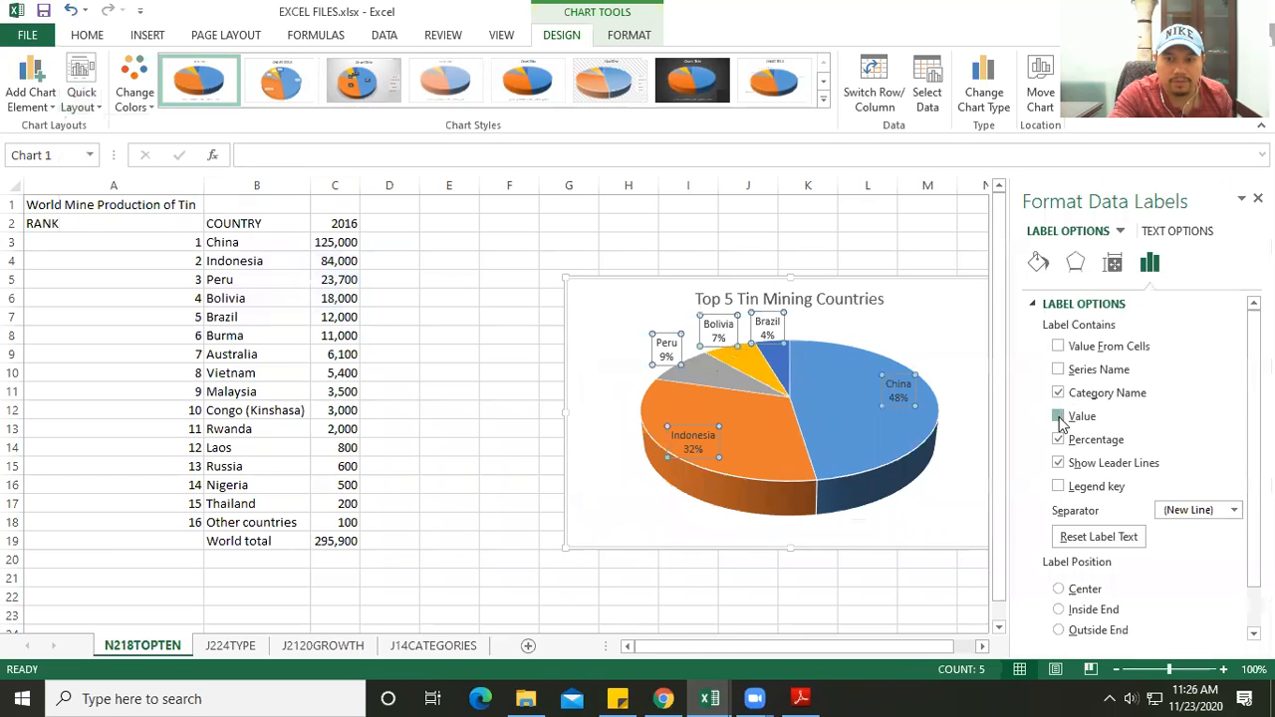
click(1059, 417)
click(1058, 441)
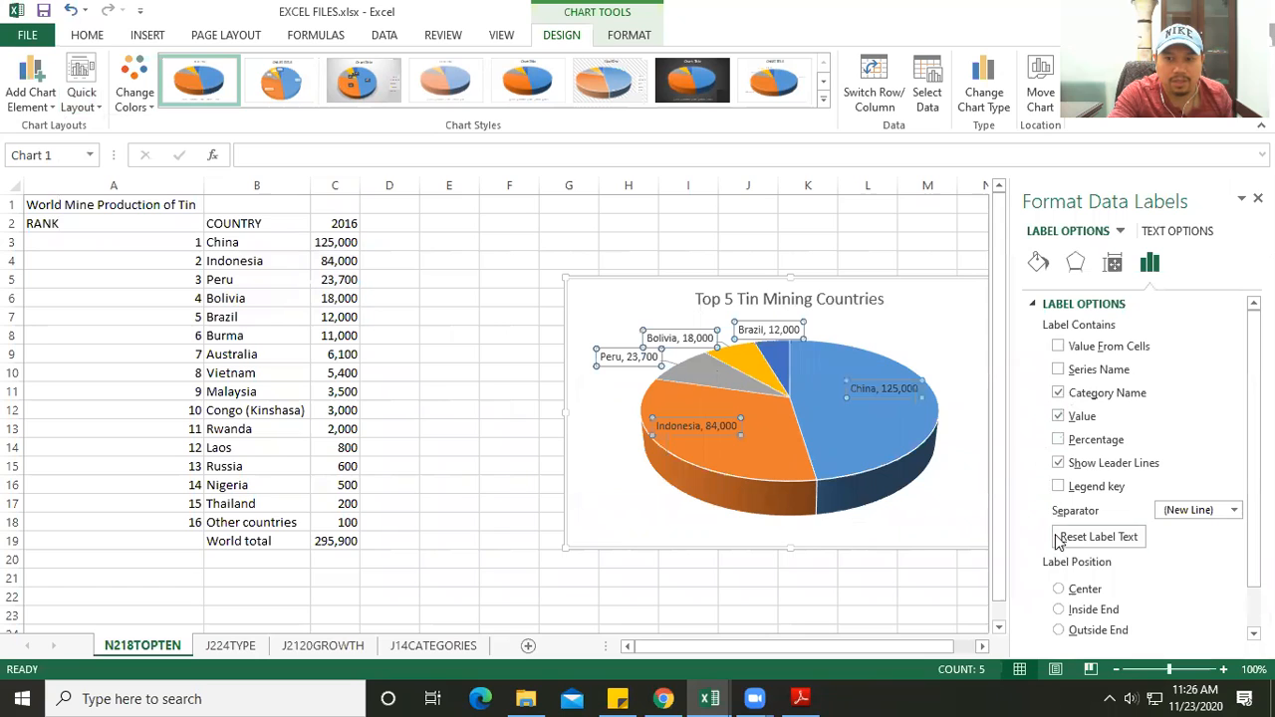
click(1063, 630)
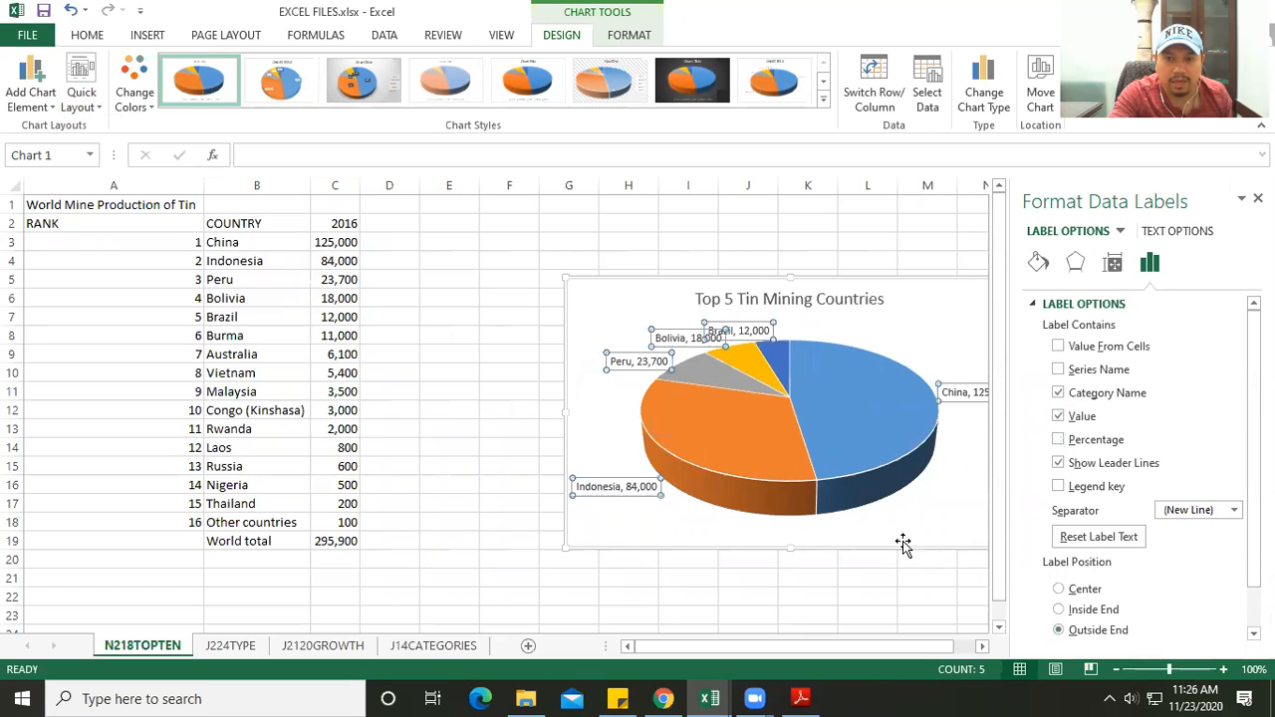
- Move the pie chart closer to the data table and check the legend requirement in the chart practice PDF
click(940, 334)
drag(585, 298, 481, 262)
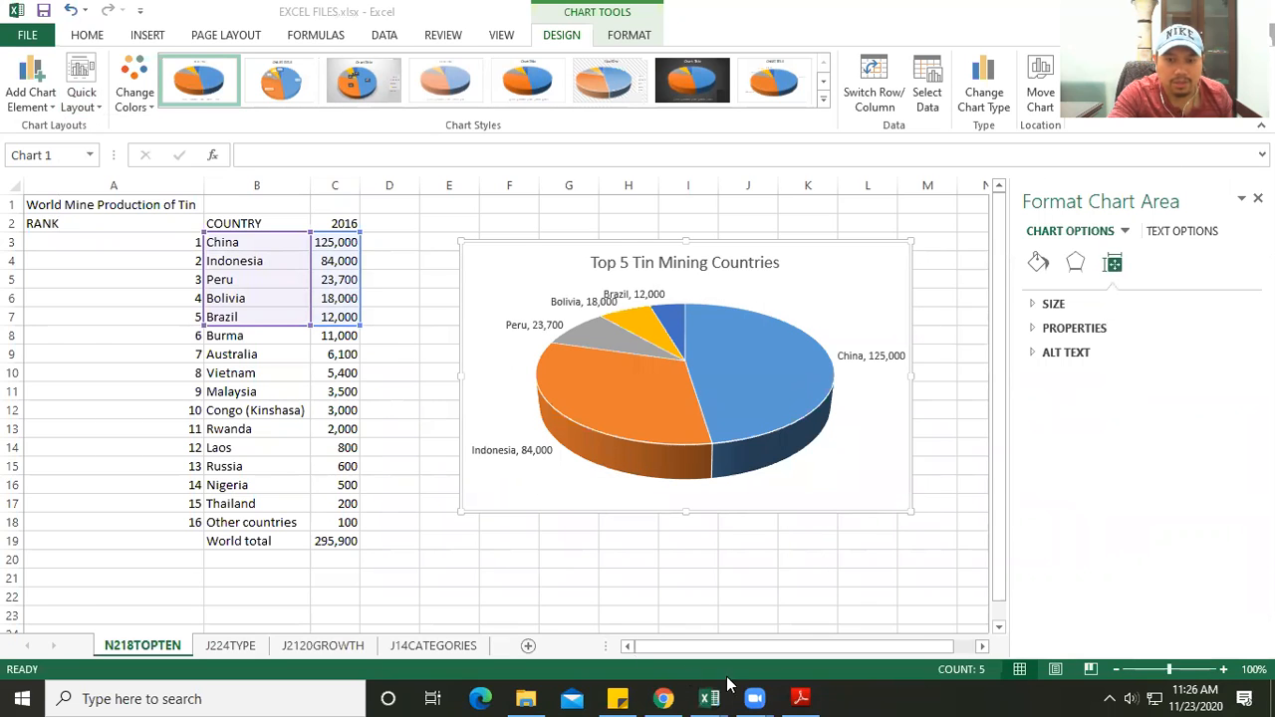
click(800, 698)
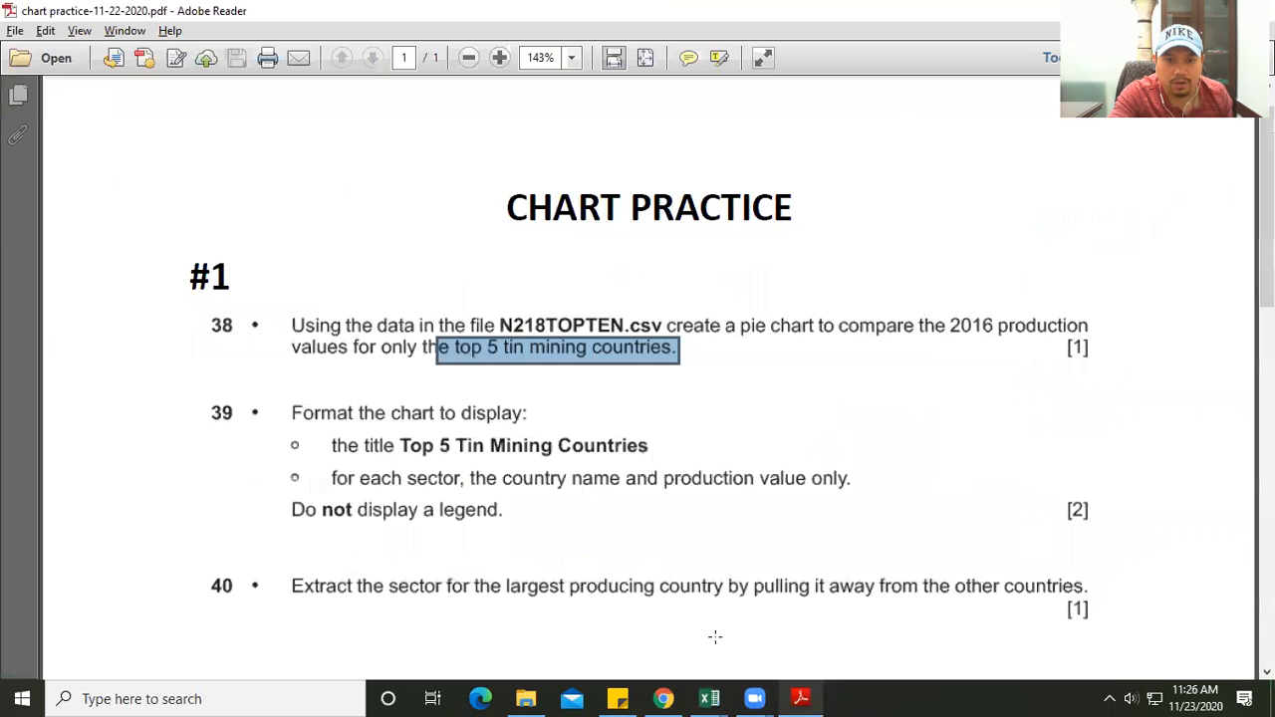
scroll(419, 482, down, 1)
drag(291, 465, 498, 460)
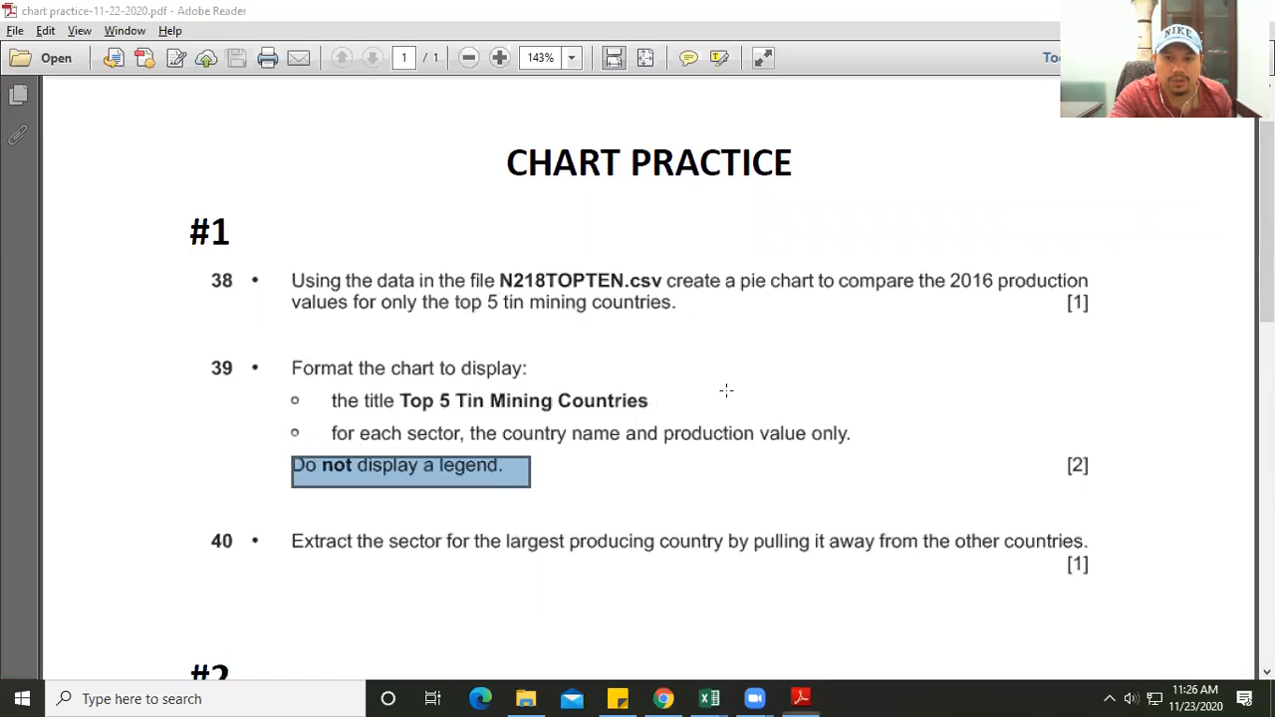
mouse_move(709, 699)
click(809, 622)
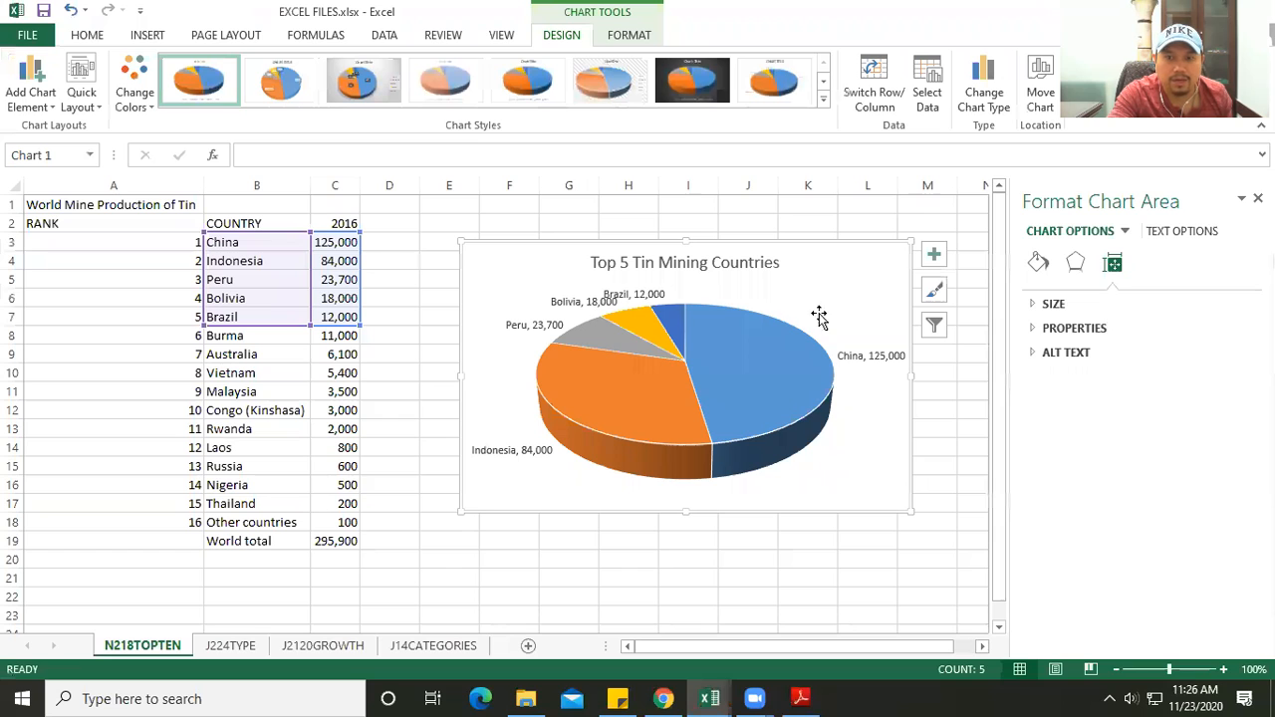
- Set the label position of the pie chart's data labels to Best Fit
click(753, 374)
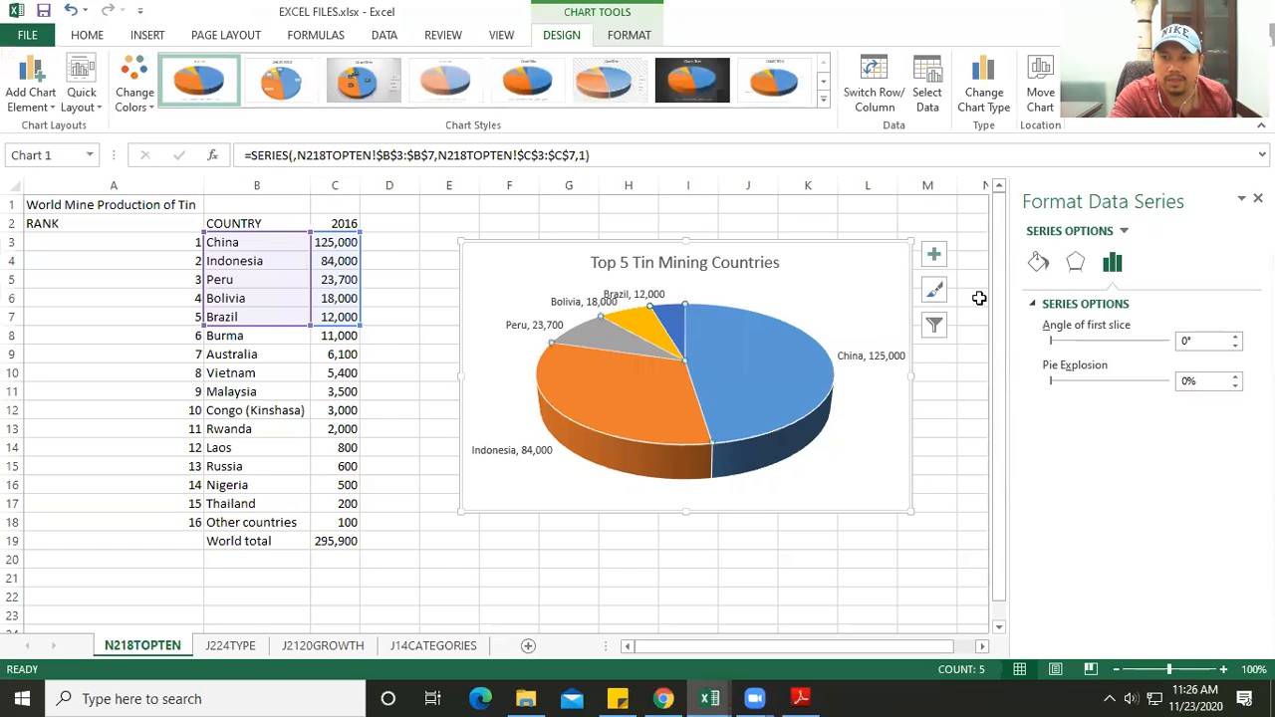
click(586, 303)
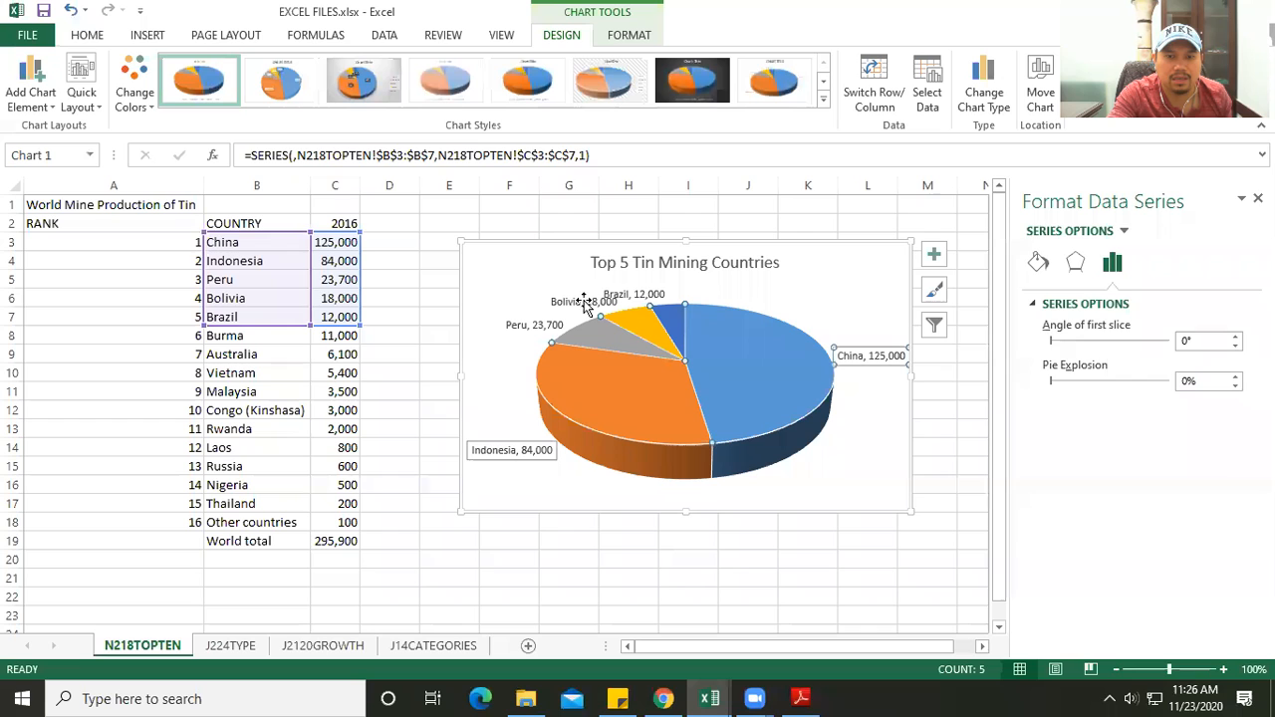
right_click(574, 302)
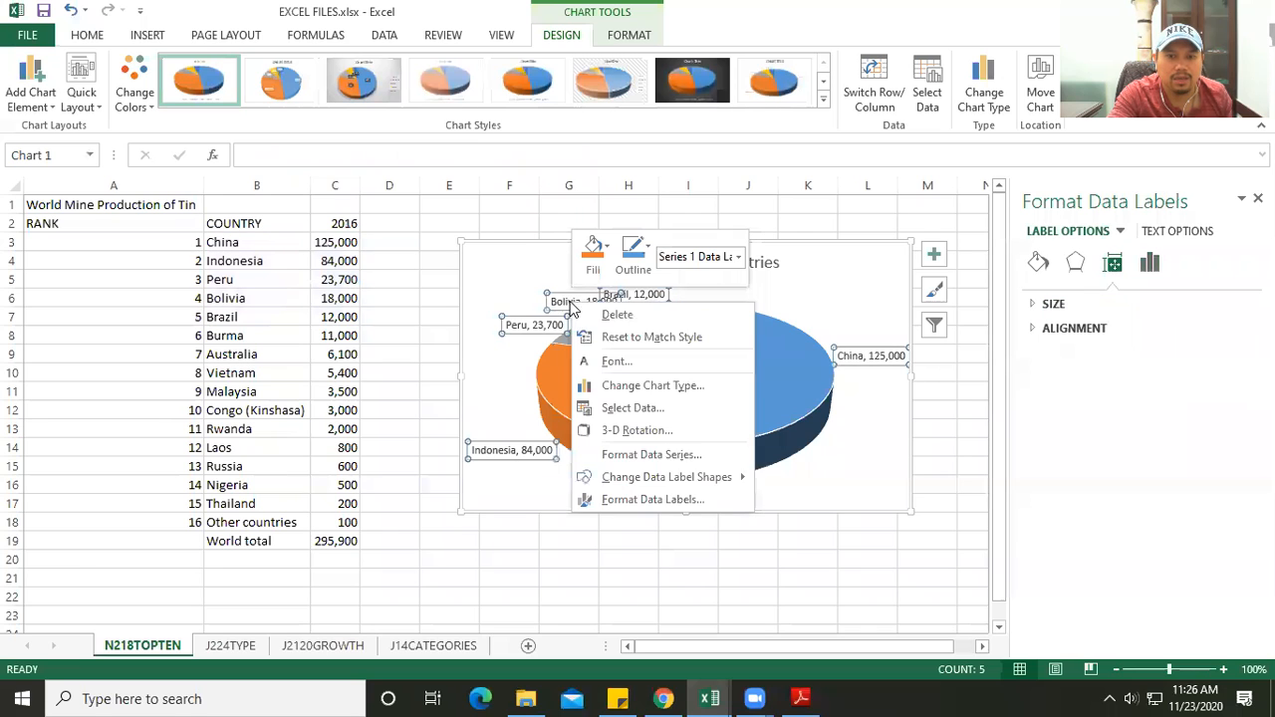
click(668, 498)
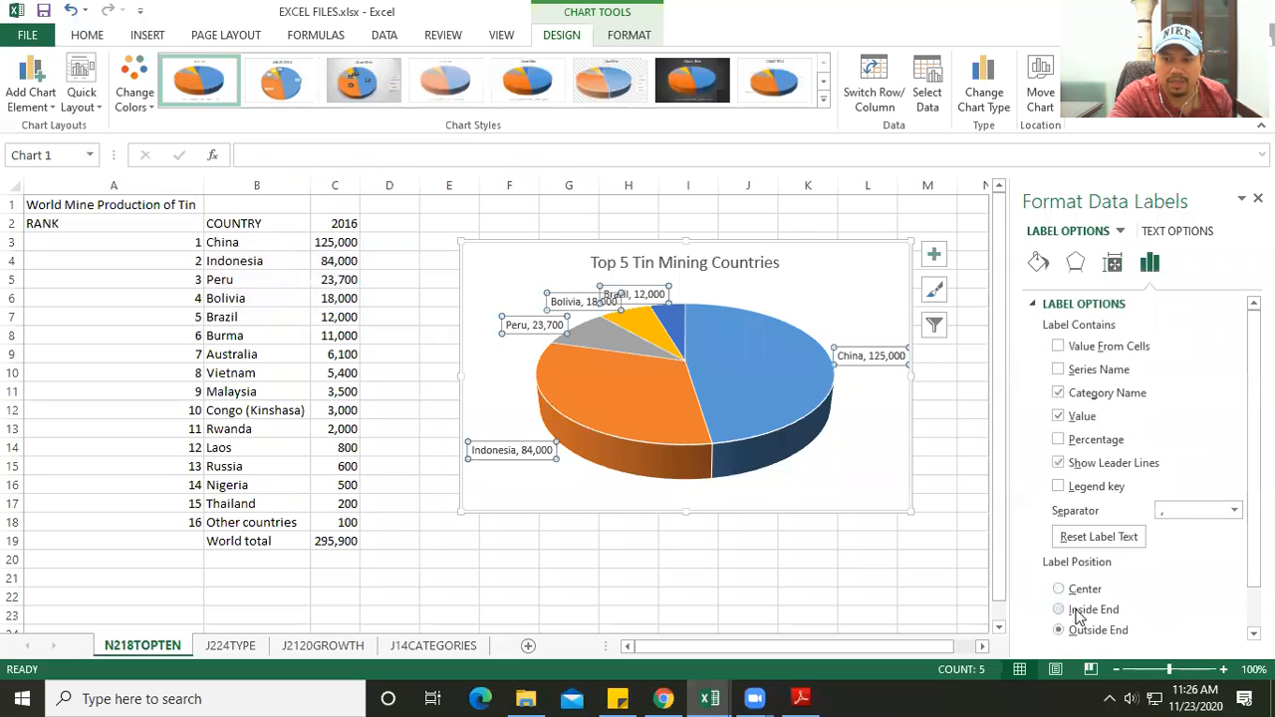
scroll(1076, 617, down, 1)
click(1084, 603)
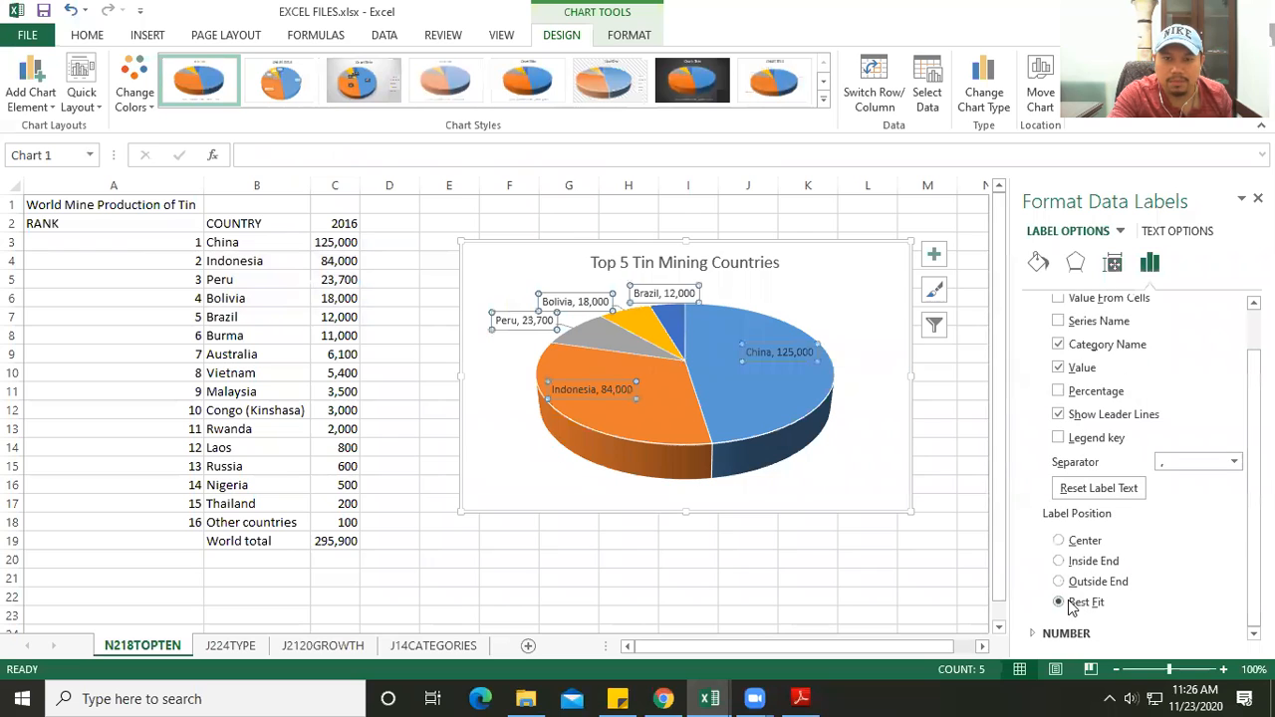
click(853, 522)
click(837, 293)
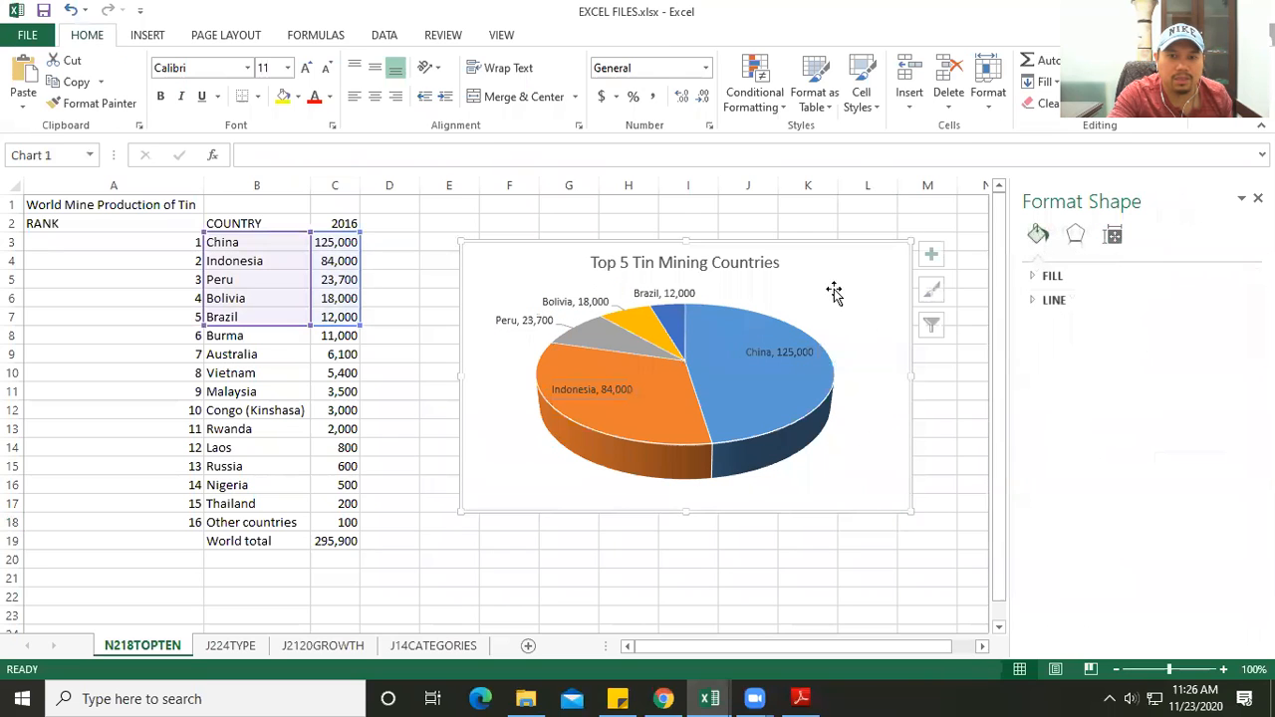
- Look up task 40 in the PDF about extracting a sector and return to the pie chart in Excel
click(801, 699)
scroll(758, 646, down, 3)
drag(297, 392, 900, 418)
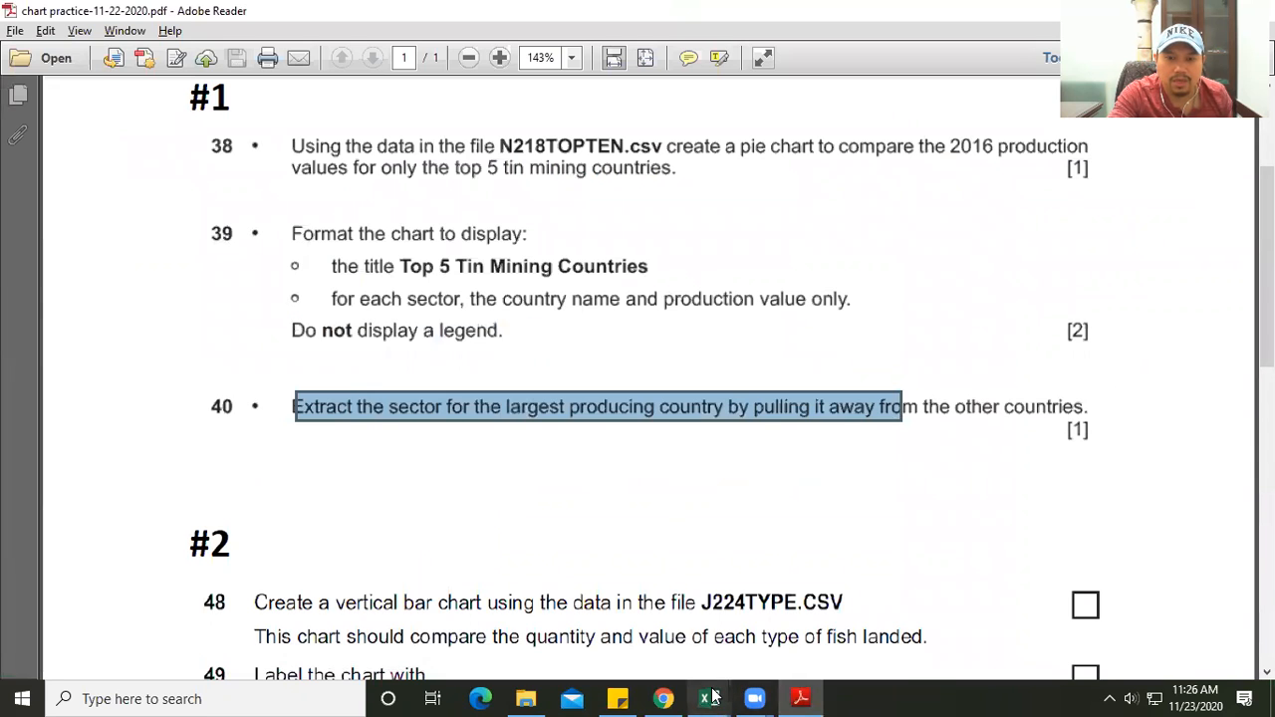
mouse_move(709, 699)
click(790, 657)
- Pull the China sector of the pie away from the other countries' sectors
click(845, 458)
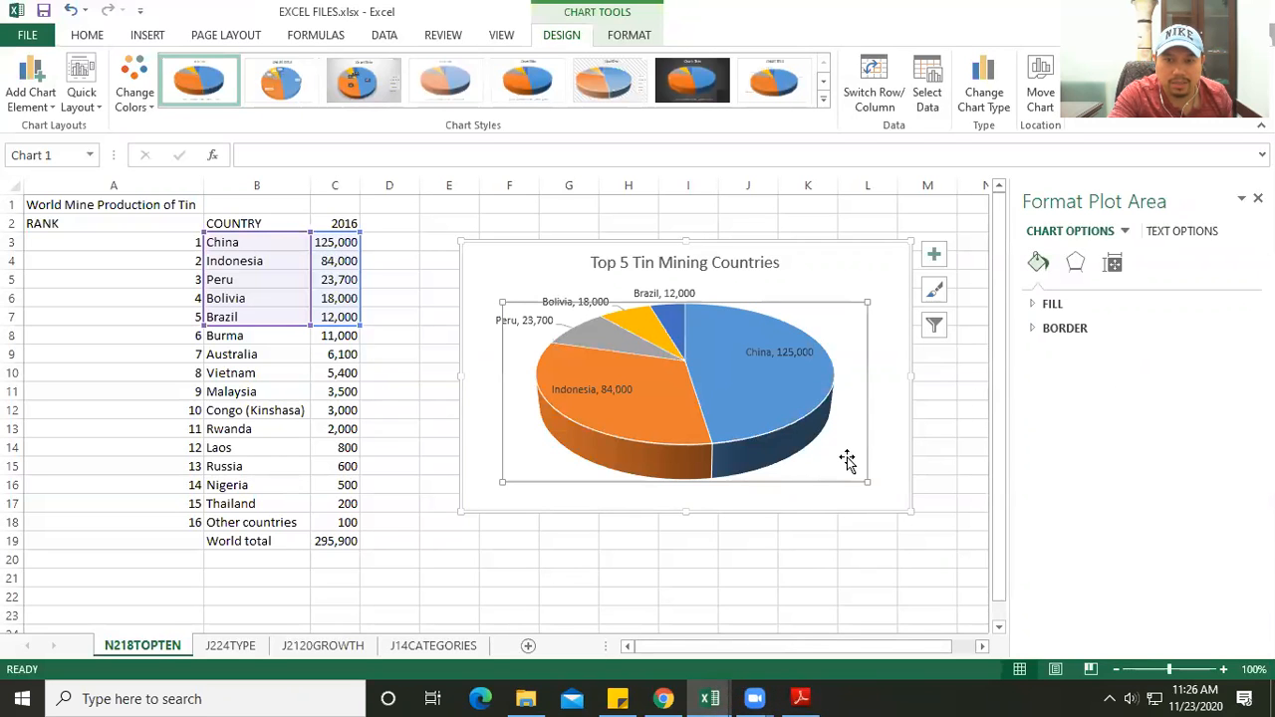
click(786, 276)
click(748, 337)
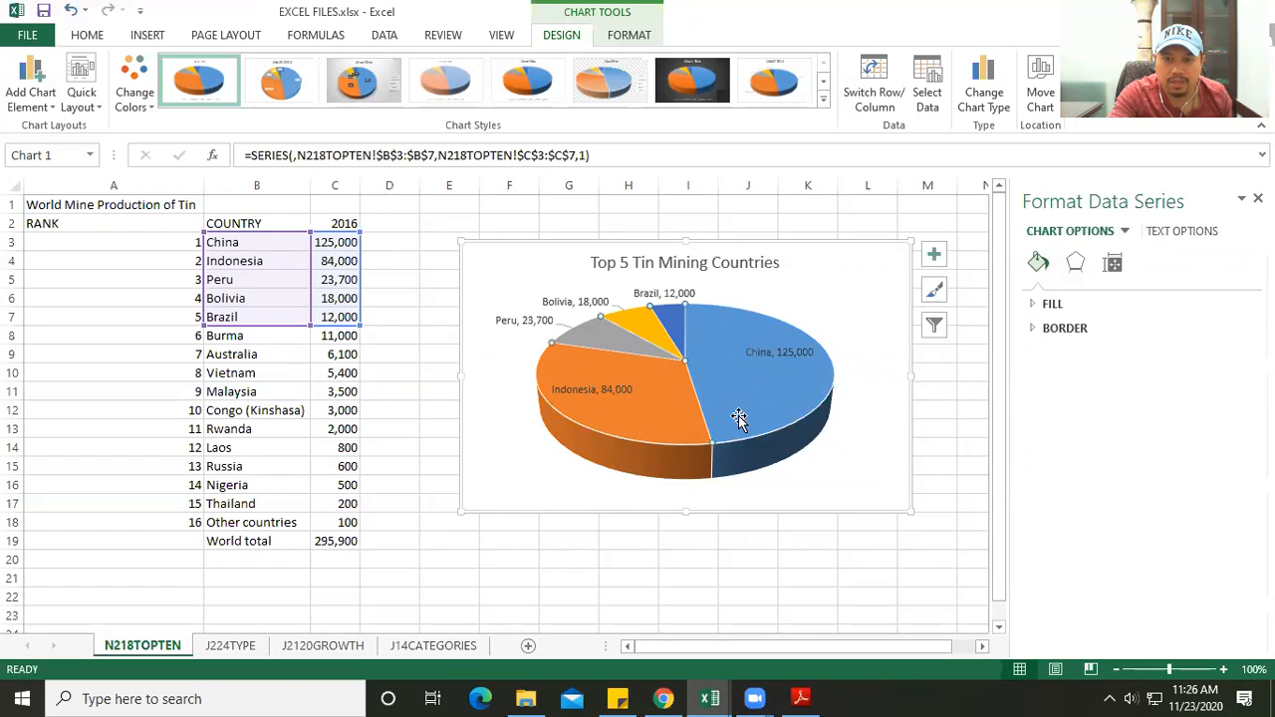
click(735, 380)
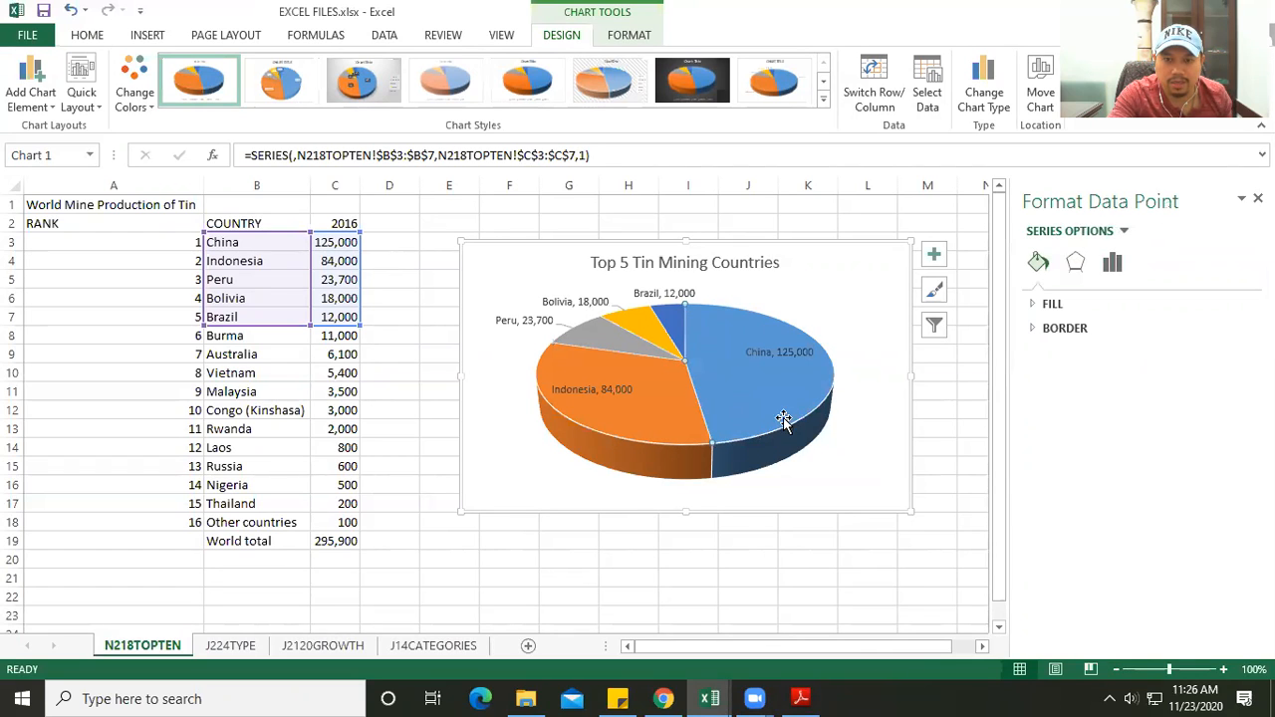
drag(744, 399, 811, 441)
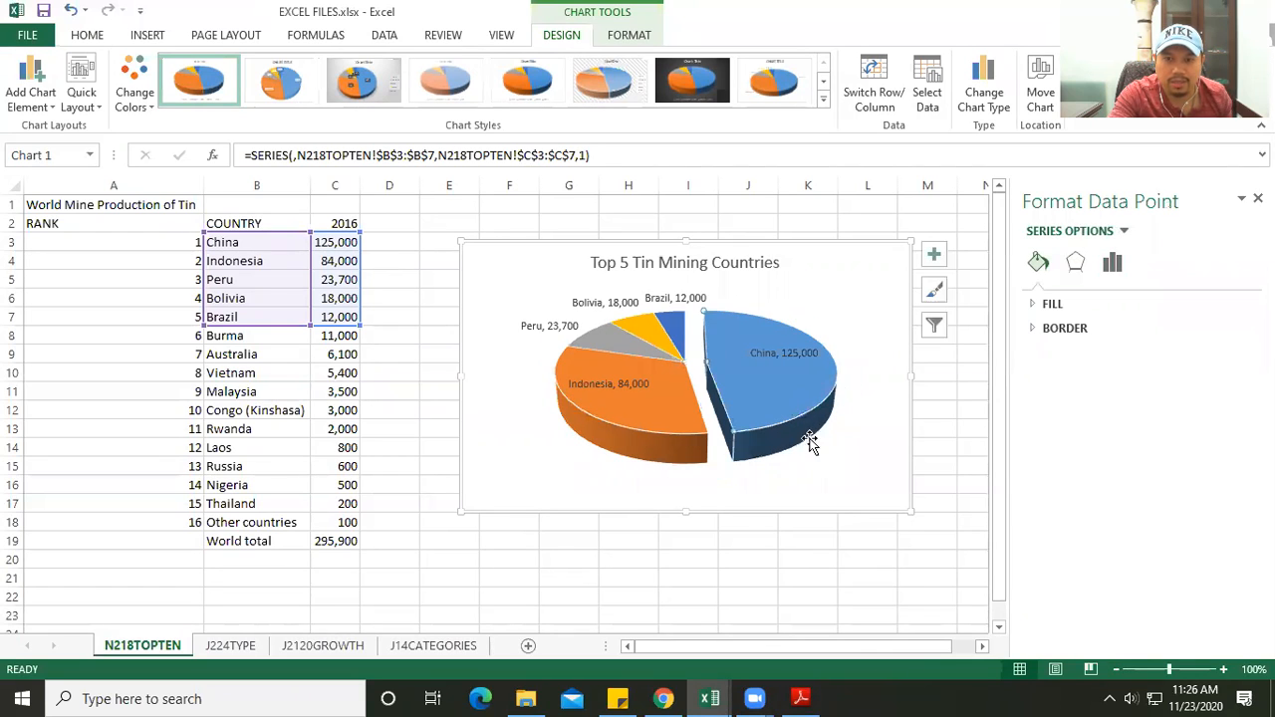
click(846, 285)
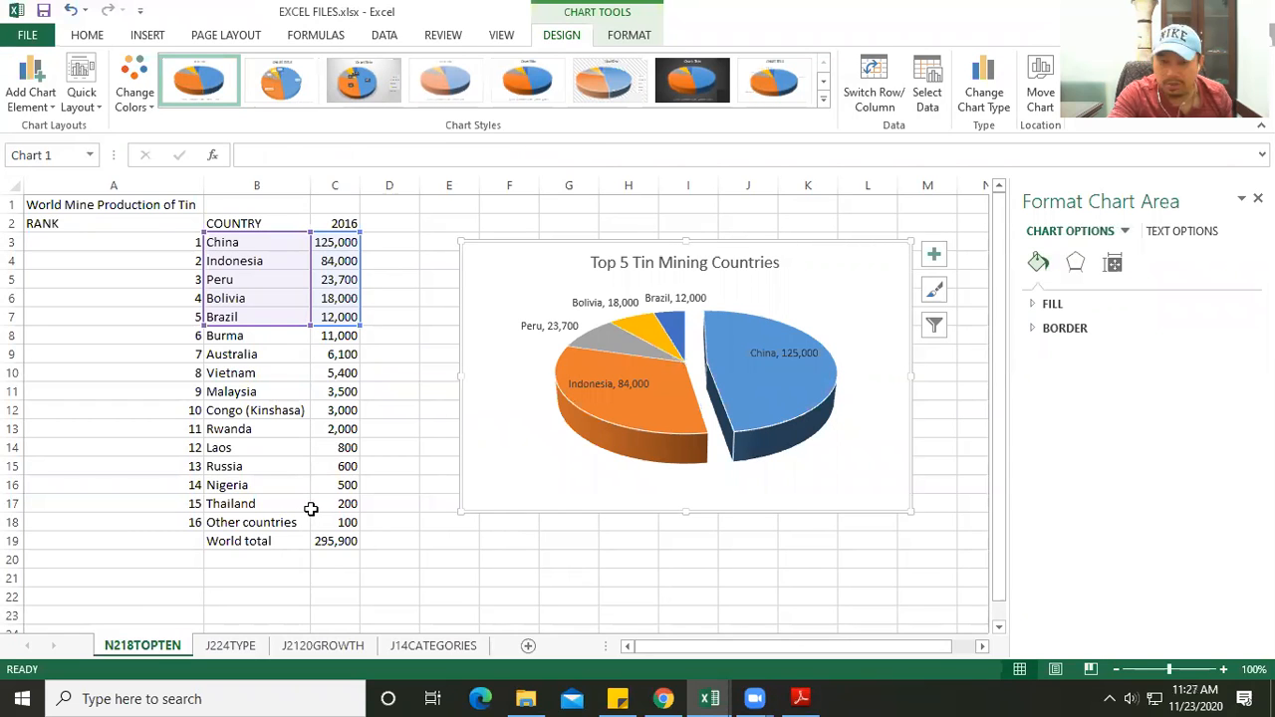
- Read the vertical bar chart requirements of exercise #2 in the PDF and open the J224TYPE sheet in Excel
click(800, 697)
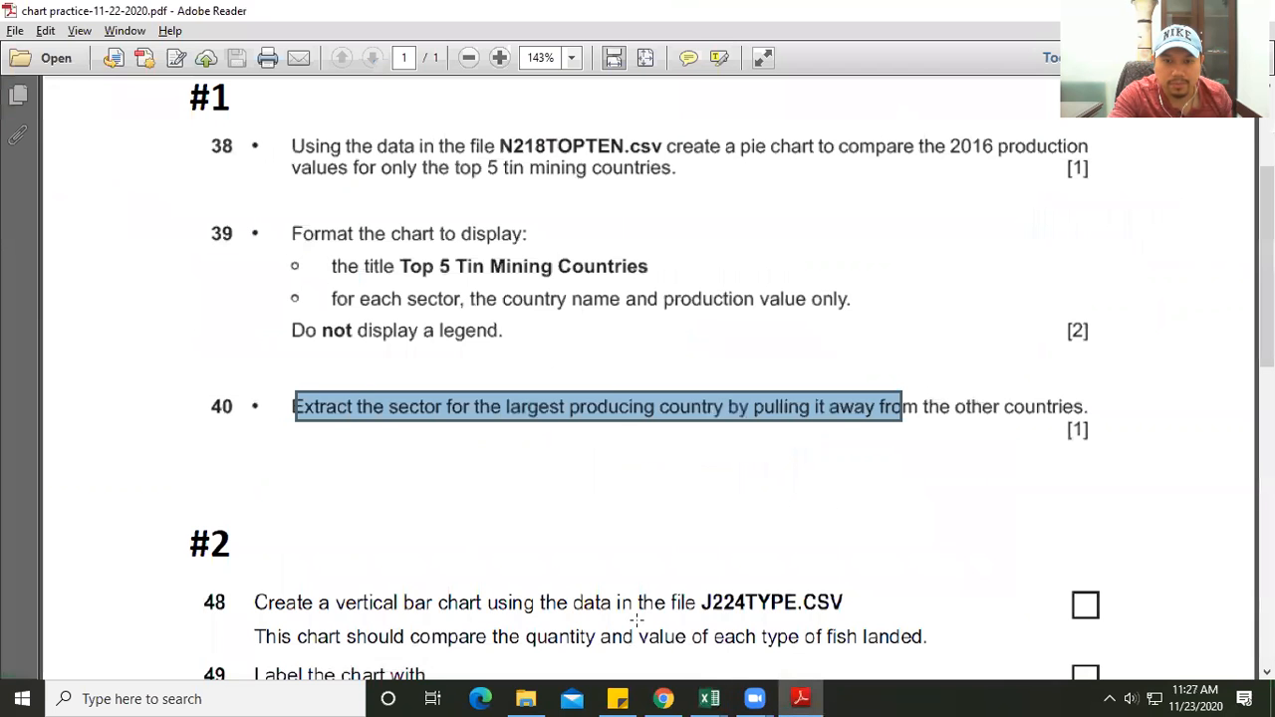
scroll(564, 485, down, 3)
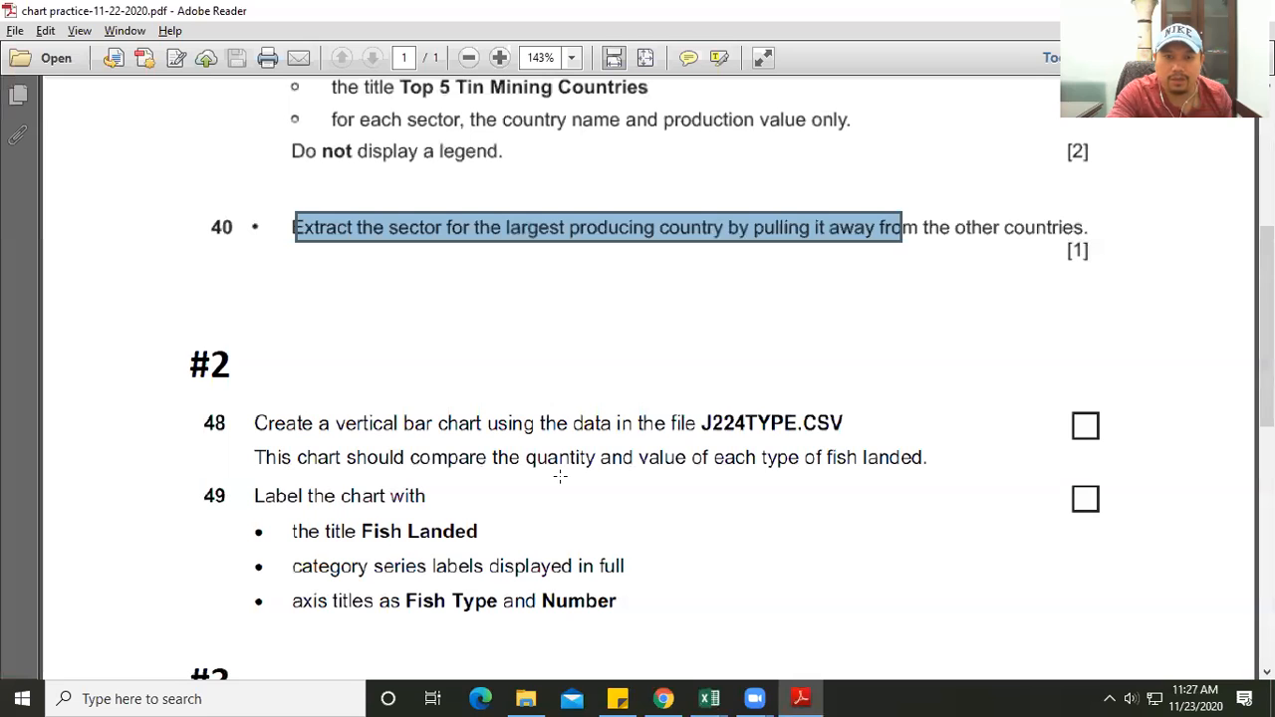
scroll(558, 476, down, 3)
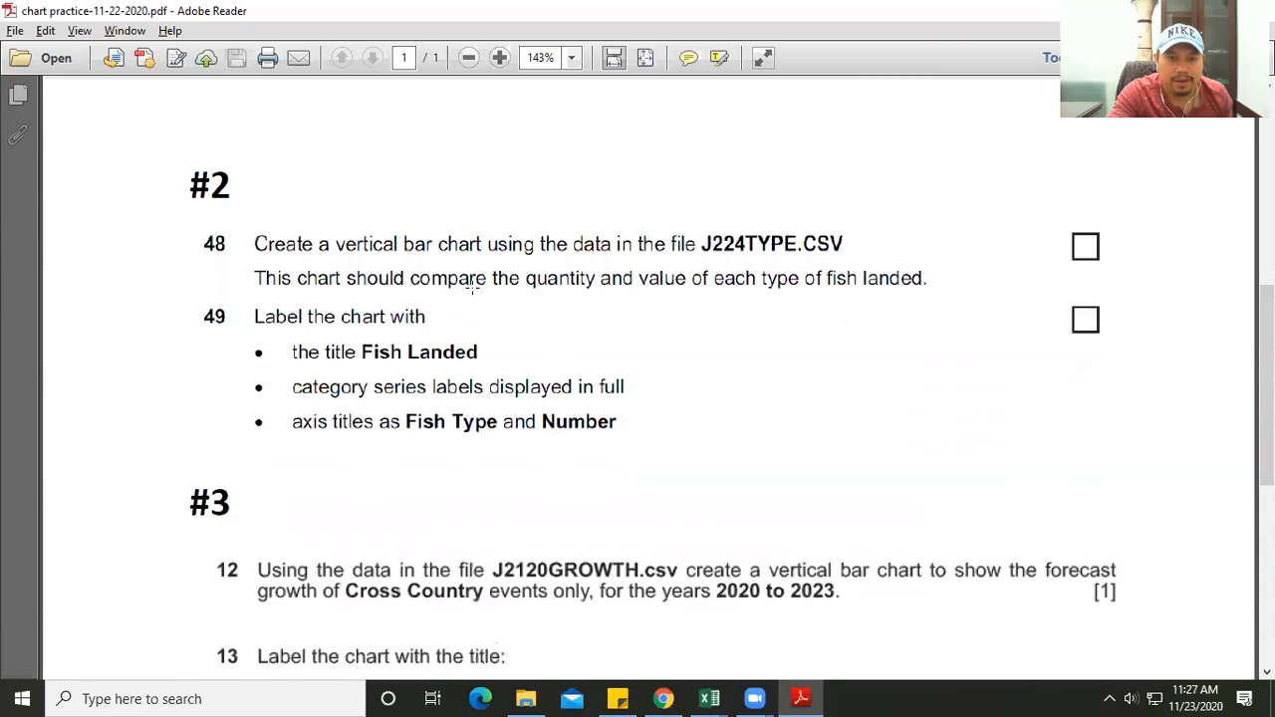
drag(326, 230, 444, 250)
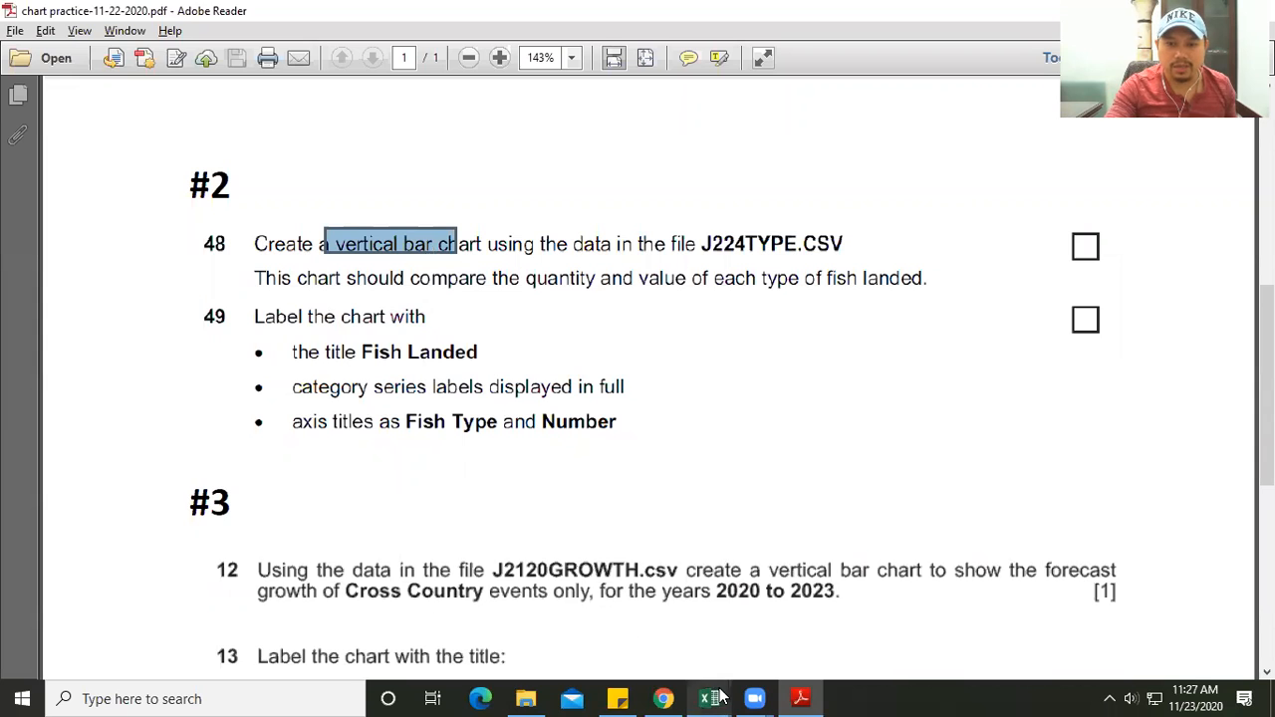
mouse_move(709, 698)
click(733, 610)
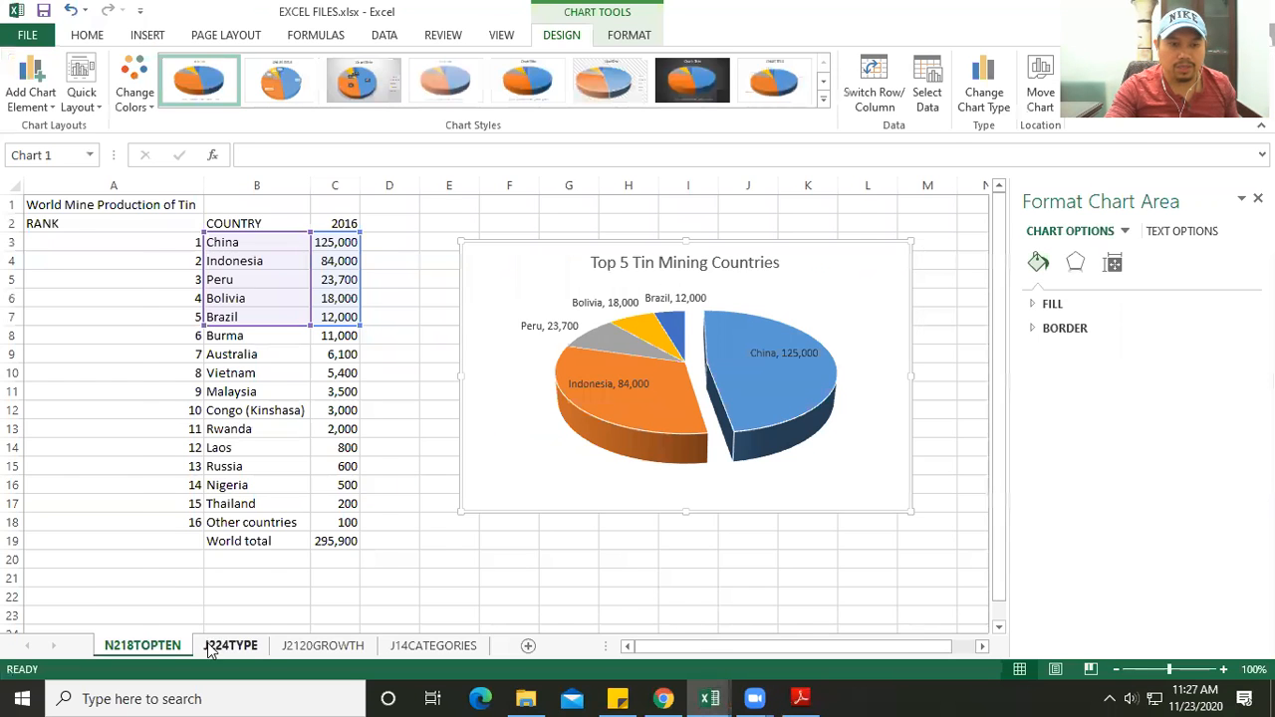
click(230, 646)
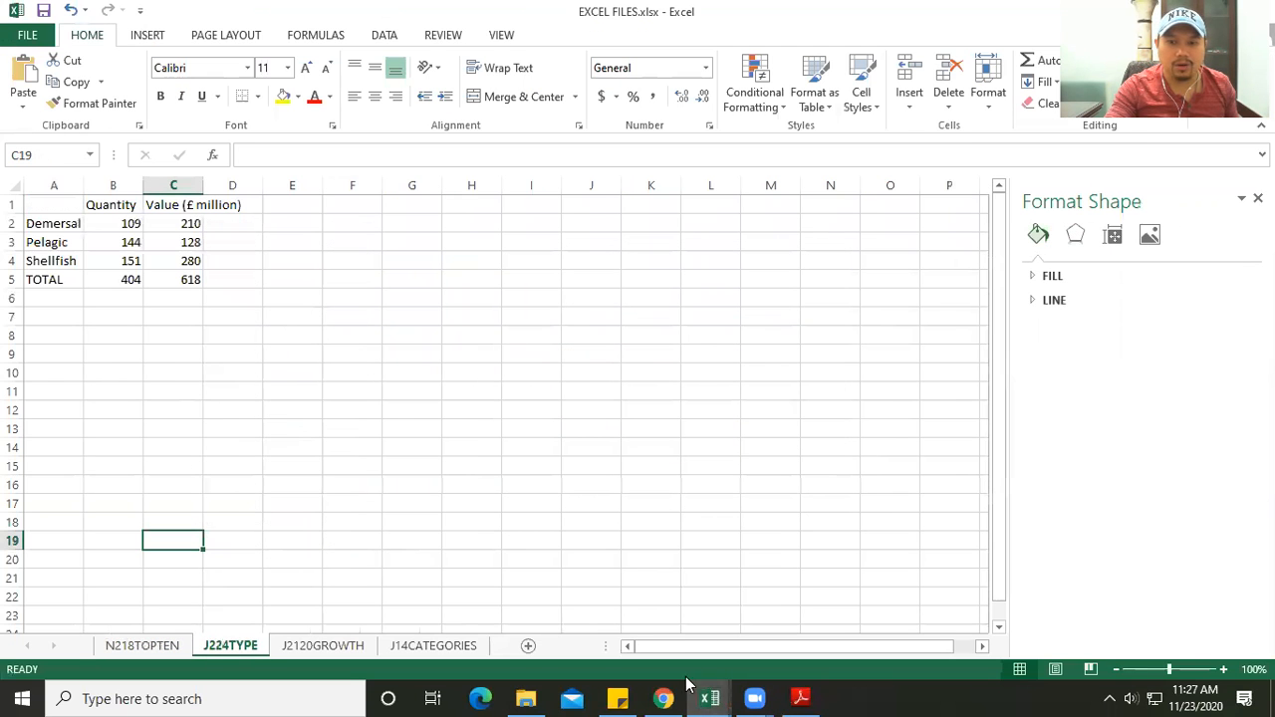
- Compare the PDF's request for quantity and value of each fish type with the data on the J224TYPE sheet
click(800, 698)
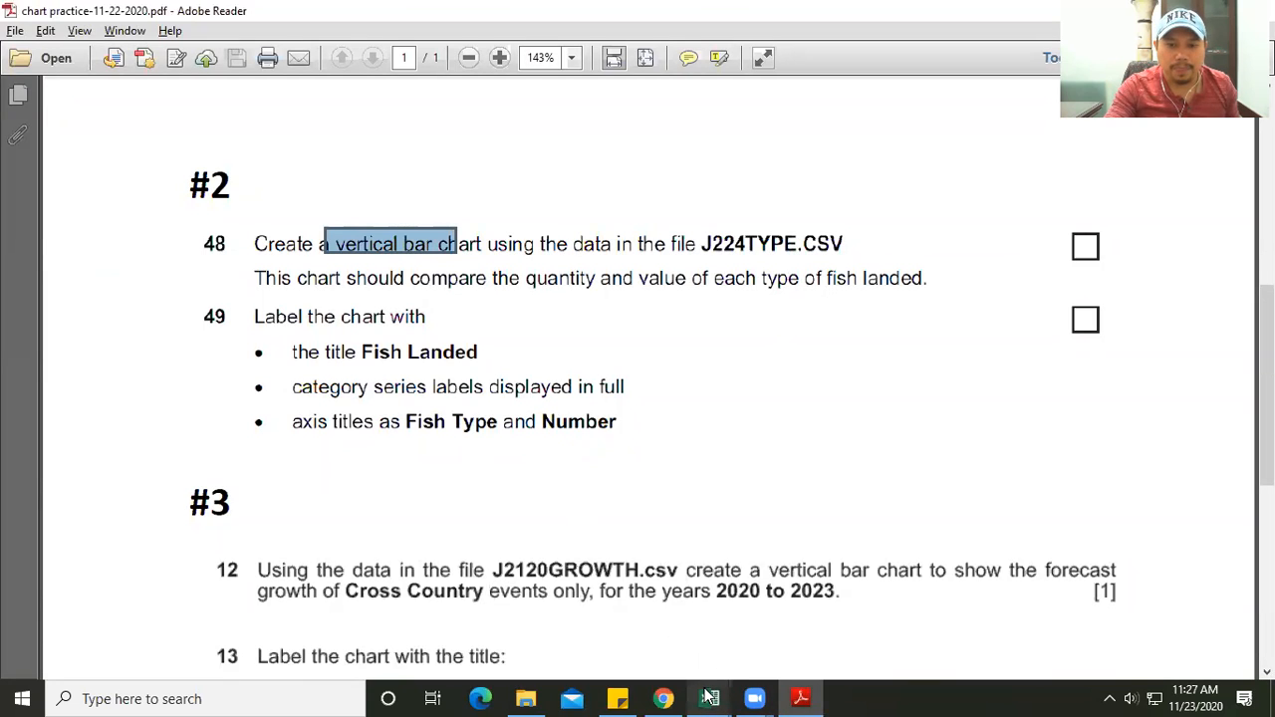
mouse_move(710, 698)
click(772, 608)
click(451, 498)
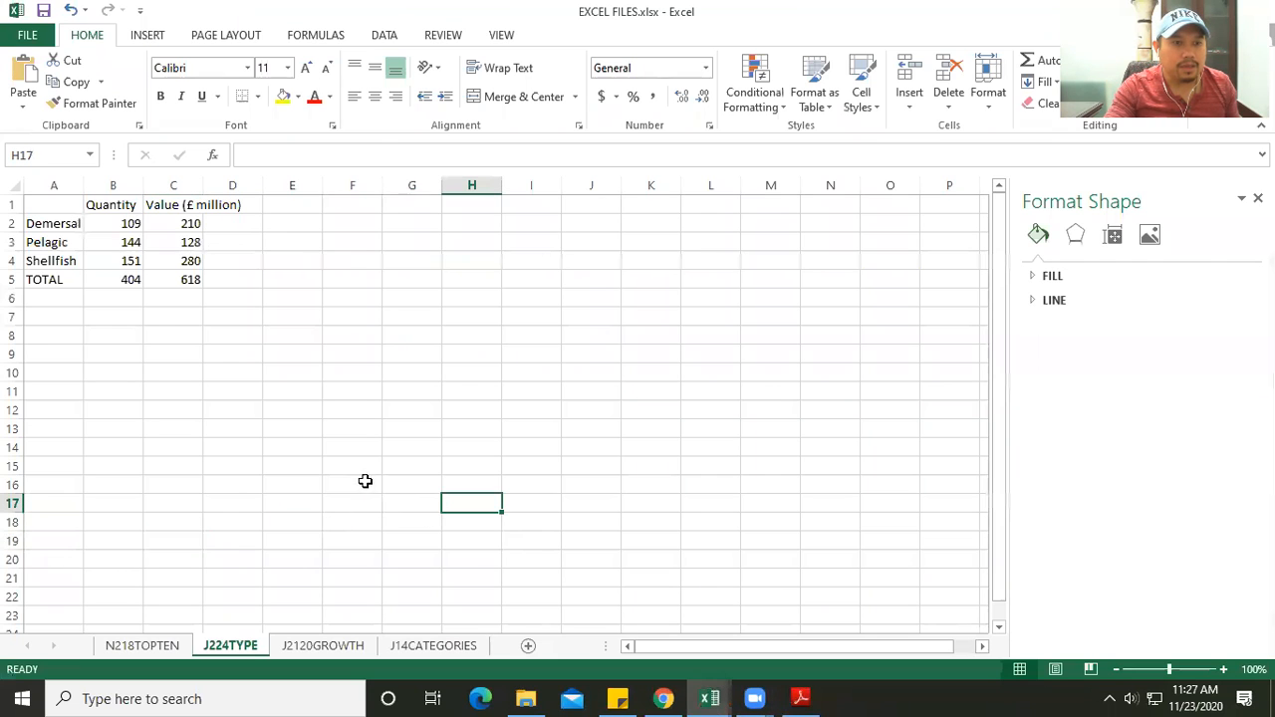
click(64, 223)
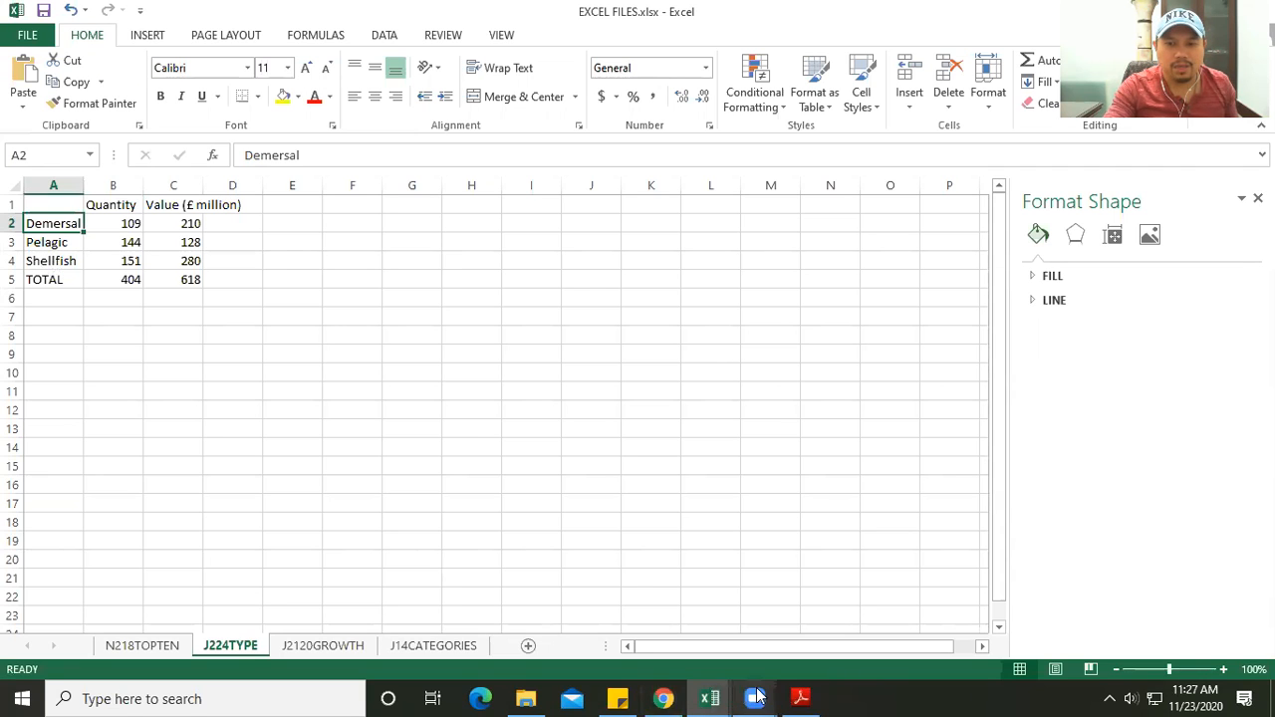
click(799, 697)
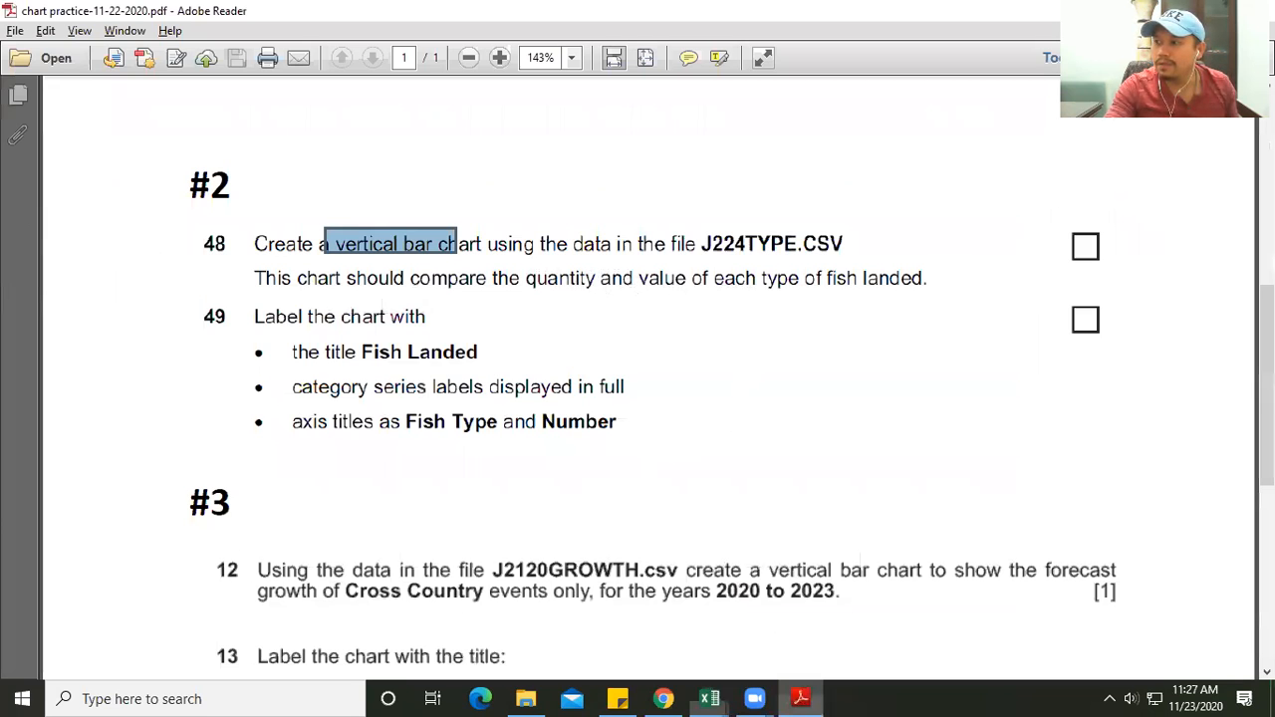
- Insert a 2-D clustered column chart from the Demersal, Pelagic and Shellfish rows, range A2:C4, leaving out the TOTAL row
key(alt+Tab)
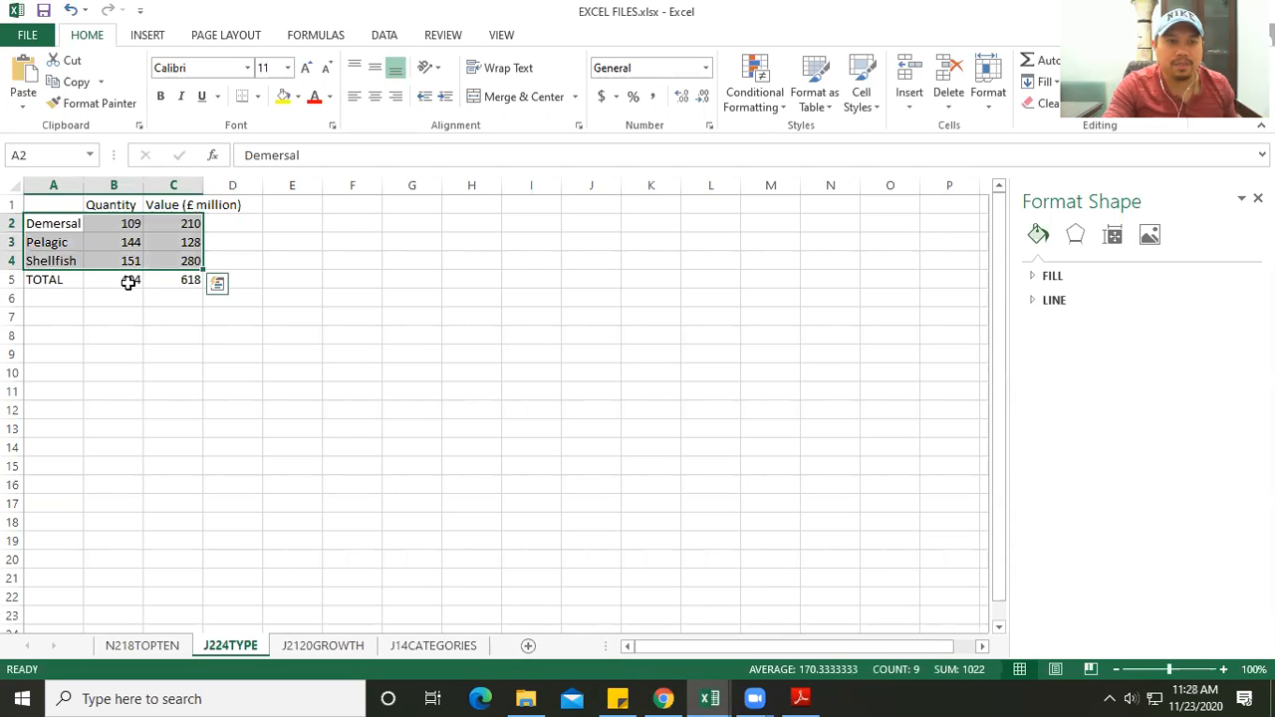
click(147, 35)
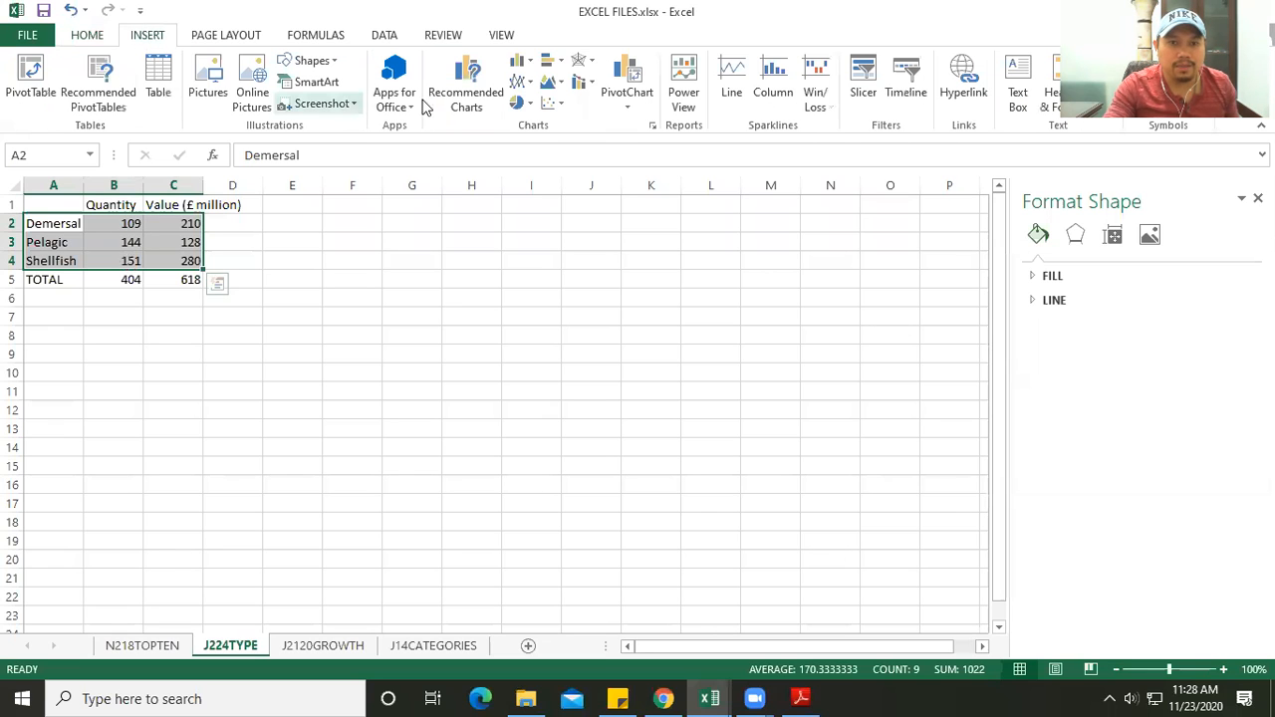
click(517, 61)
click(526, 108)
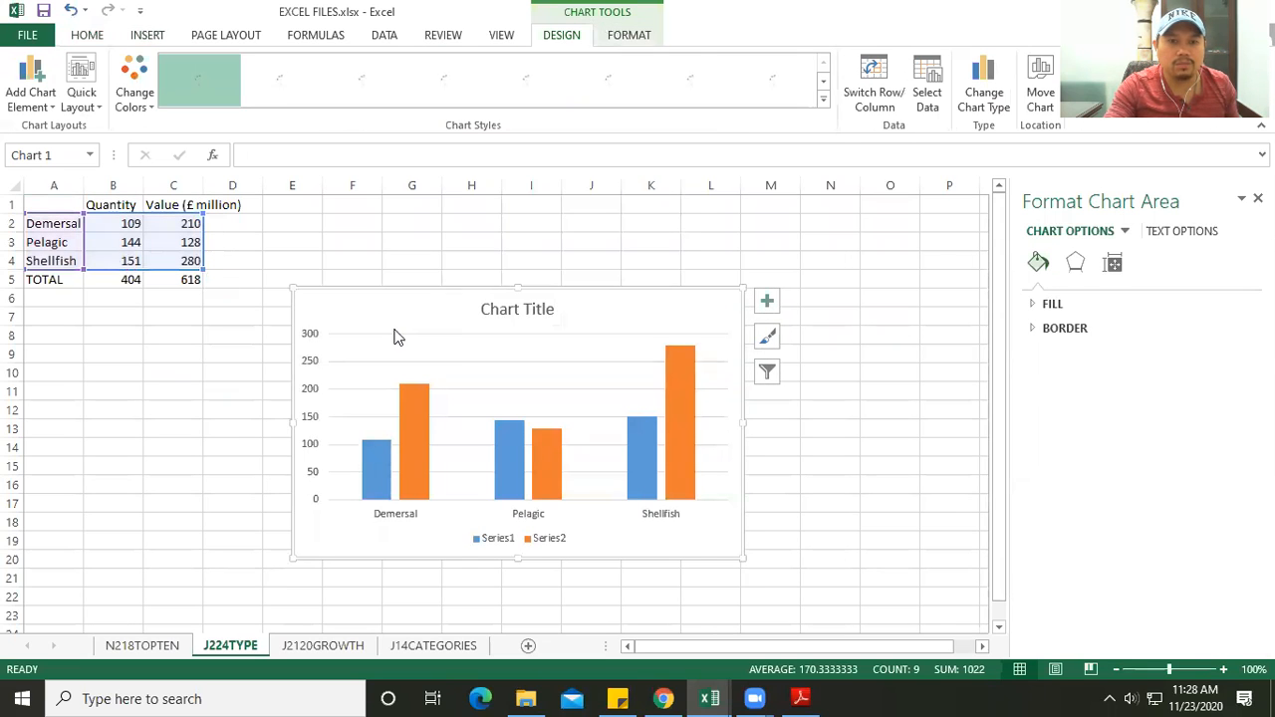
click(147, 36)
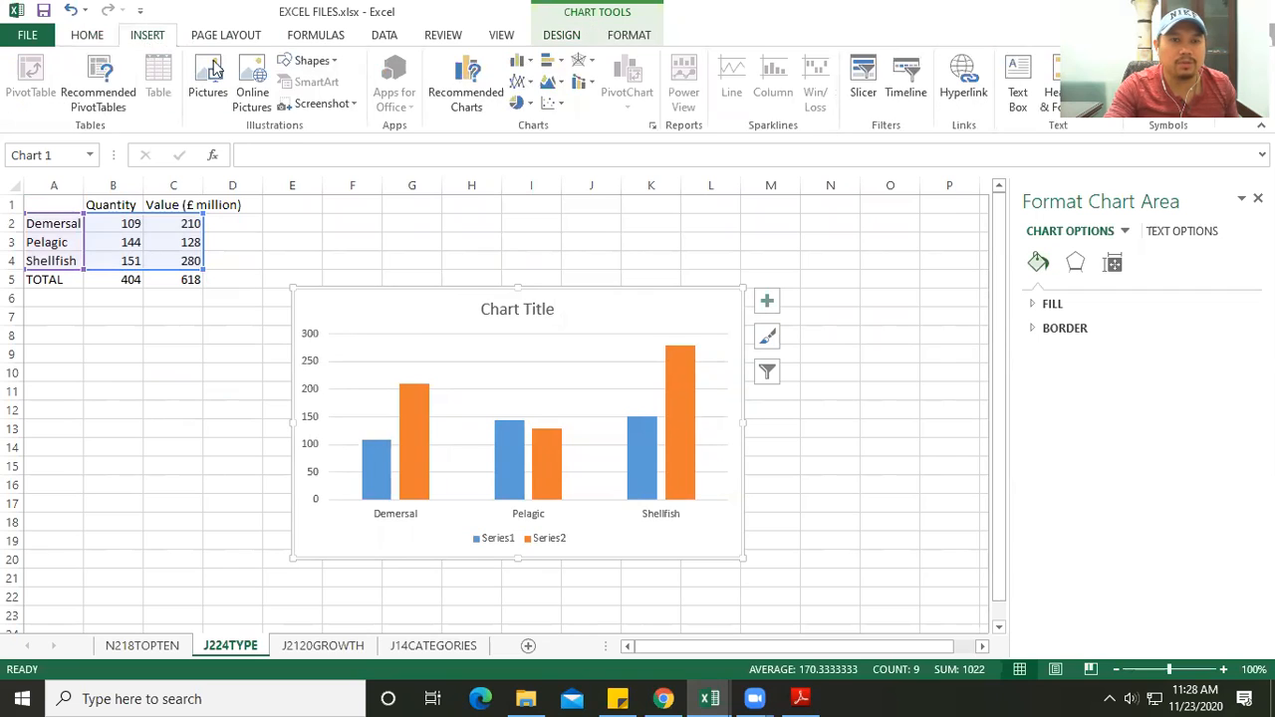
click(517, 61)
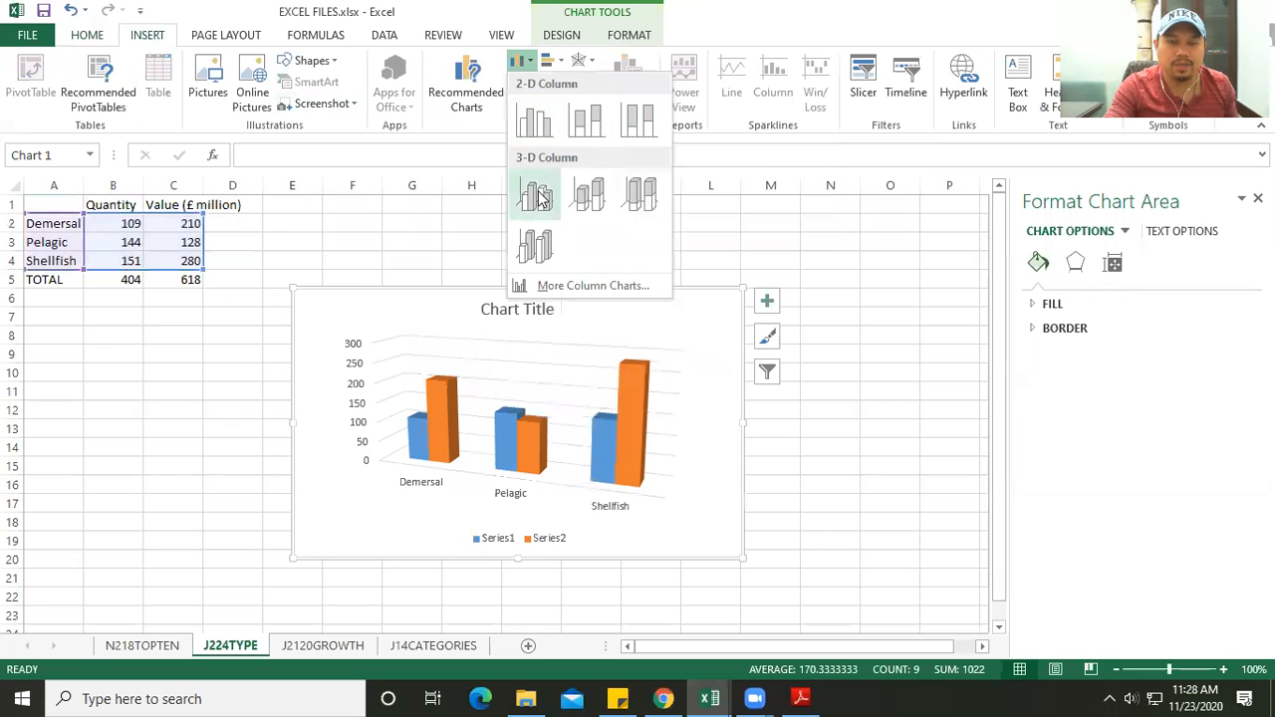
click(319, 267)
- Move the column chart slightly up and to the right, and look up its required title in the PDF
drag(348, 291, 436, 273)
click(798, 697)
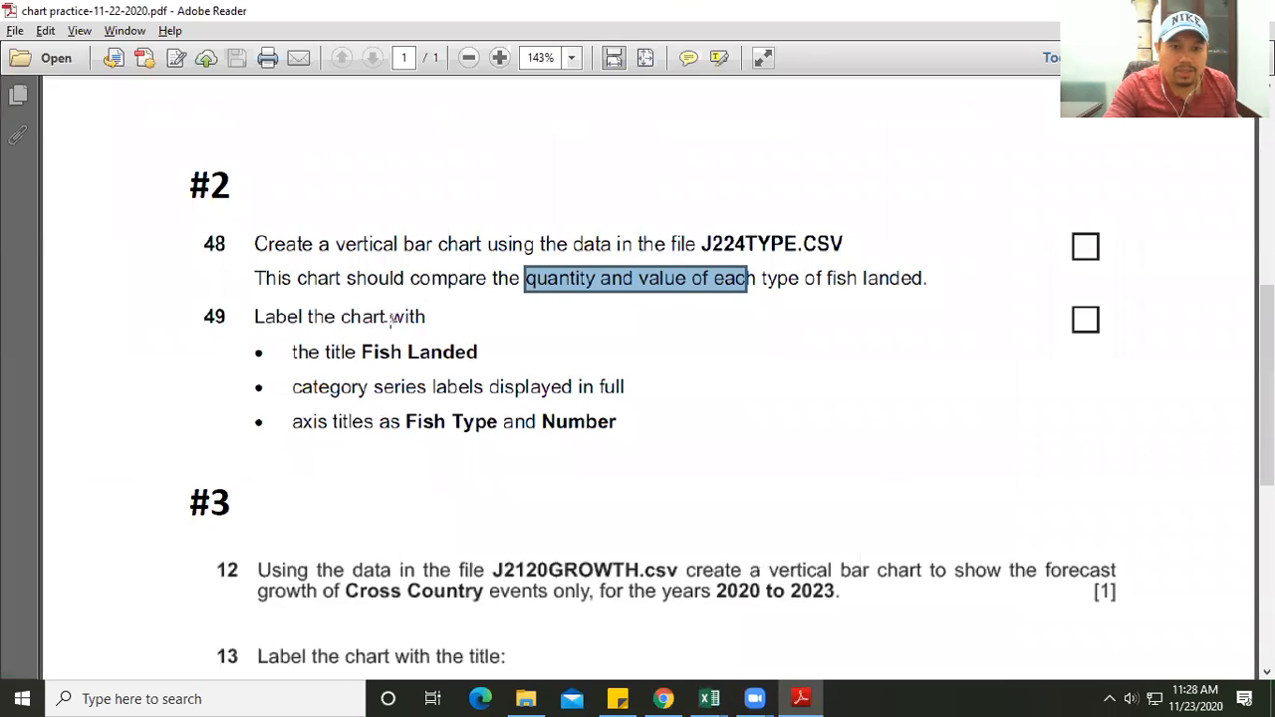
key(alt+Tab)
- Replace the column chart's placeholder title with "Fish Landed"
click(593, 295)
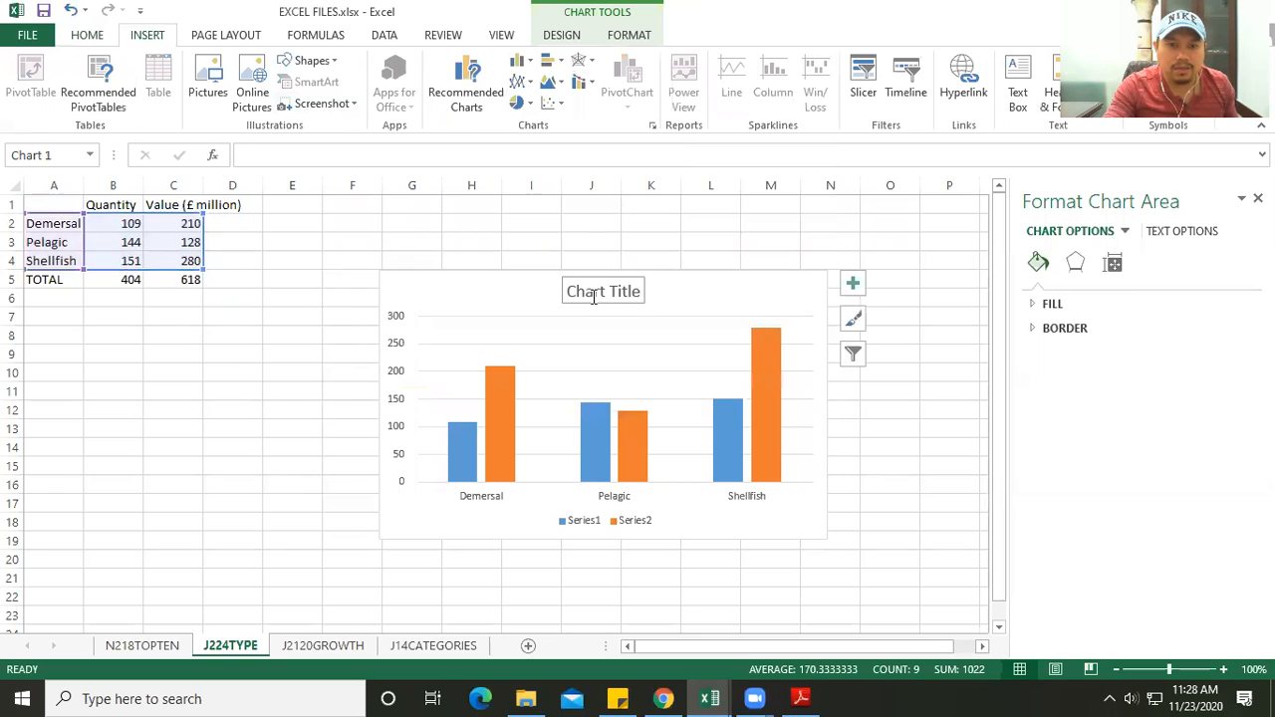
click(568, 292)
triple_click(629, 294)
key(BackSpace)
text(Fish landed)
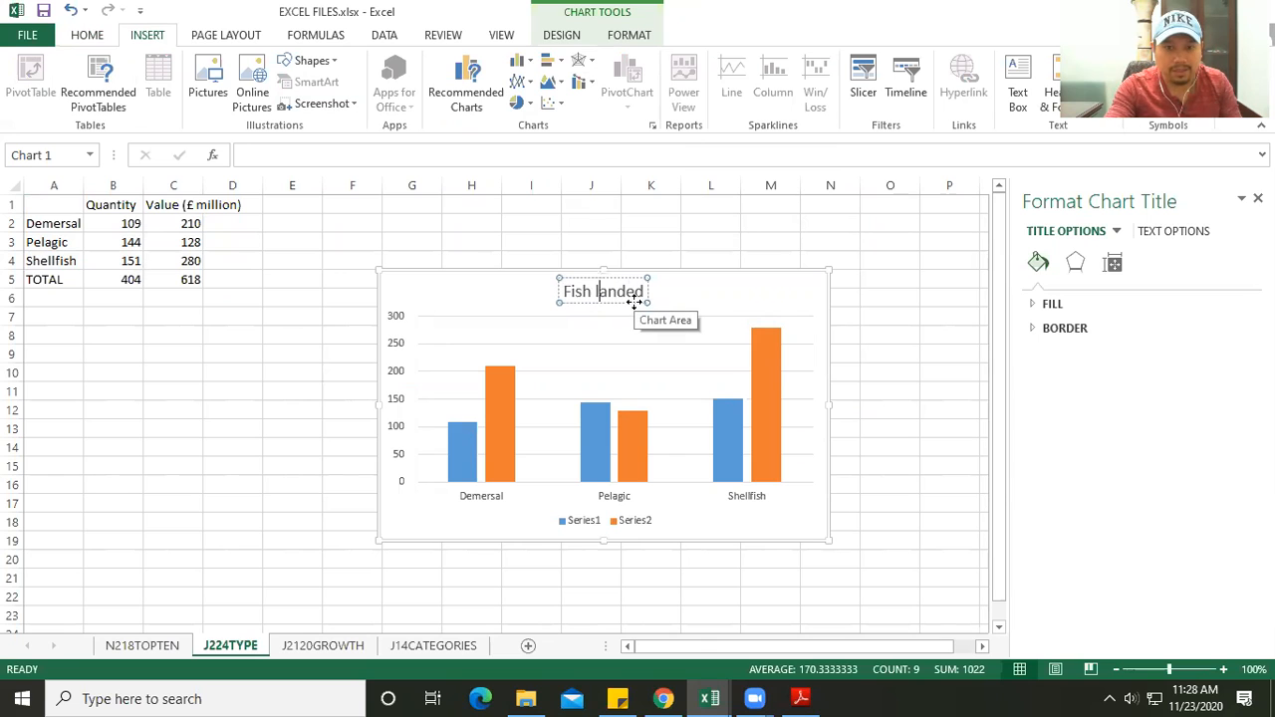
key(Delete)
text(L)
- Check the label requirements in the PDF, add axis titles to the Fish Landed chart and set the horizontal one to "Fish Type"
key(alt+Tab)
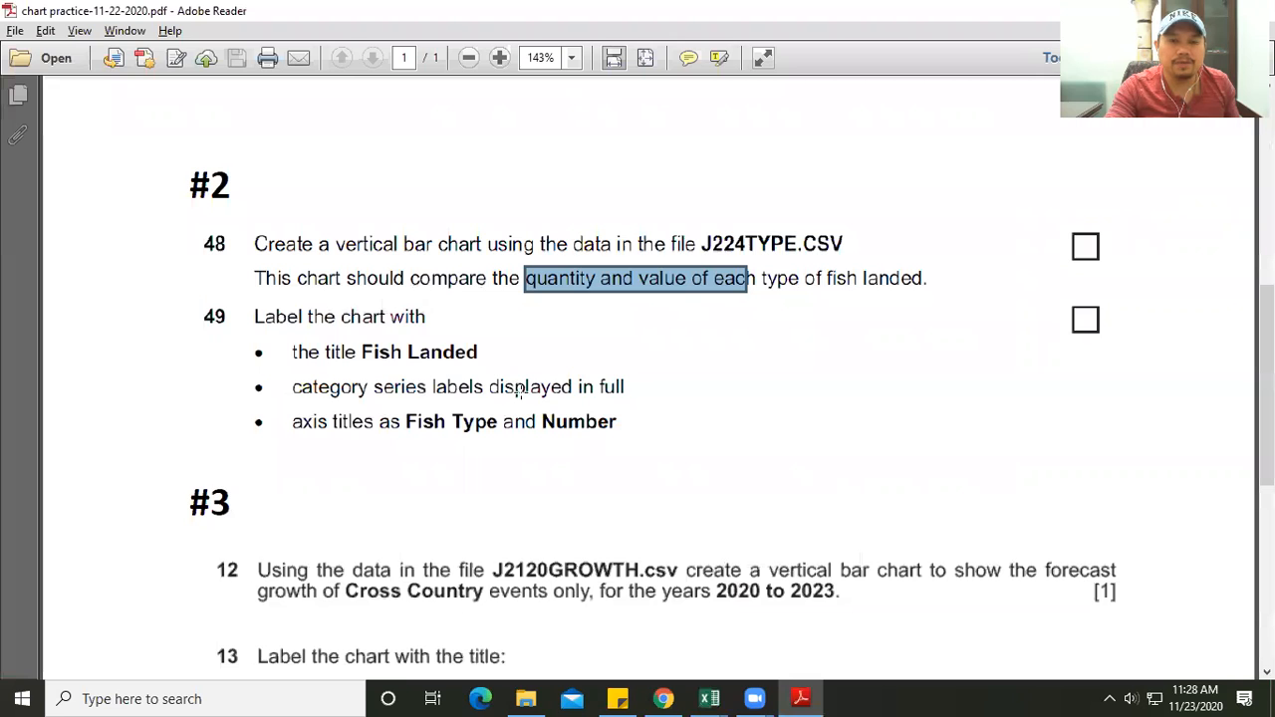
key(alt+Tab)
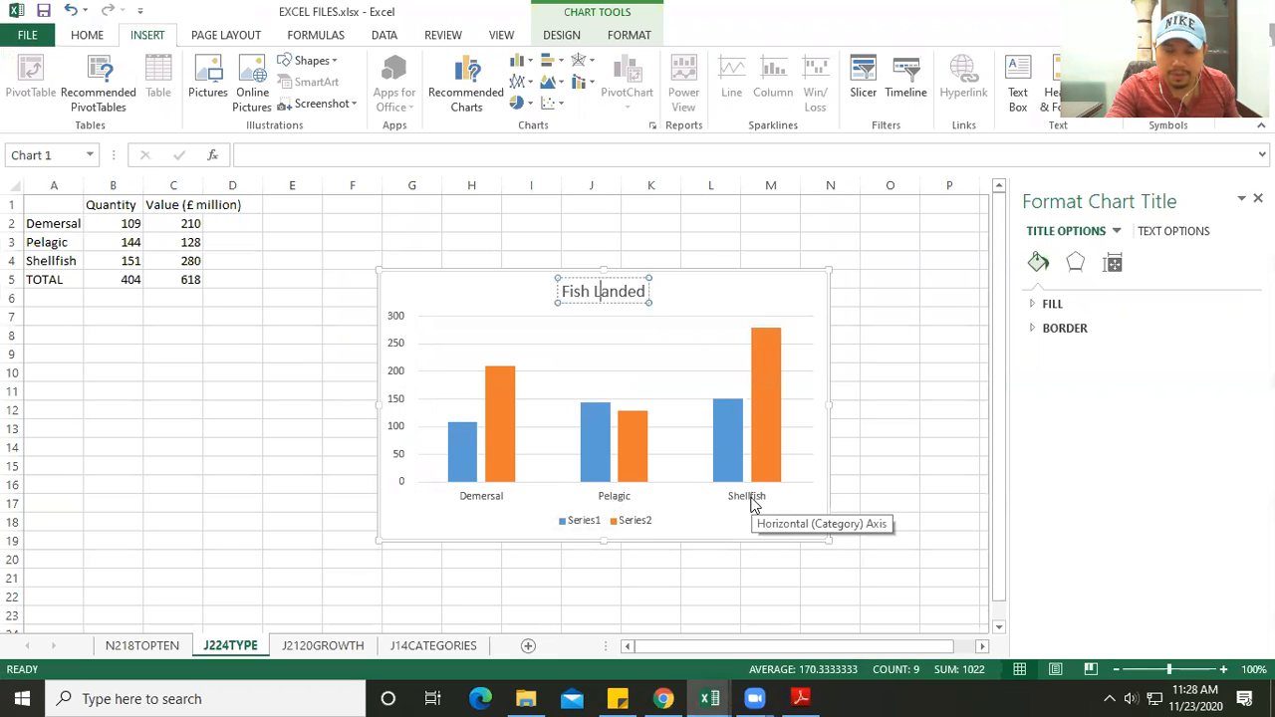
key(alt+Tab)
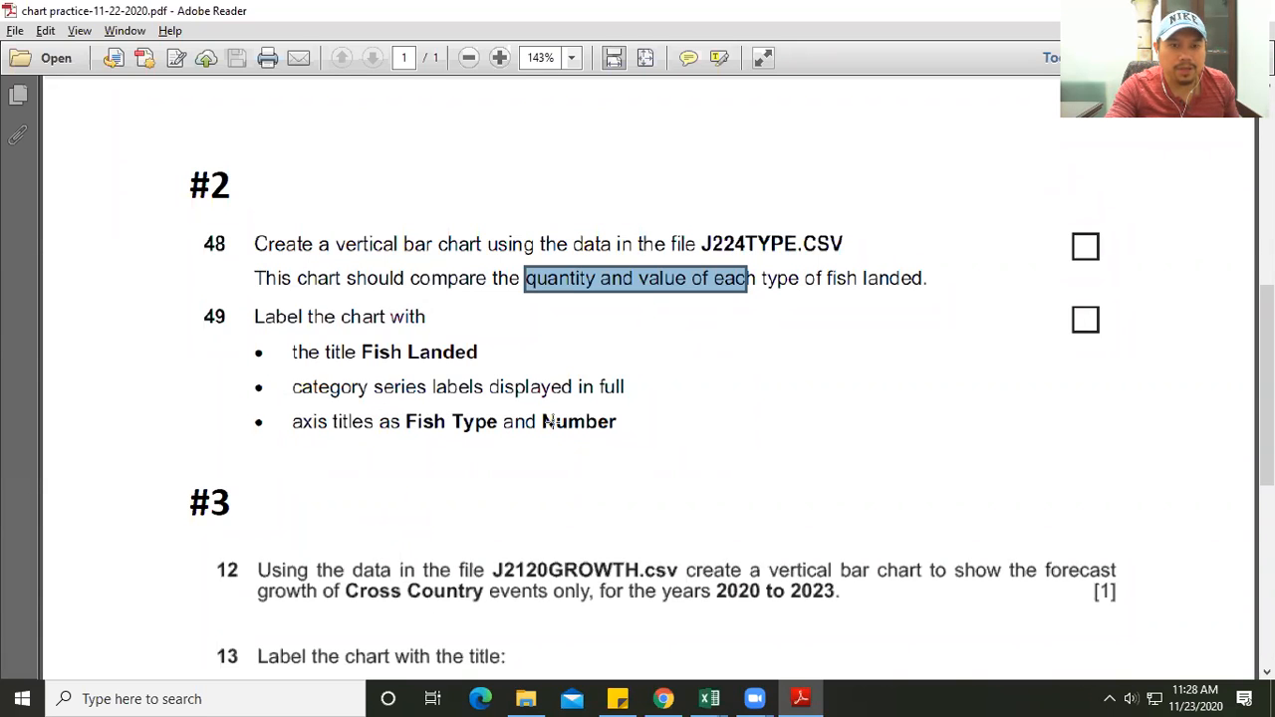
key(alt+Tab)
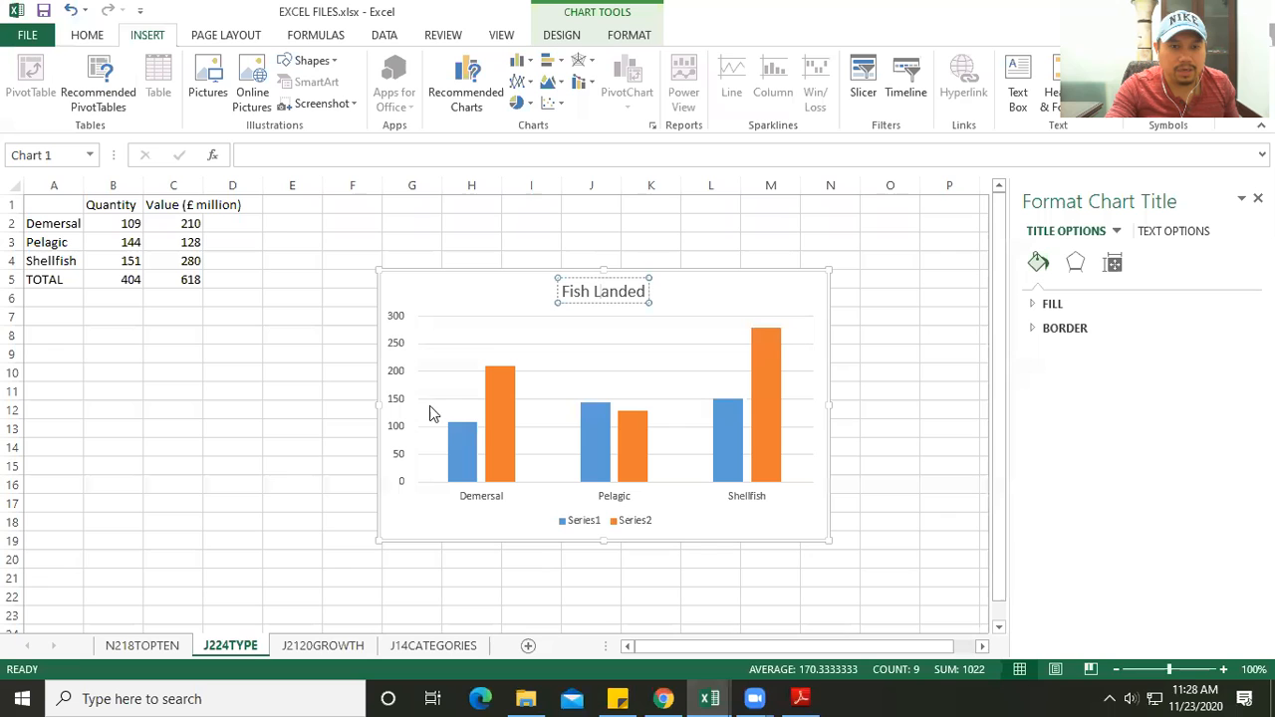
click(436, 294)
click(850, 283)
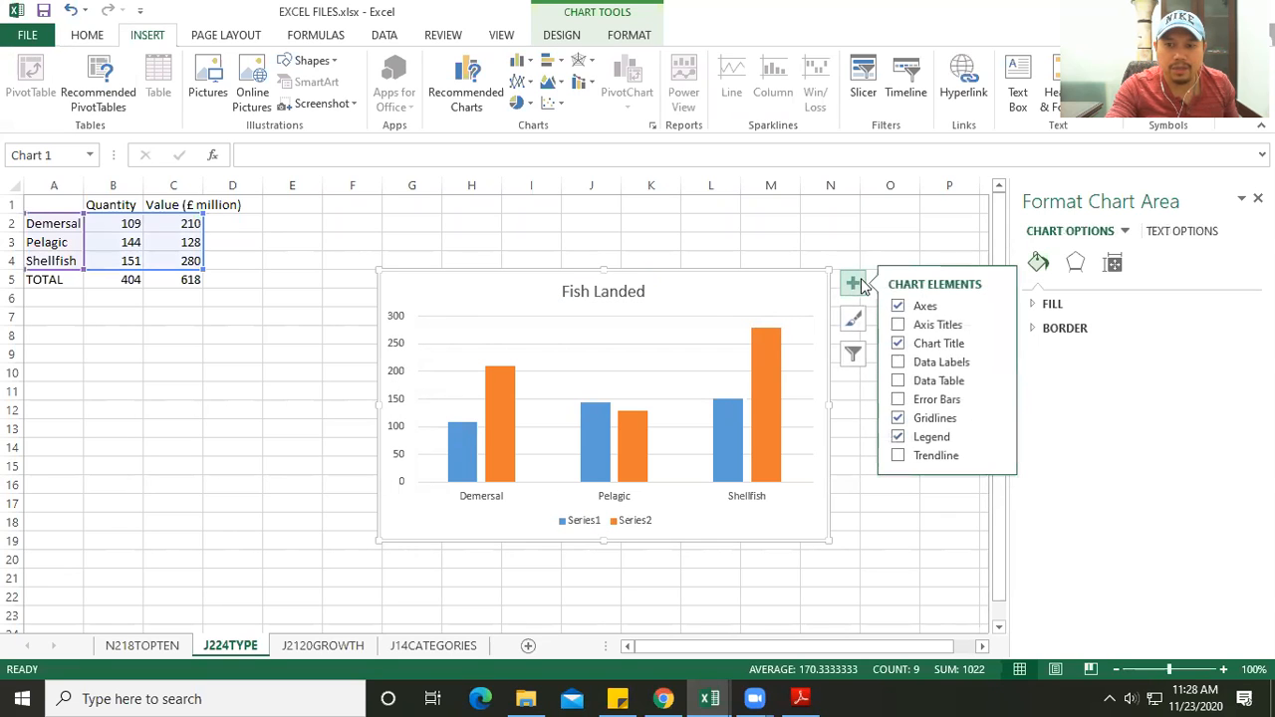
click(938, 326)
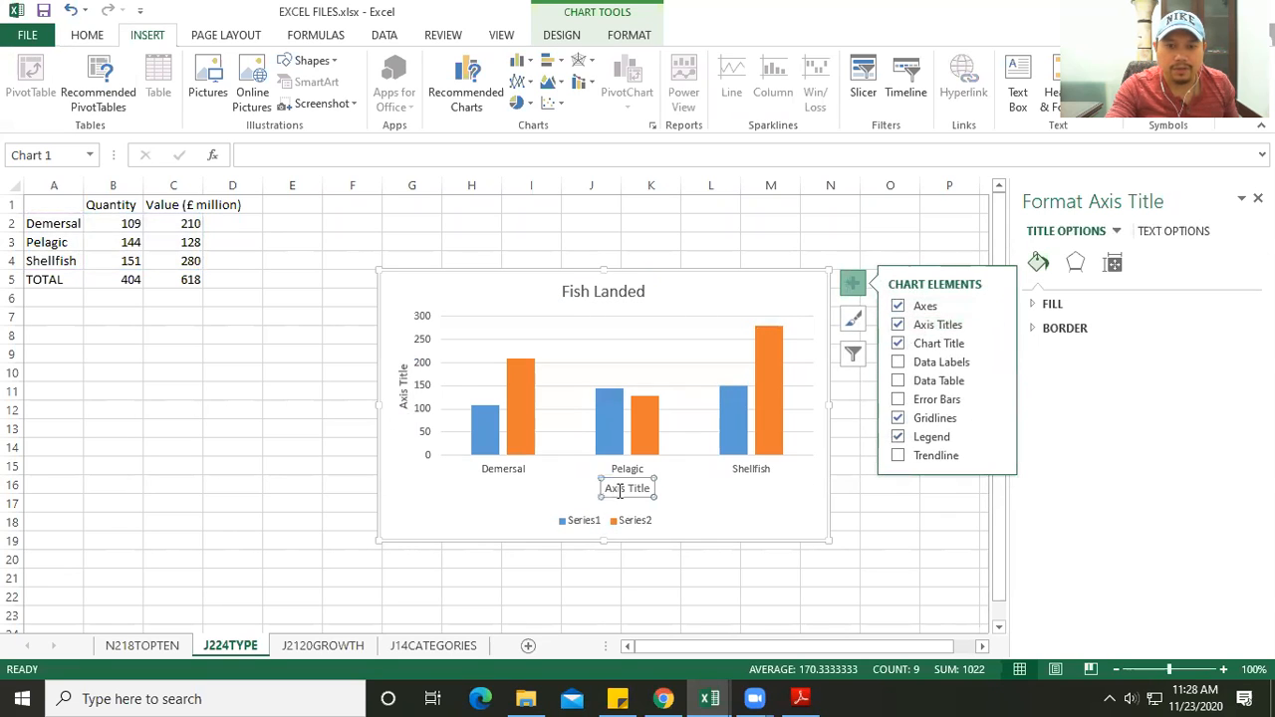
drag(608, 488, 664, 487)
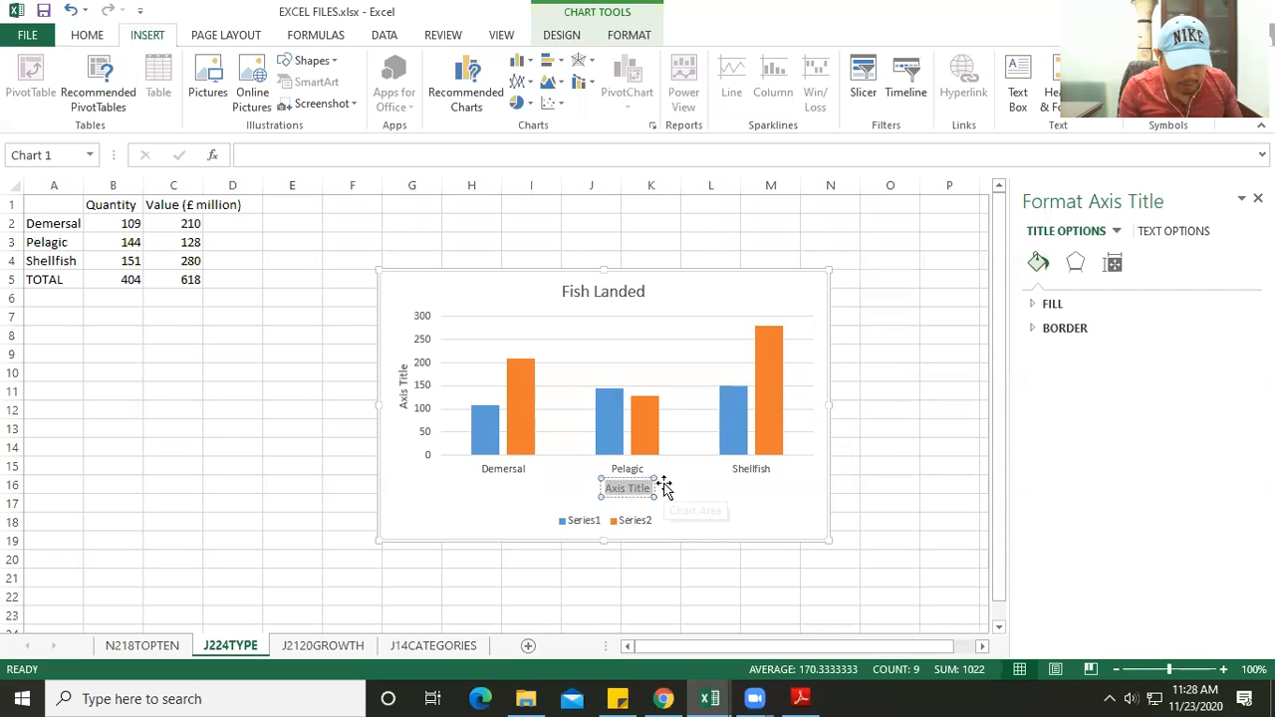
text(Fish Type)
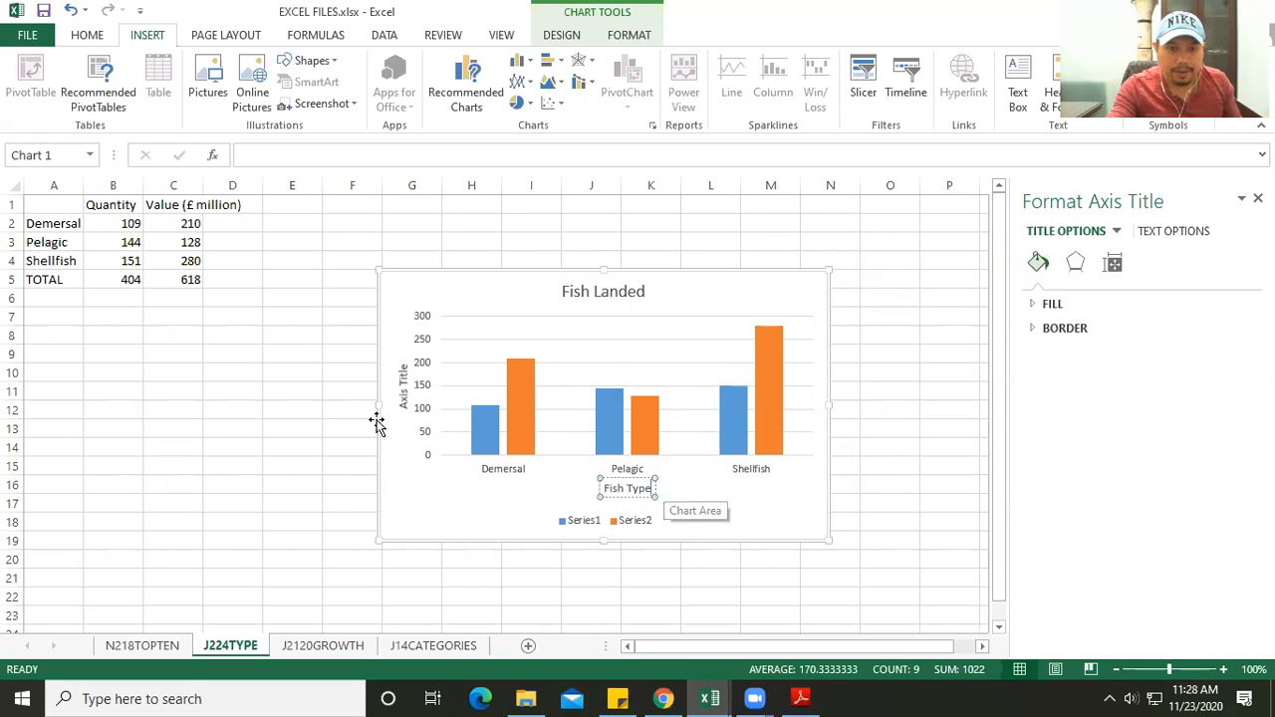
- Replace the vertical axis title's placeholder text with "Number"
click(402, 399)
drag(402, 410, 390, 346)
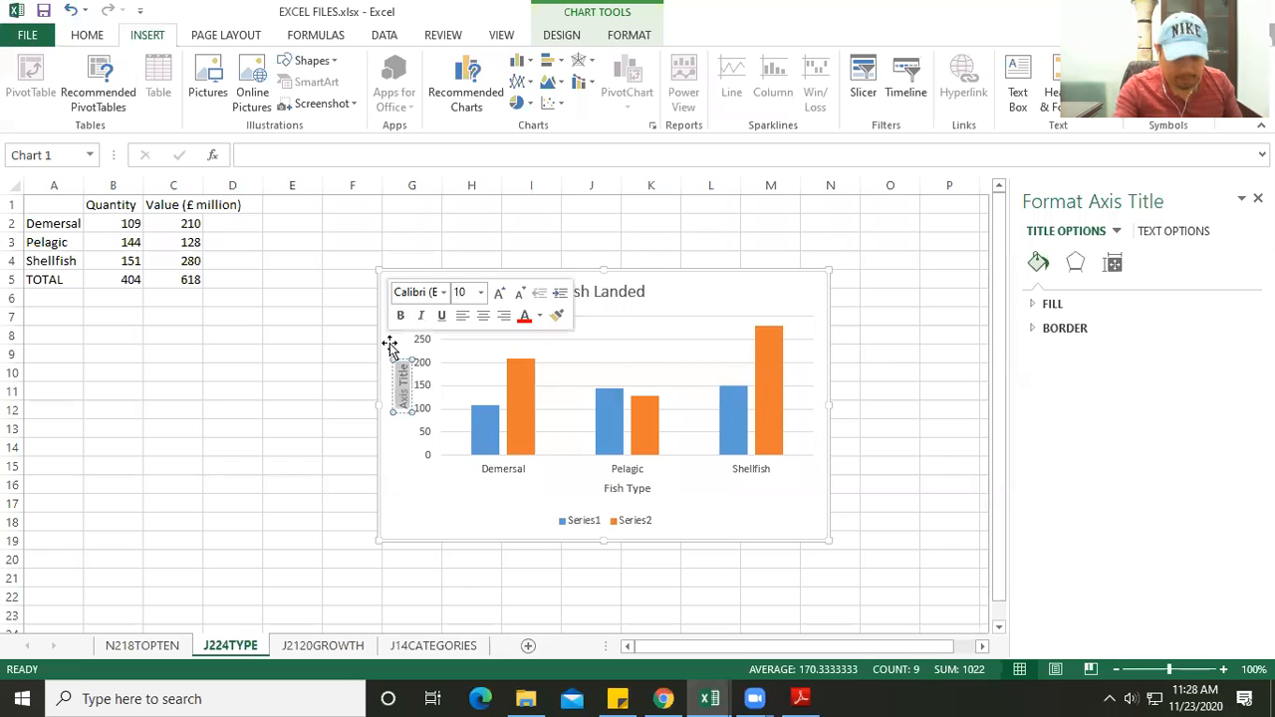
text(Number)
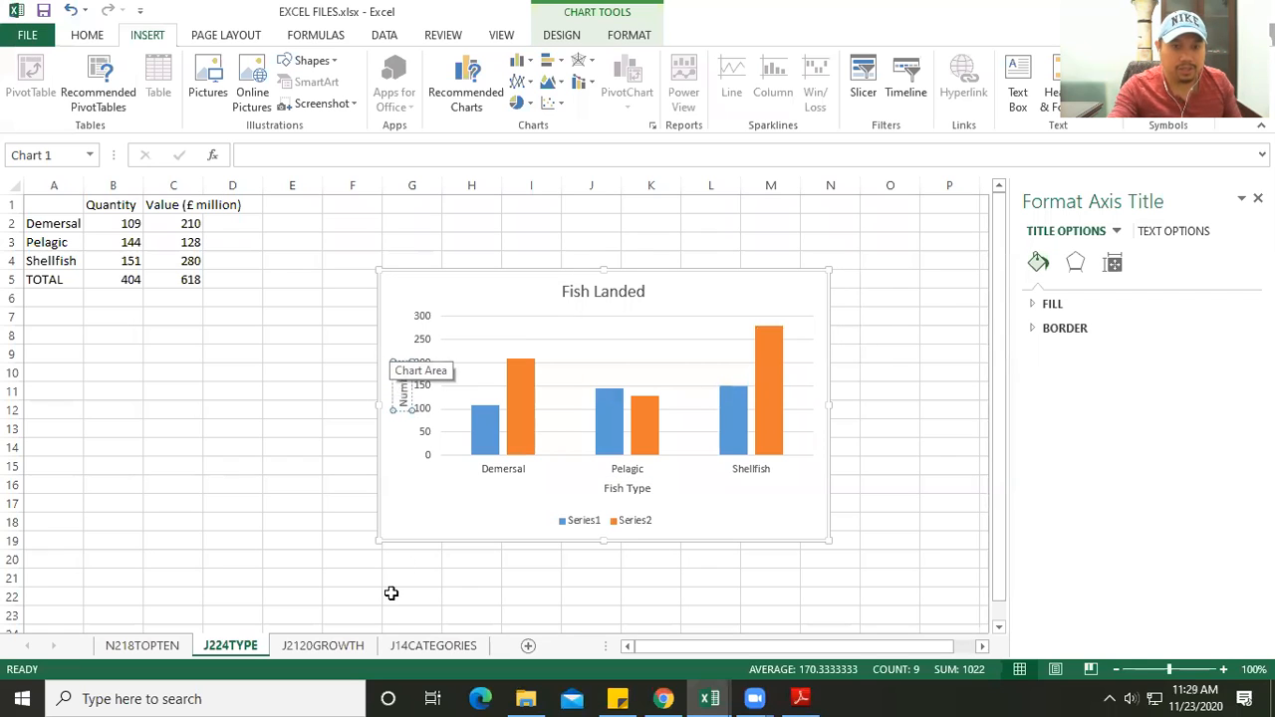
- Recheck the PDF's label list and name the chart's first data series from the Quantity header in cell B1
click(800, 699)
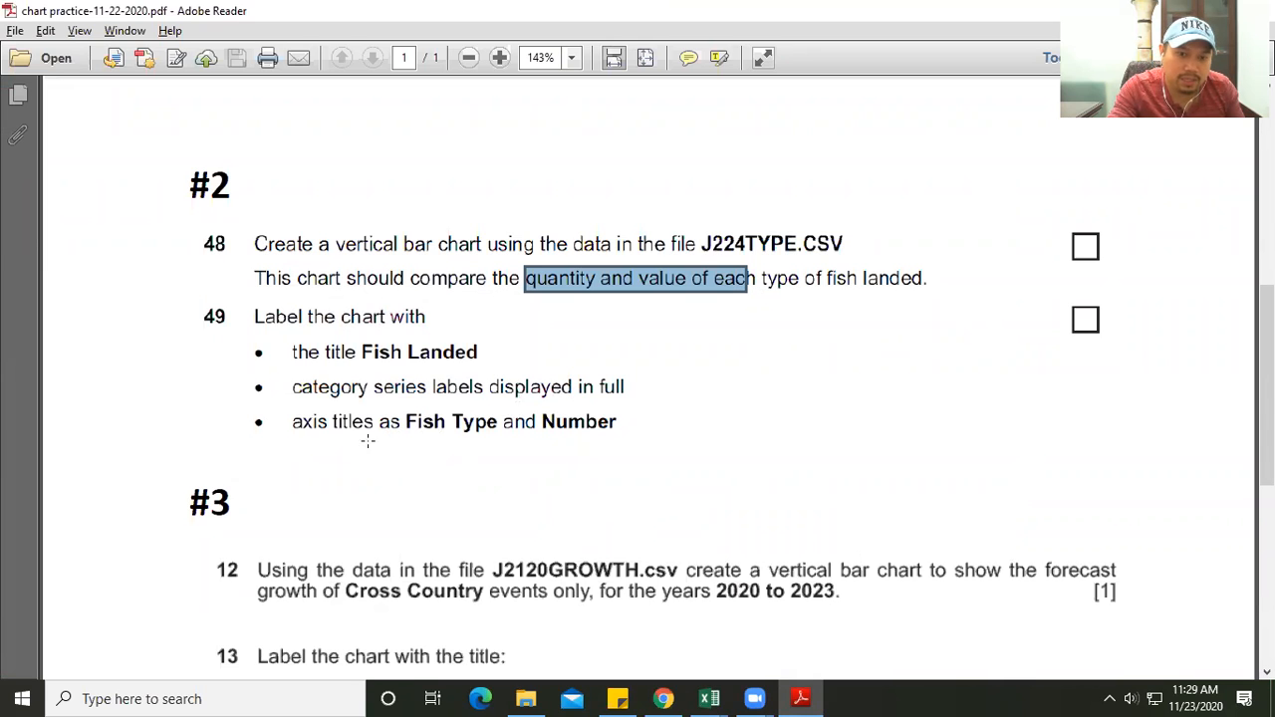
key(alt+Tab)
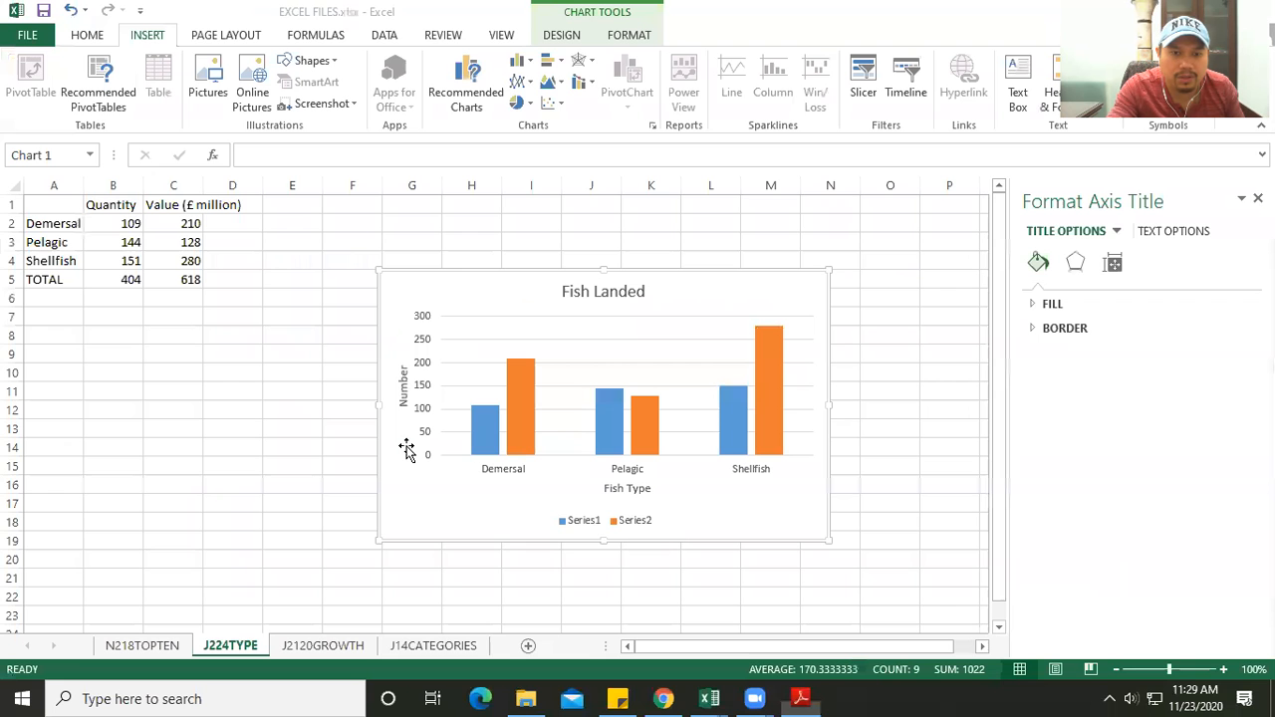
click(572, 525)
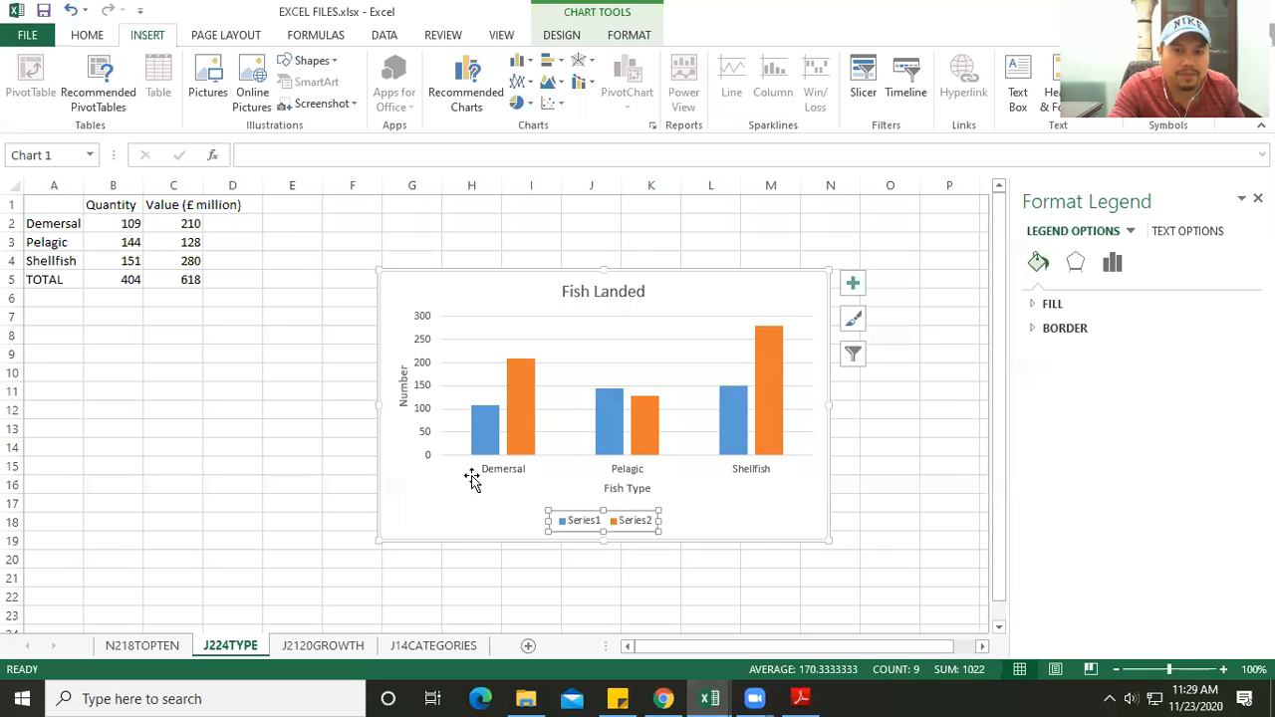
right_click(570, 527)
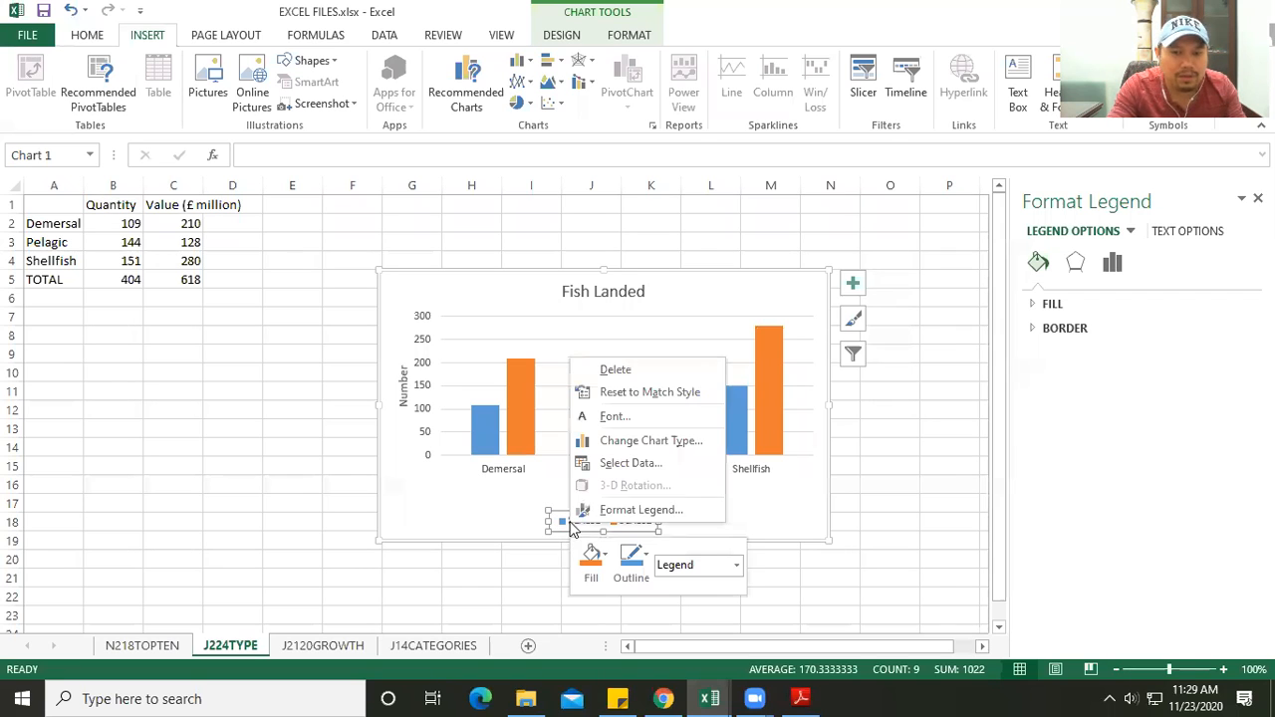
click(631, 463)
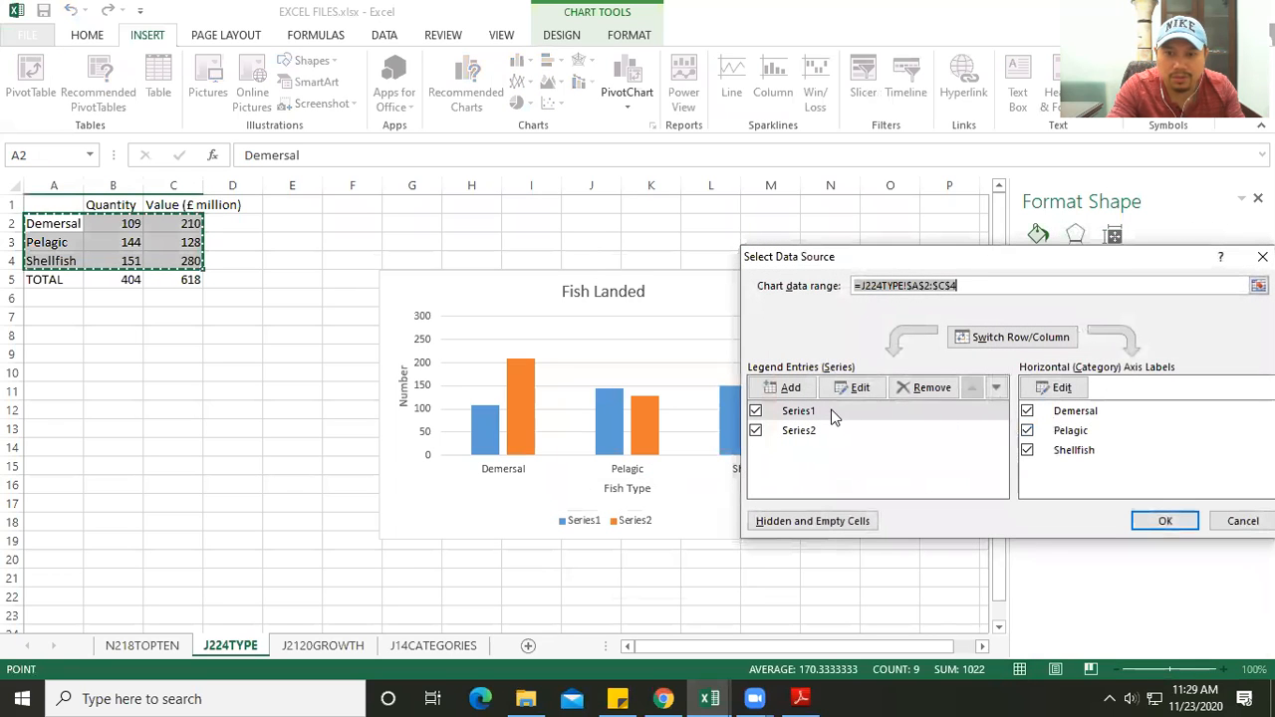
click(793, 412)
click(854, 387)
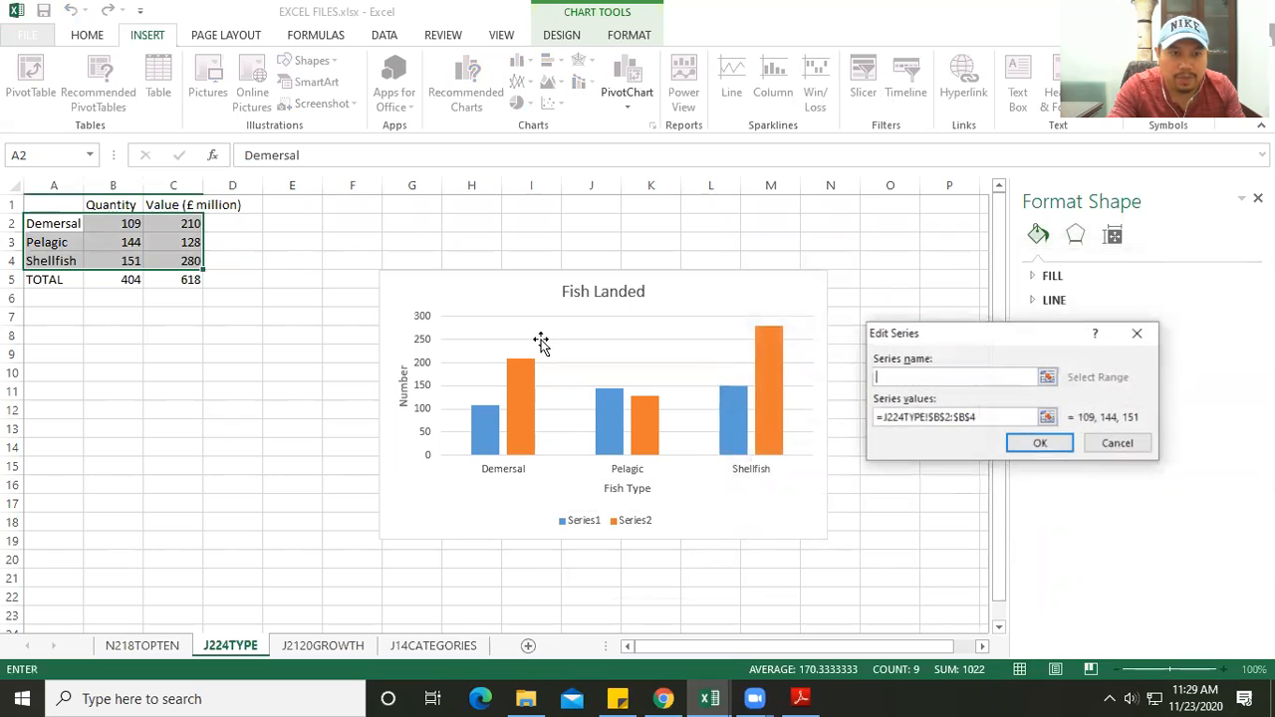
click(118, 211)
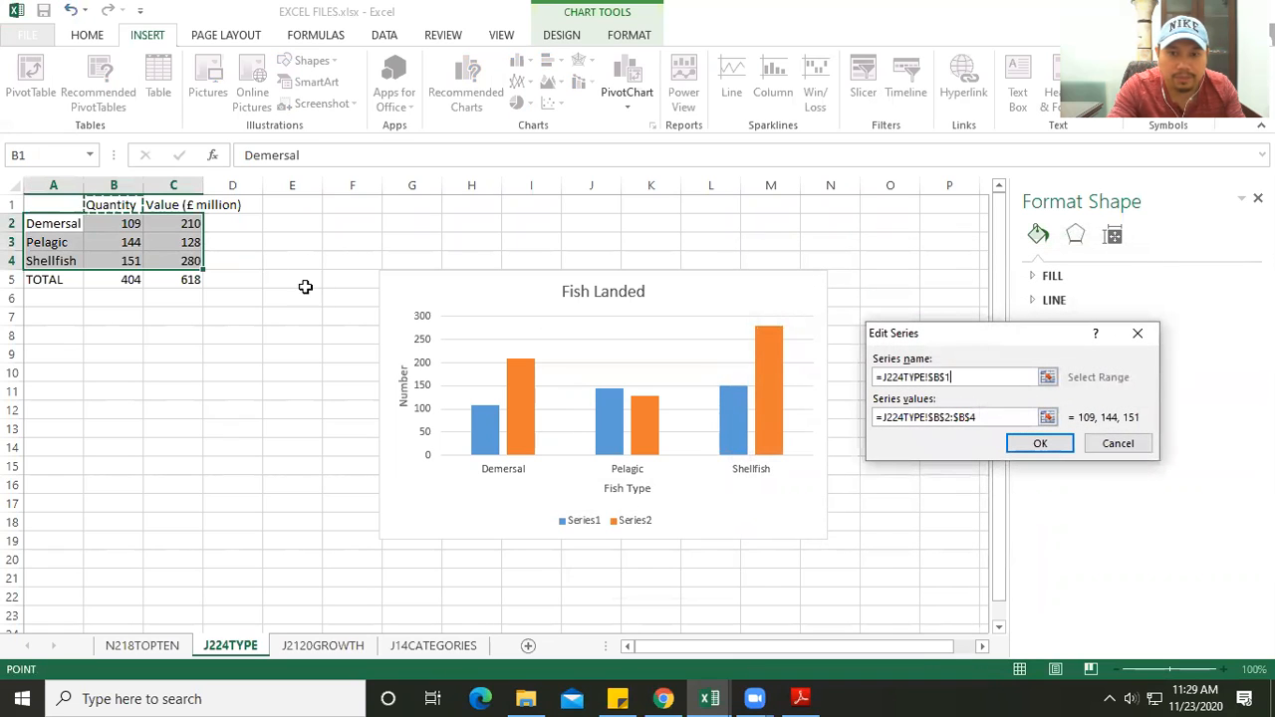
click(1040, 443)
- Name the chart's second data series from the Value (£ million) header in cell C1 and apply the data source changes
click(798, 432)
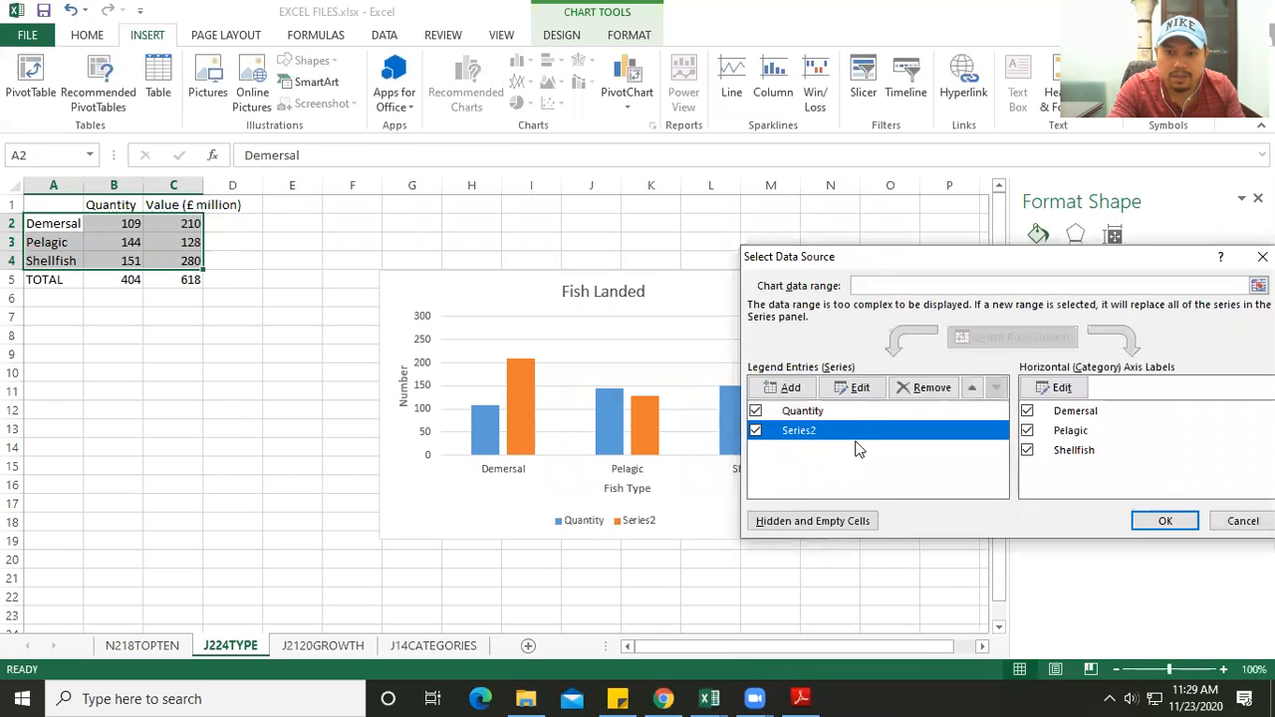
click(859, 389)
click(148, 199)
click(1054, 444)
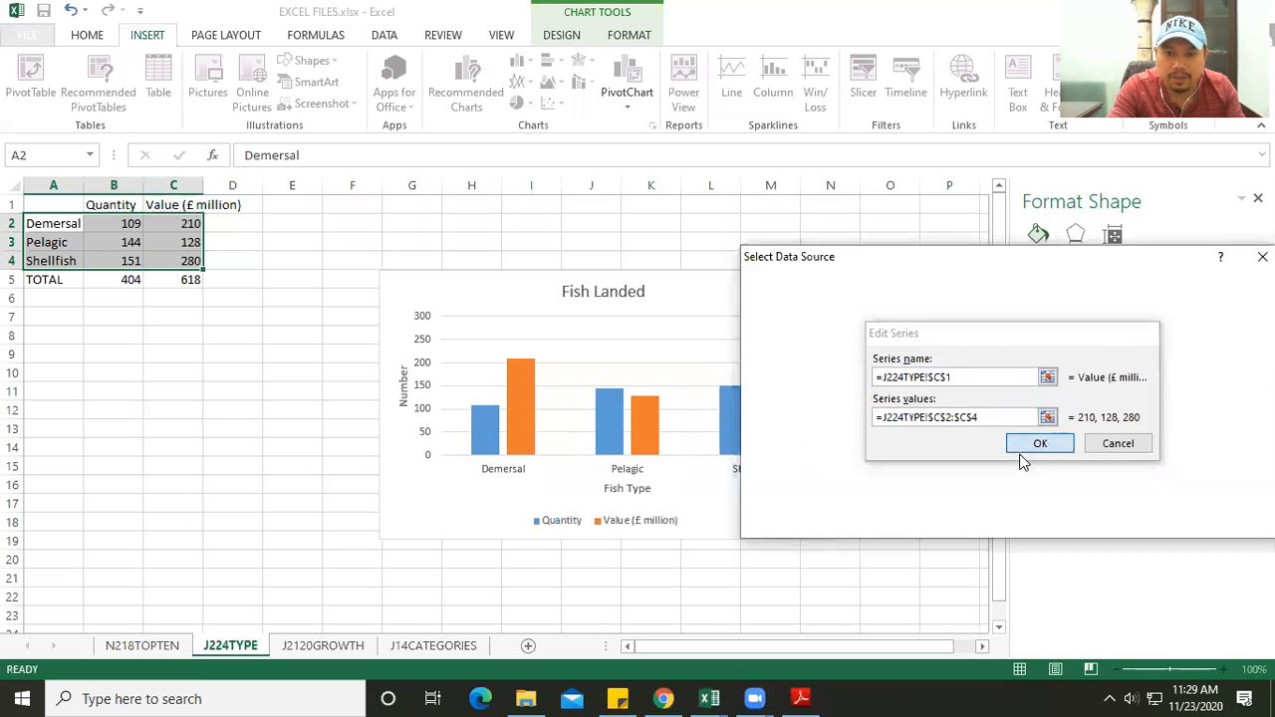
click(1156, 521)
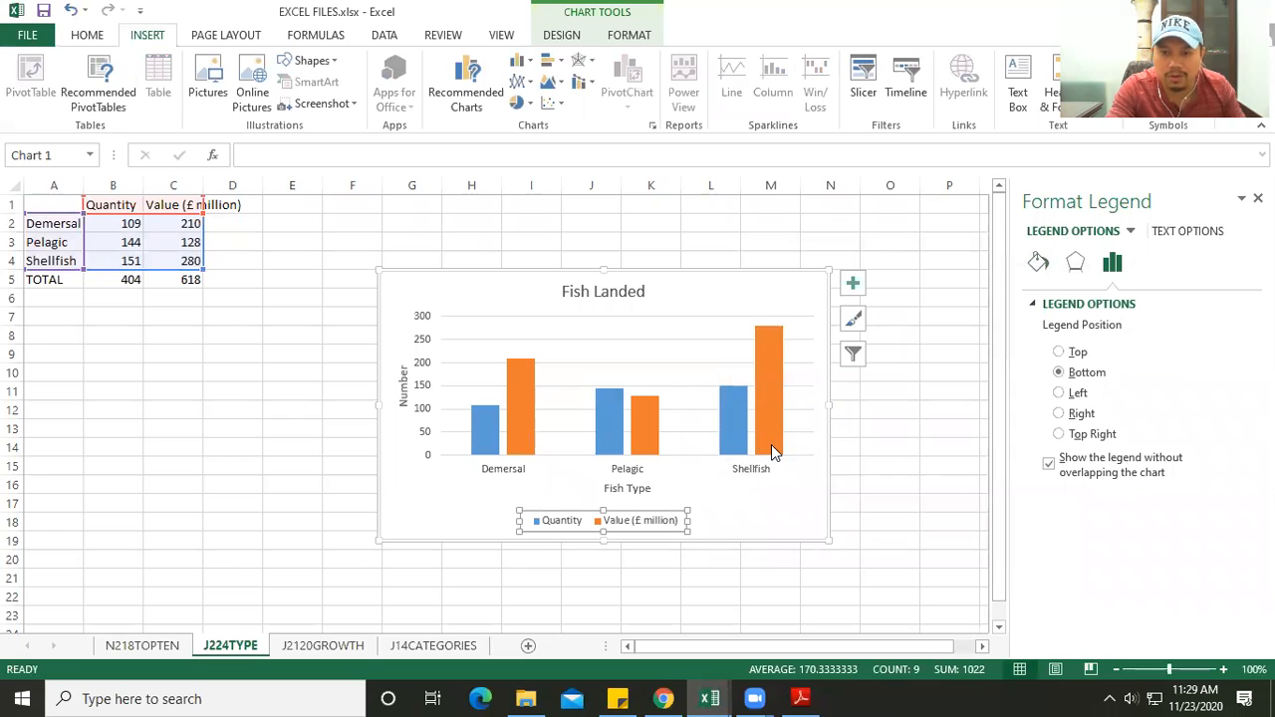
click(897, 505)
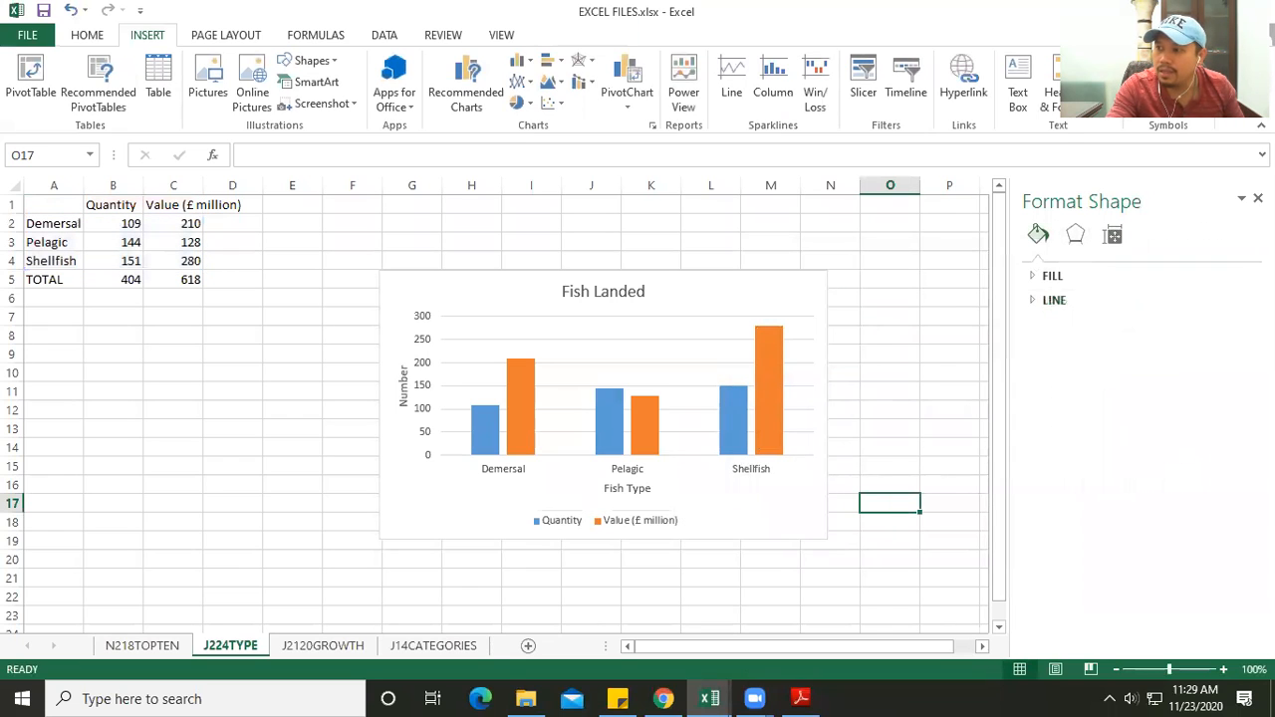
- Read task #3 in the PDF and open the J2120GROWTH sheet in Excel
click(800, 699)
scroll(497, 542, down, 6)
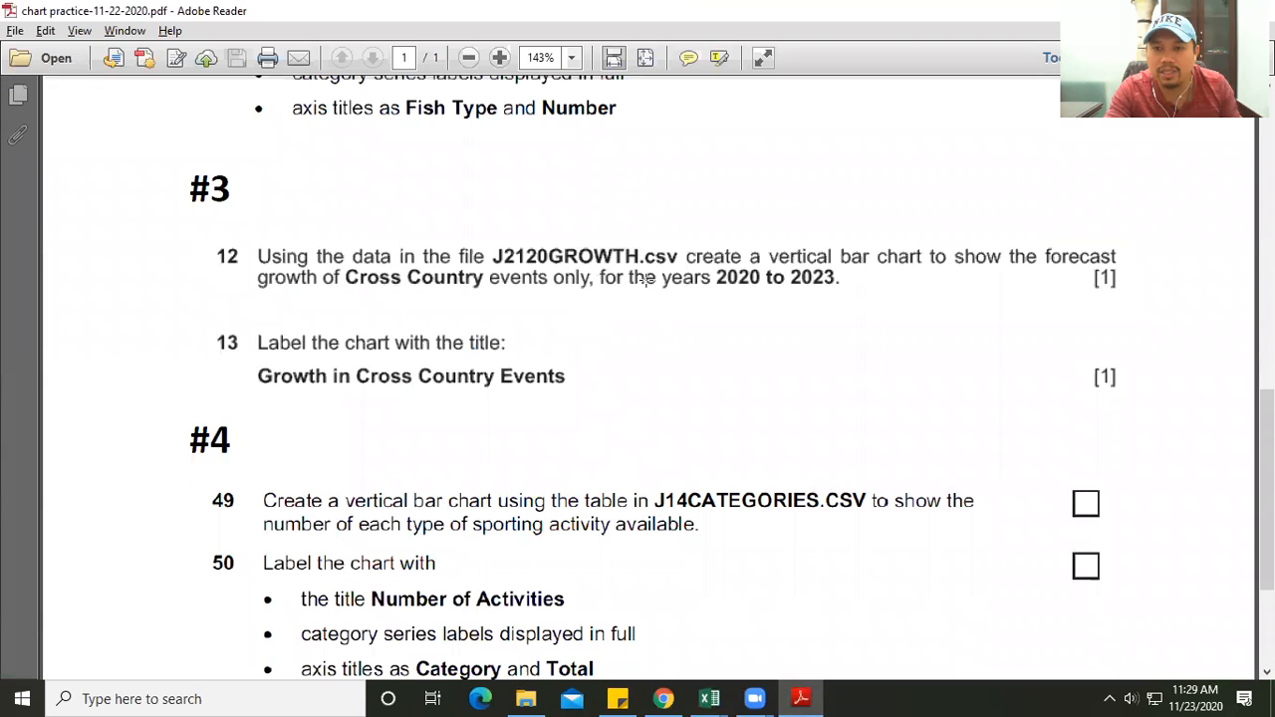
mouse_move(709, 698)
click(785, 629)
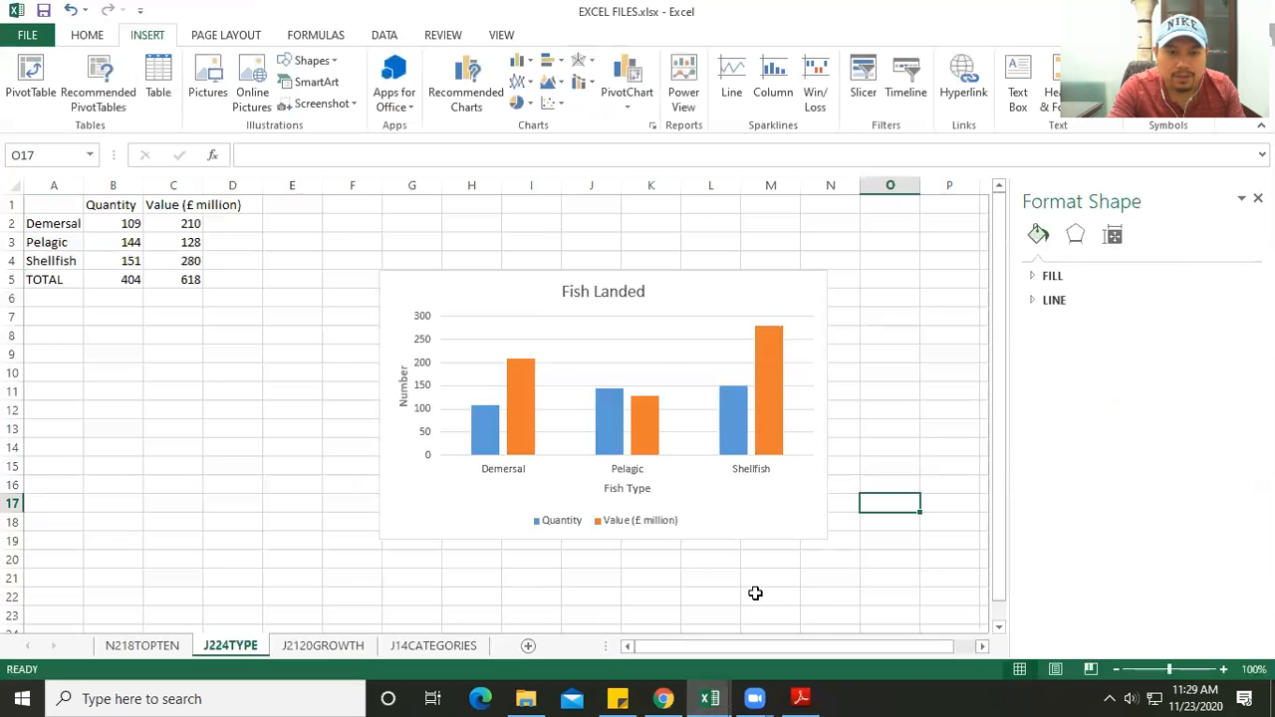
click(339, 648)
click(239, 576)
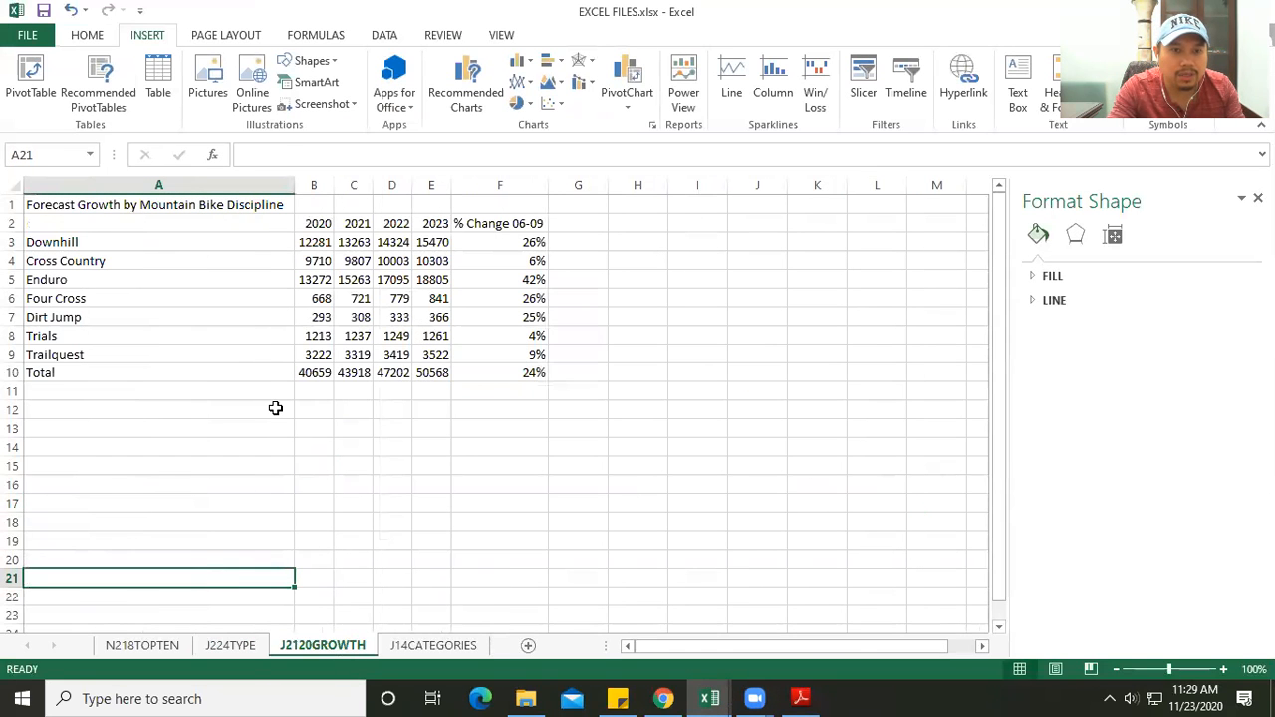
- Compare the 2020 to 2023 columns on the sheet with the PDF's request for Cross Country events only
click(317, 223)
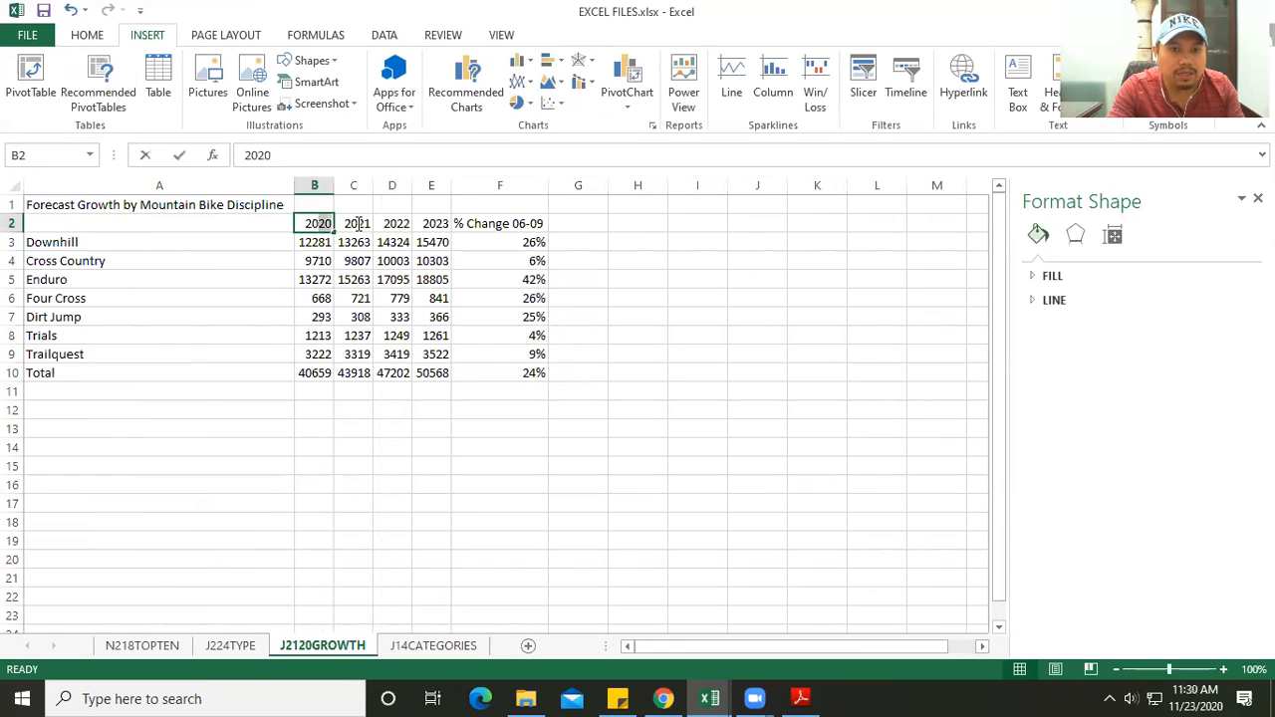
click(355, 224)
click(393, 317)
drag(317, 225, 432, 243)
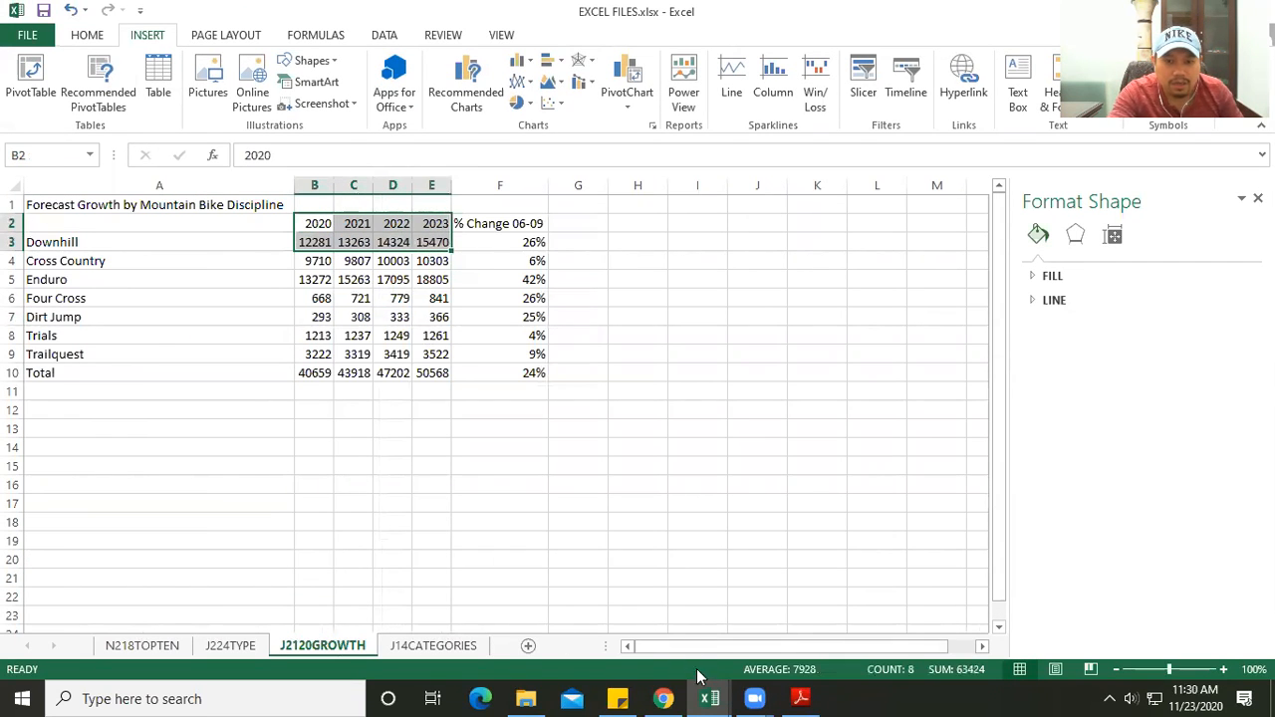
click(798, 698)
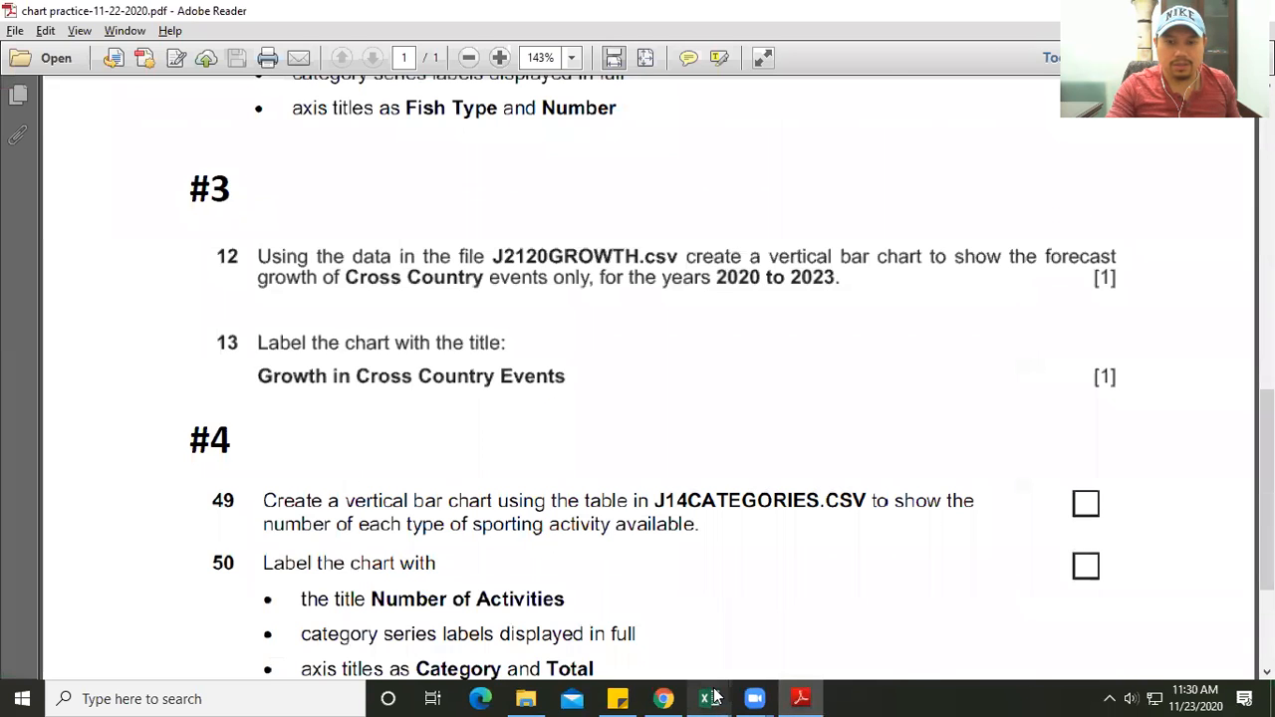
mouse_move(709, 698)
click(787, 627)
click(400, 516)
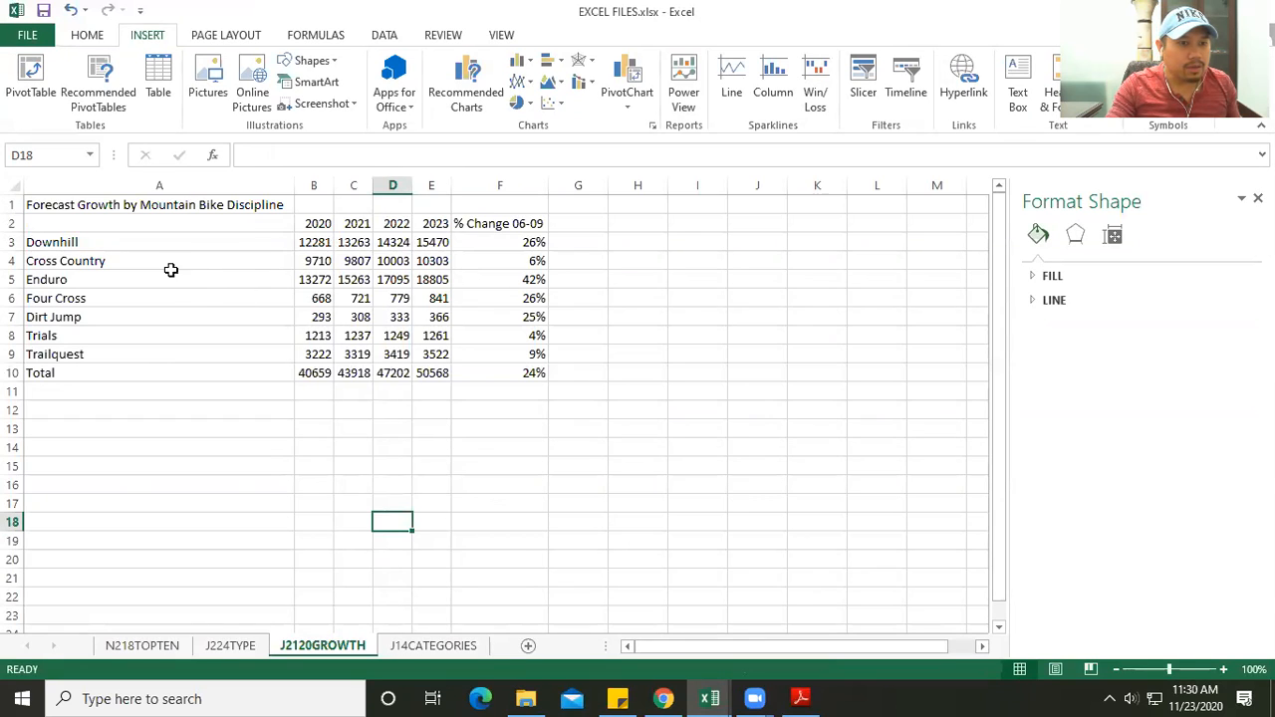
- Insert a 2-D clustered column chart from the Cross Country row, range A4:E4, and move it to the right of the table
click(95, 261)
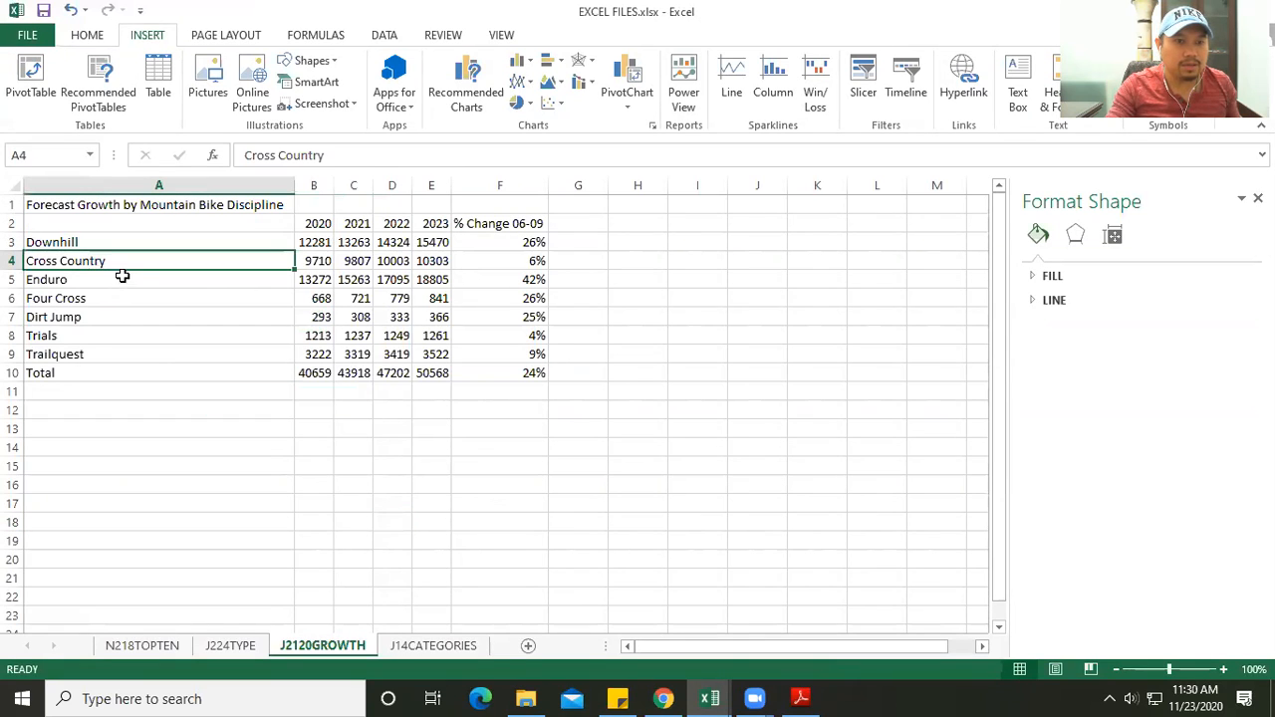
click(313, 261)
click(391, 261)
drag(99, 261, 404, 261)
click(418, 261)
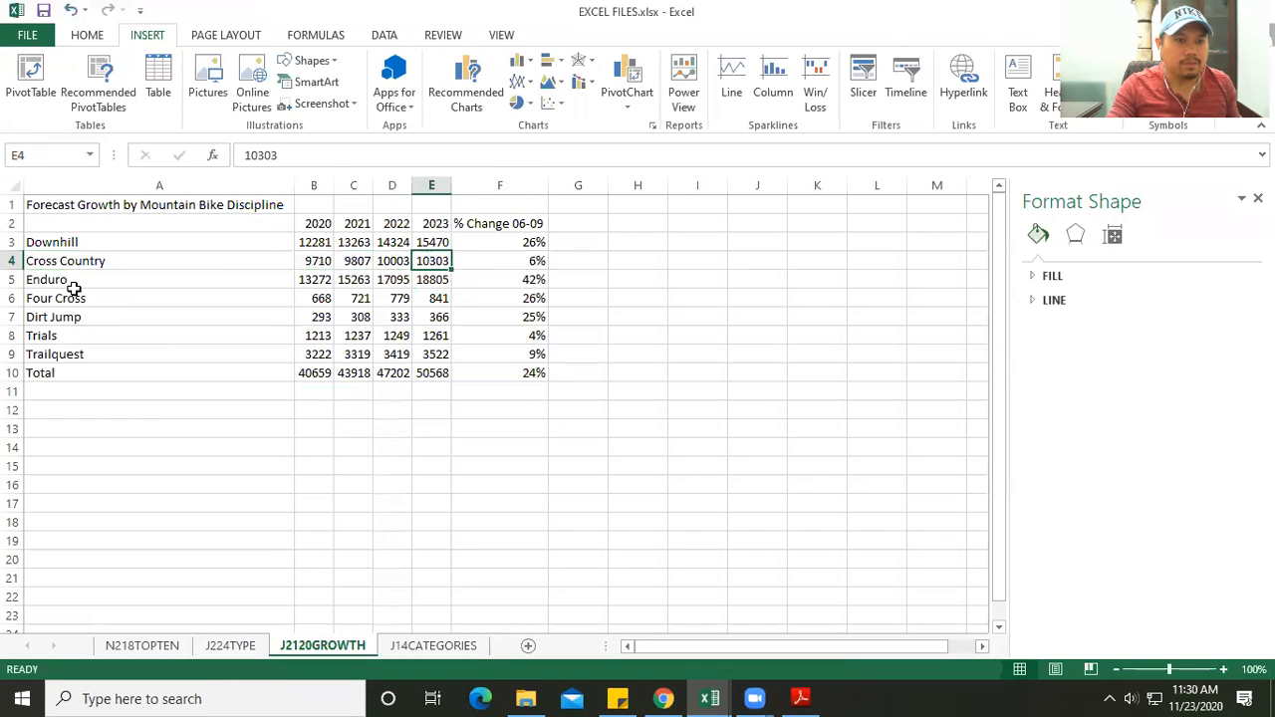
drag(93, 259, 433, 261)
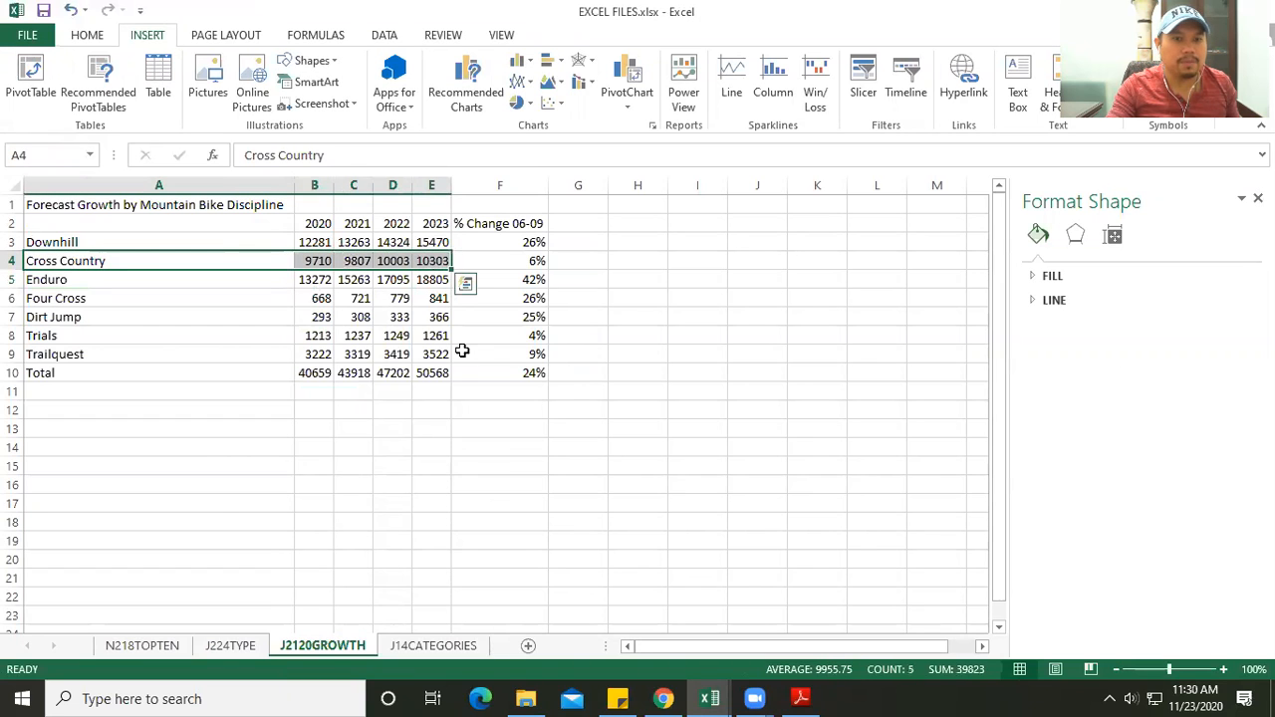
click(809, 698)
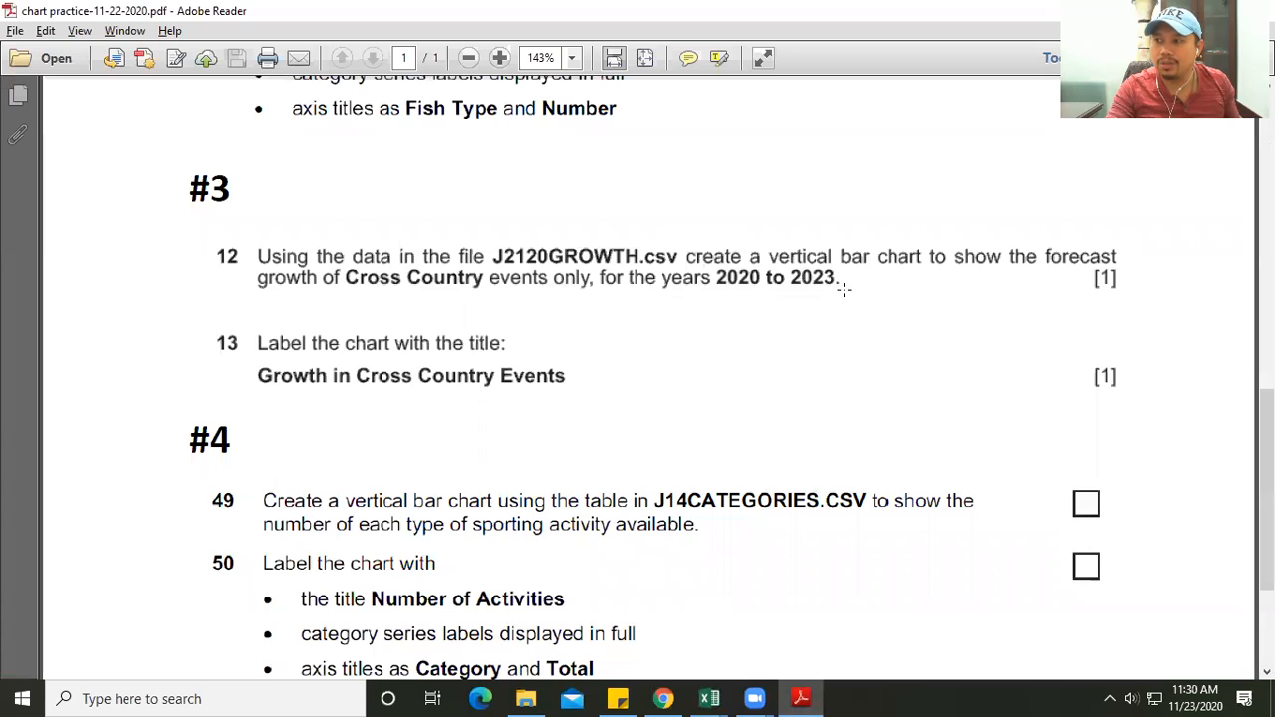
mouse_move(709, 697)
click(812, 618)
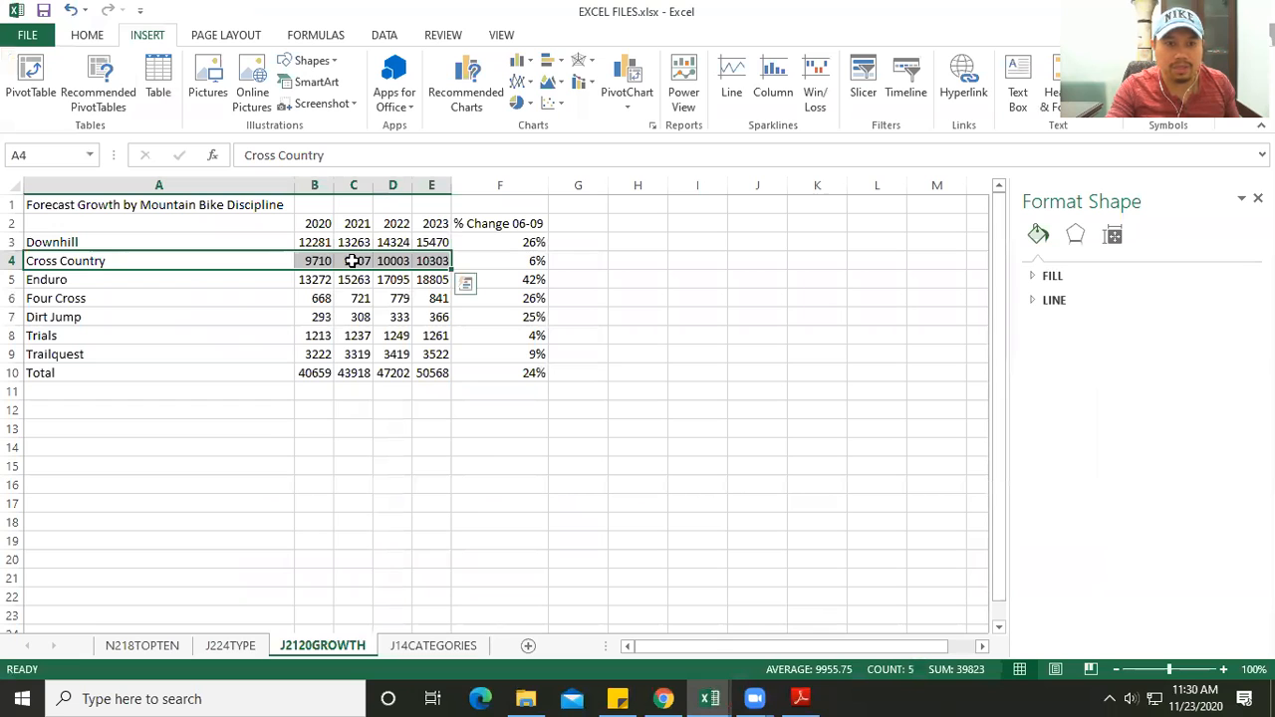
click(520, 61)
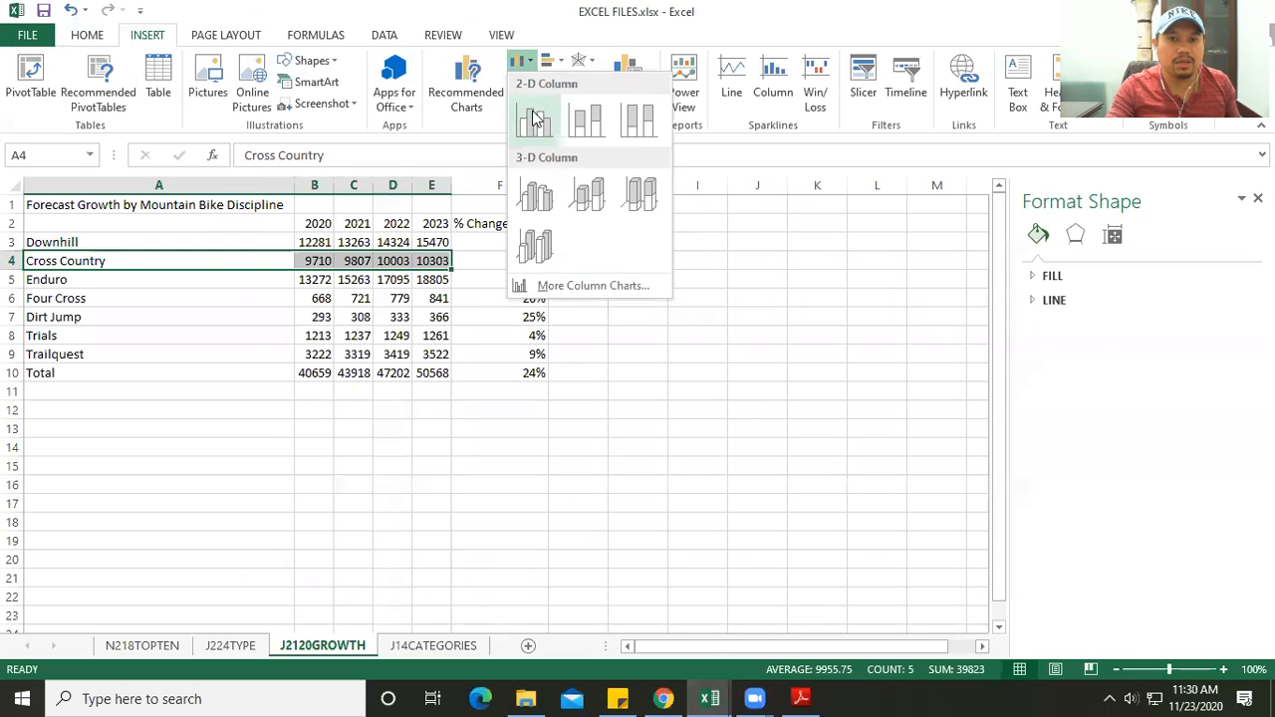
click(535, 117)
drag(396, 312, 651, 341)
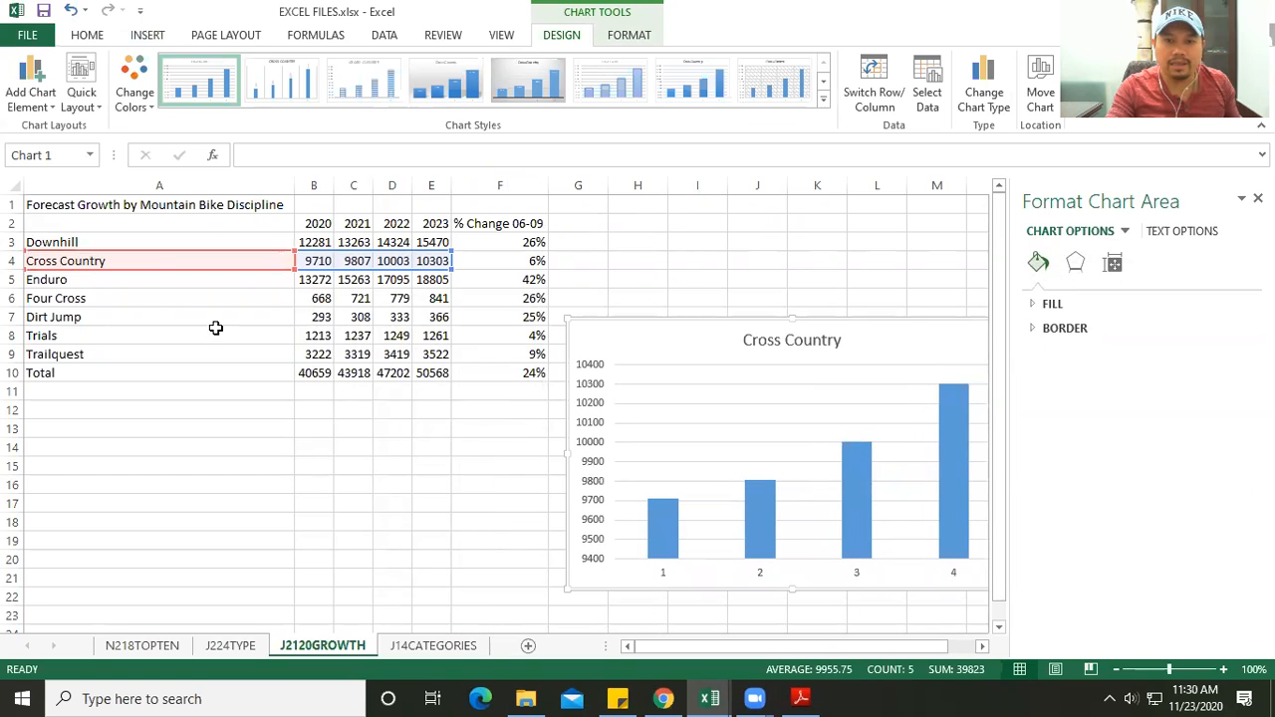
- Check the title wording in task #3 of the PDF and replace the chart title with "Gross in Cross Country Event"
click(799, 698)
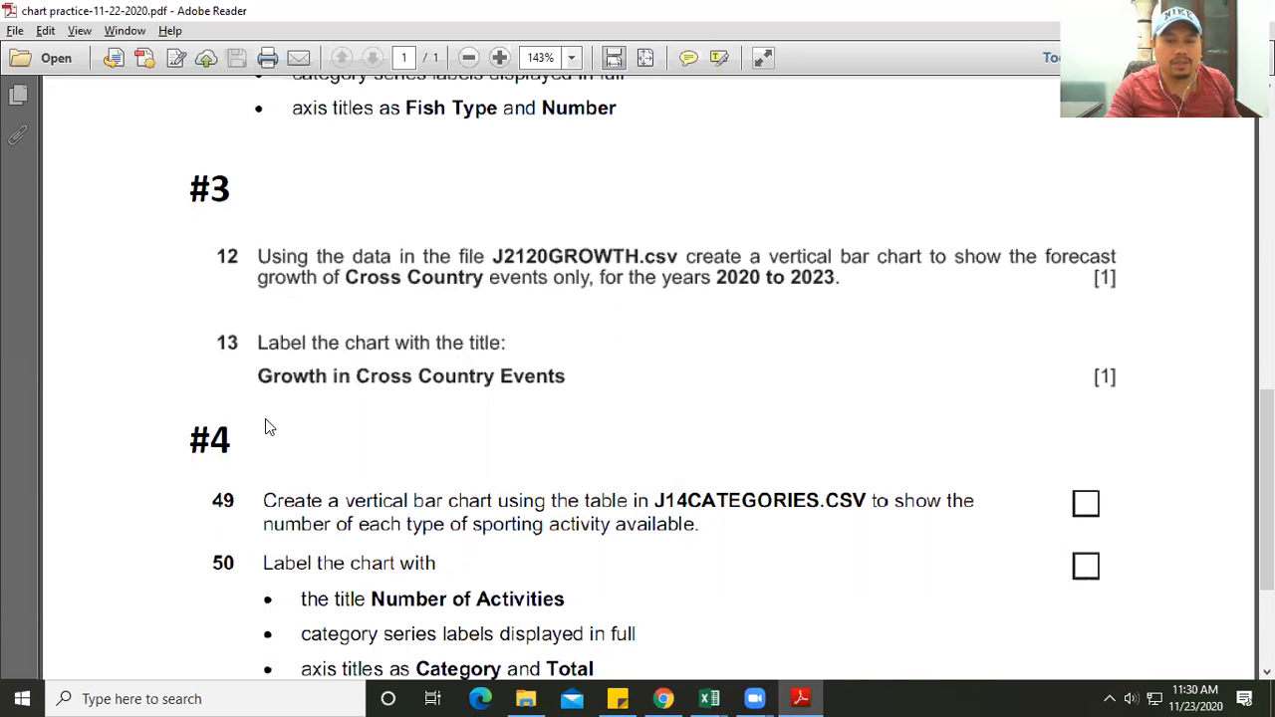
key(alt+Tab)
click(800, 343)
drag(742, 341, 674, 344)
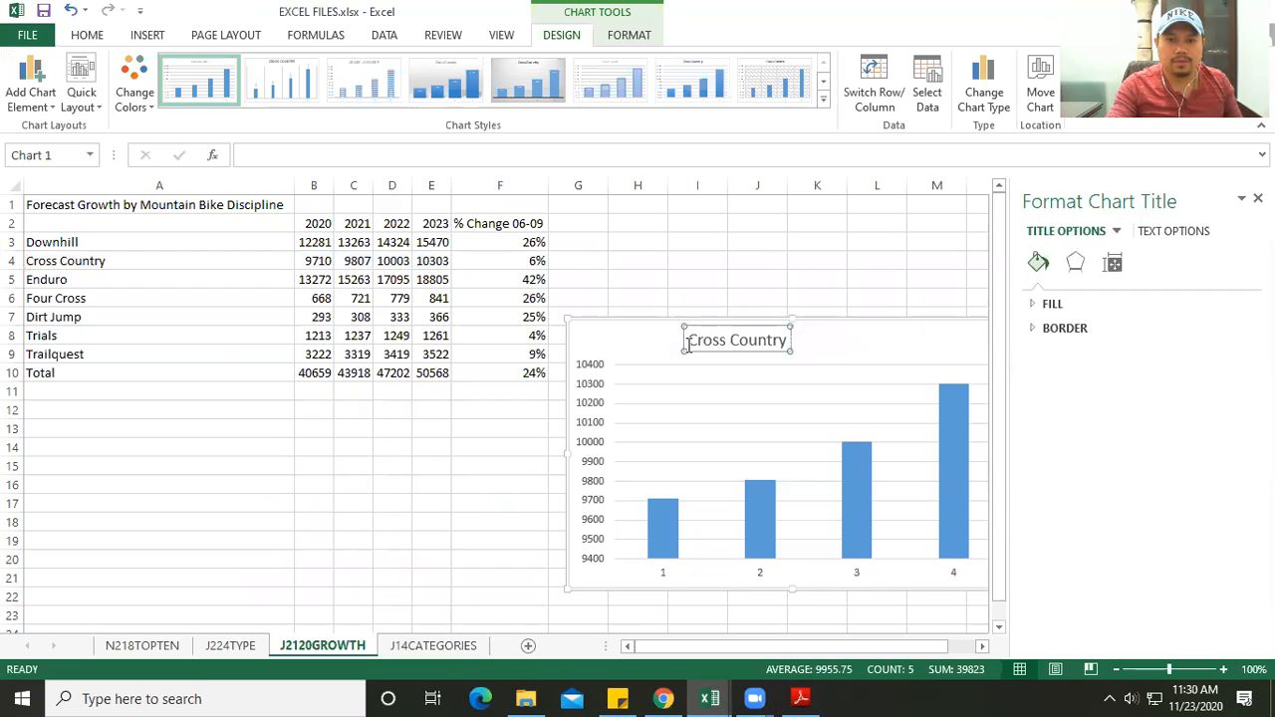
key(Delete)
key(Delete)
key(Delete)
key(Delete)
key(Delete)
key(Delete)
key(Delete)
key(Delete)
key(Delete)
key(Delete)
key(Delete)
key(Delete)
key(Delete)
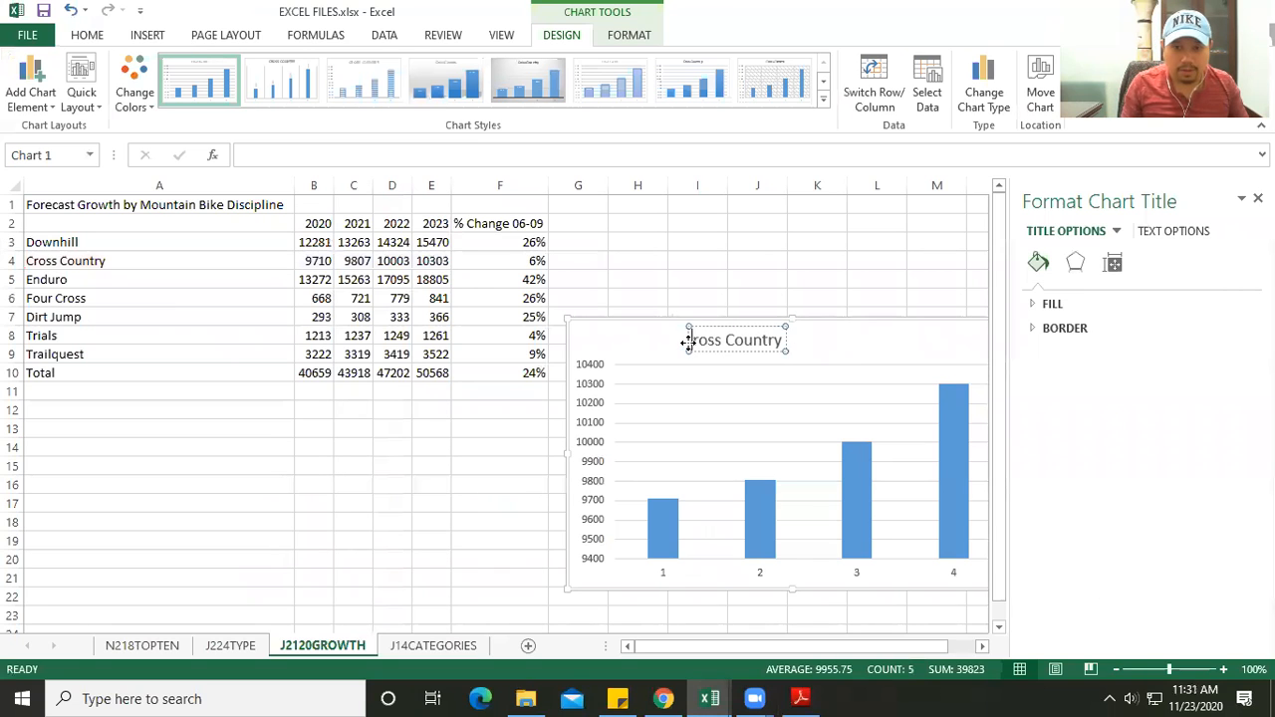
text(Gross)
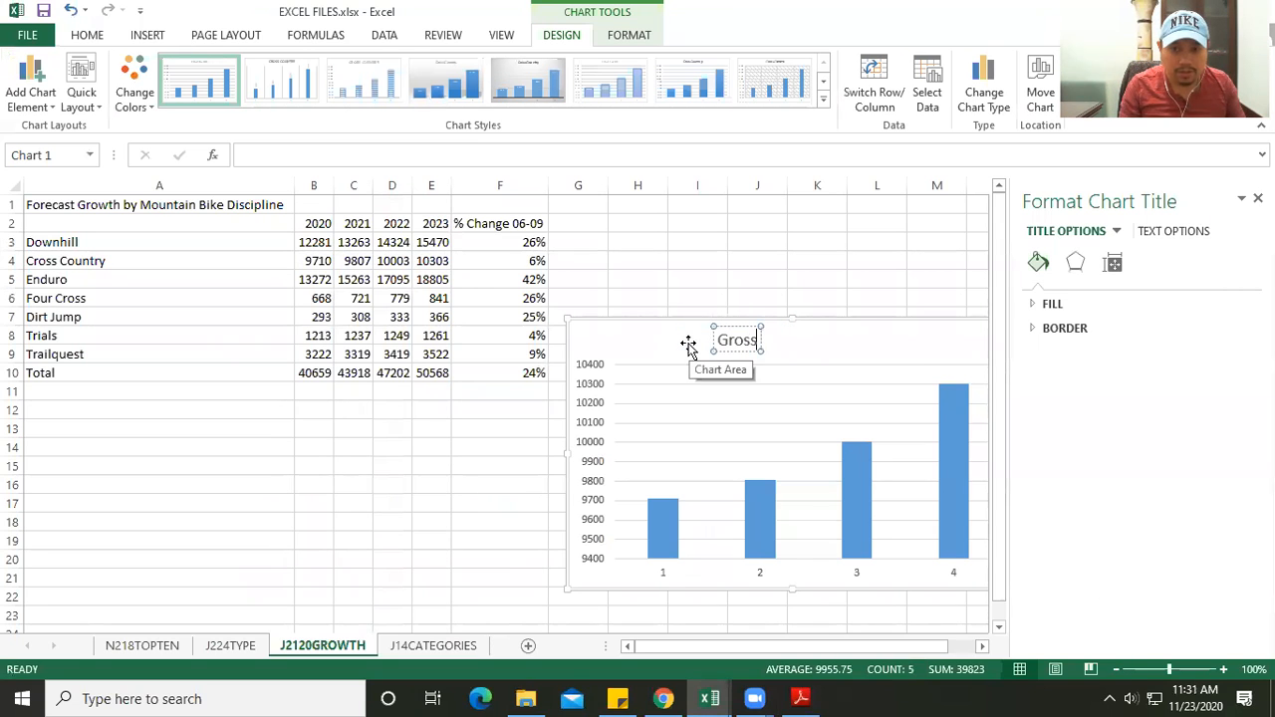
text( inCr)
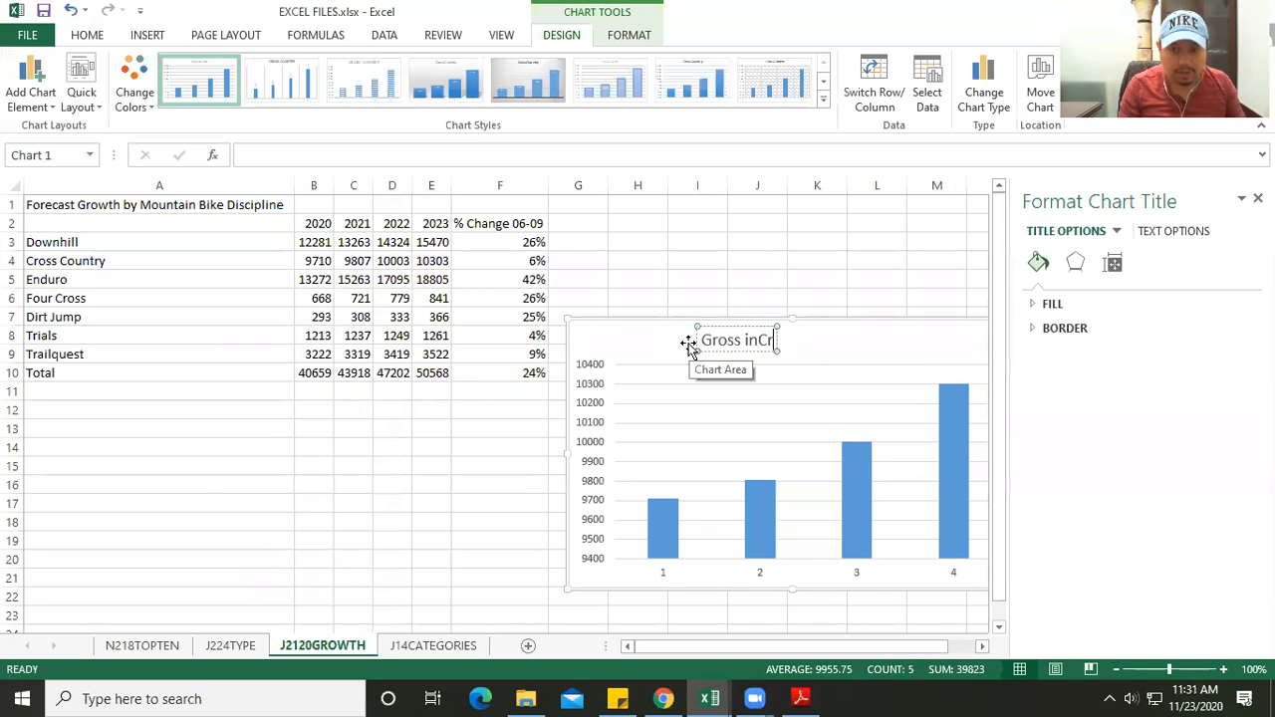
key(BackSpace)
key(BackSpace)
text(Cross coutry)
key(BackSpace)
key(BackSpace)
key(BackSpace)
key(BackSpace)
key(BackSpace)
key(BackSpace)
key(BackSpace)
text(Country B)
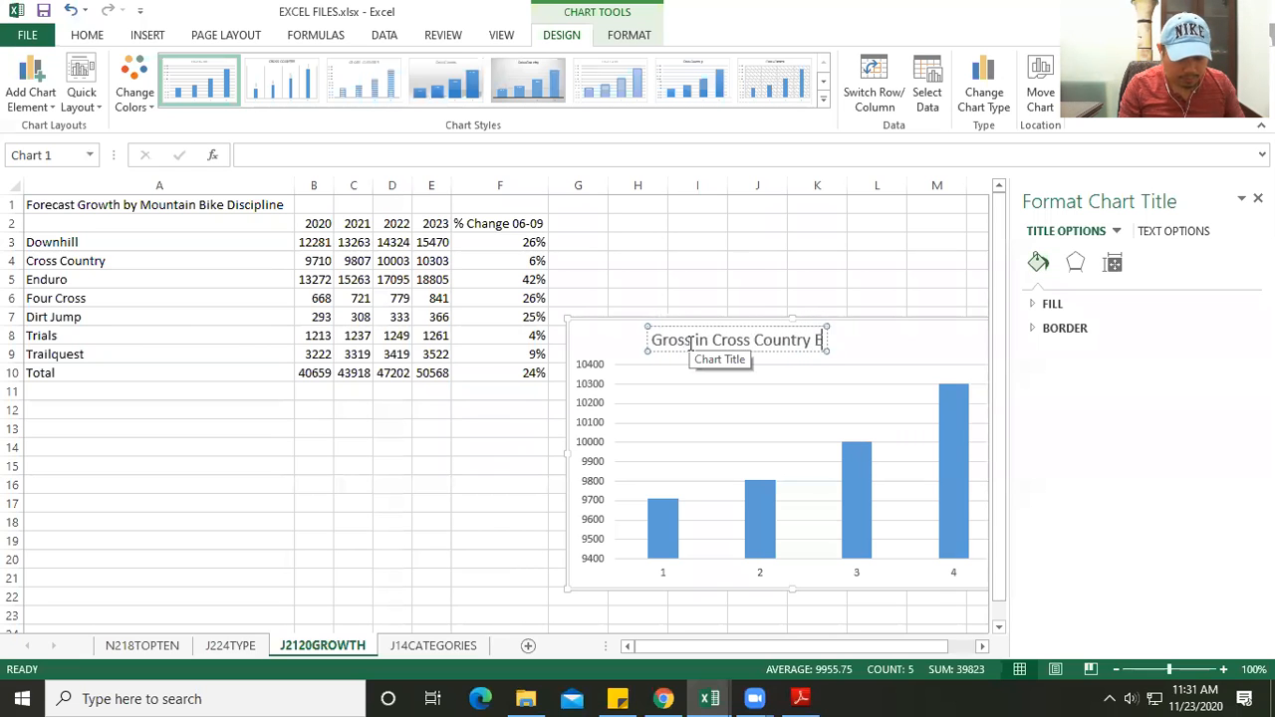
text(vent)
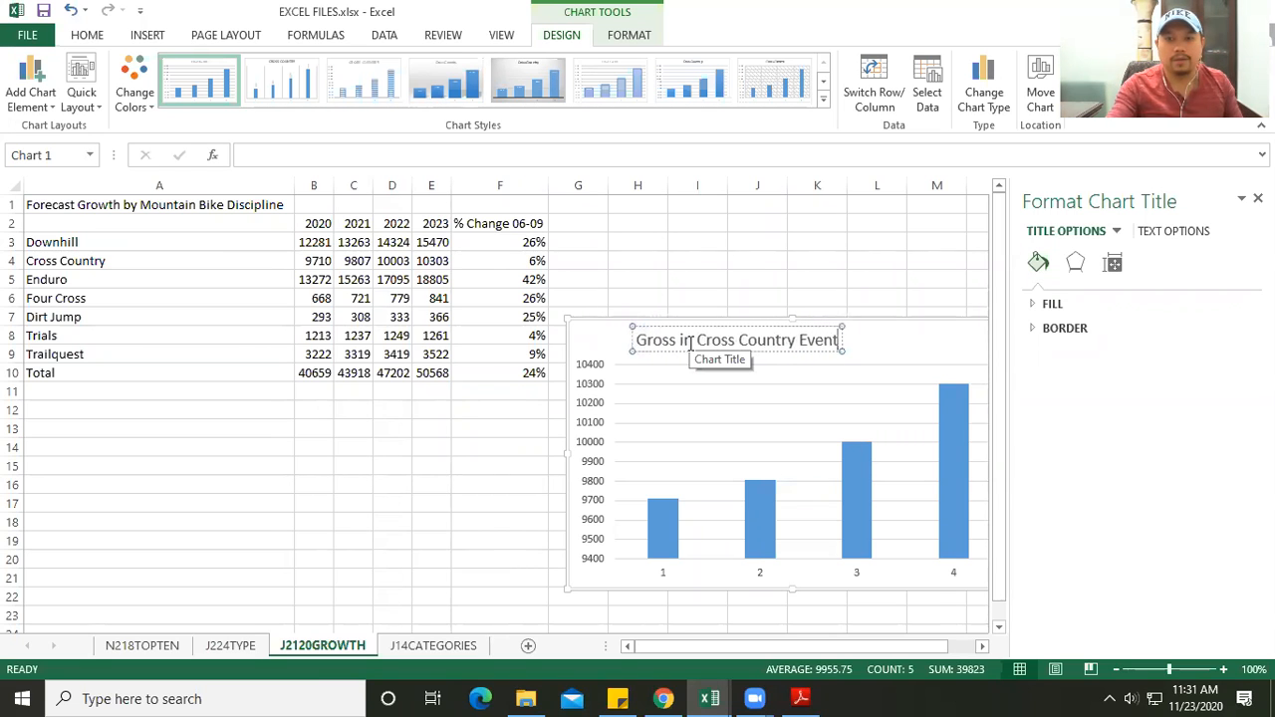
- Recheck the title in the PDF, complete the chart title as "Gross in Cross Country Events" and close the Format Chart Title pane
key(alt+Tab)
key(alt+Tab)
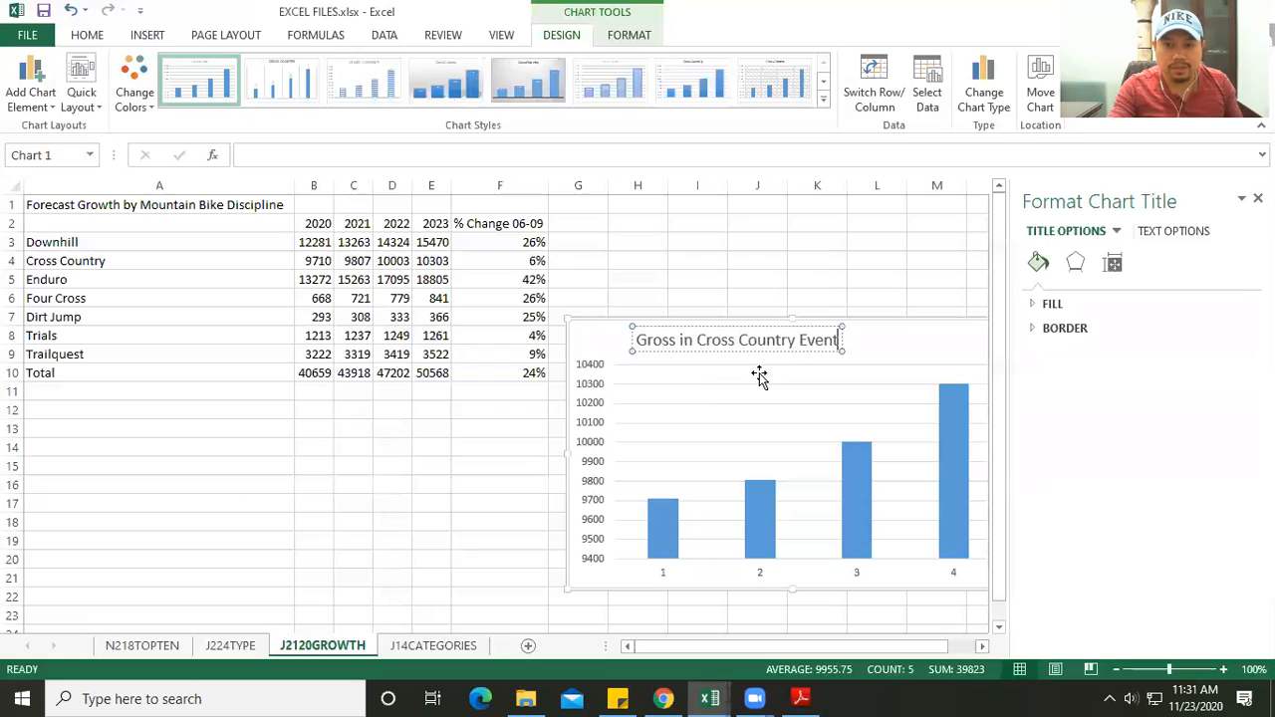
text(s)
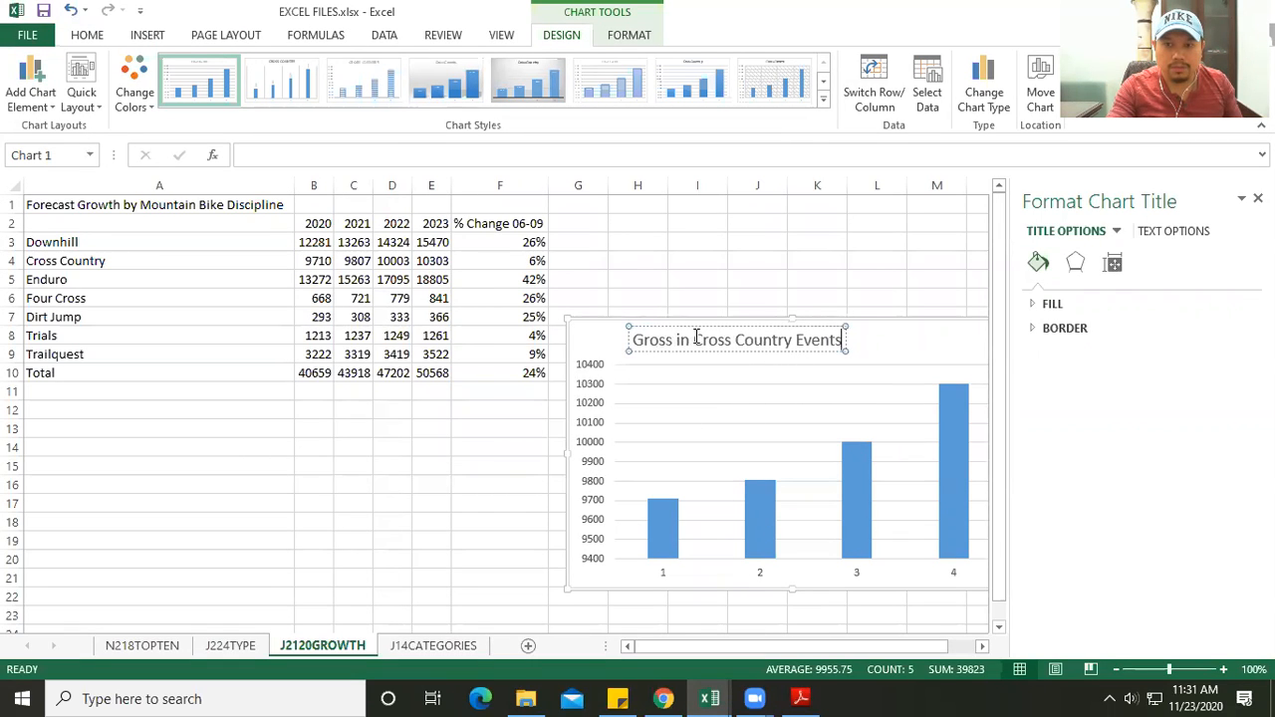
click(1258, 198)
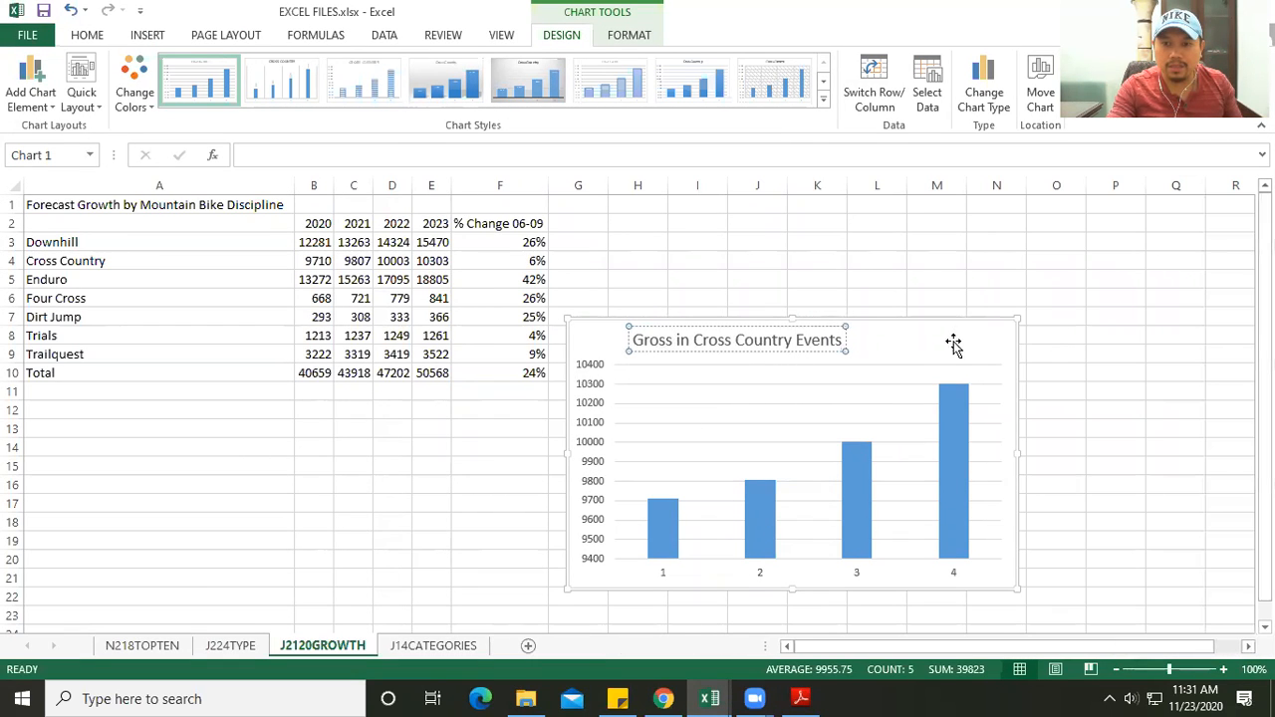
click(953, 344)
- Set the chart's horizontal axis labels to the year headers in B2:E2 and apply the data source changes
click(760, 576)
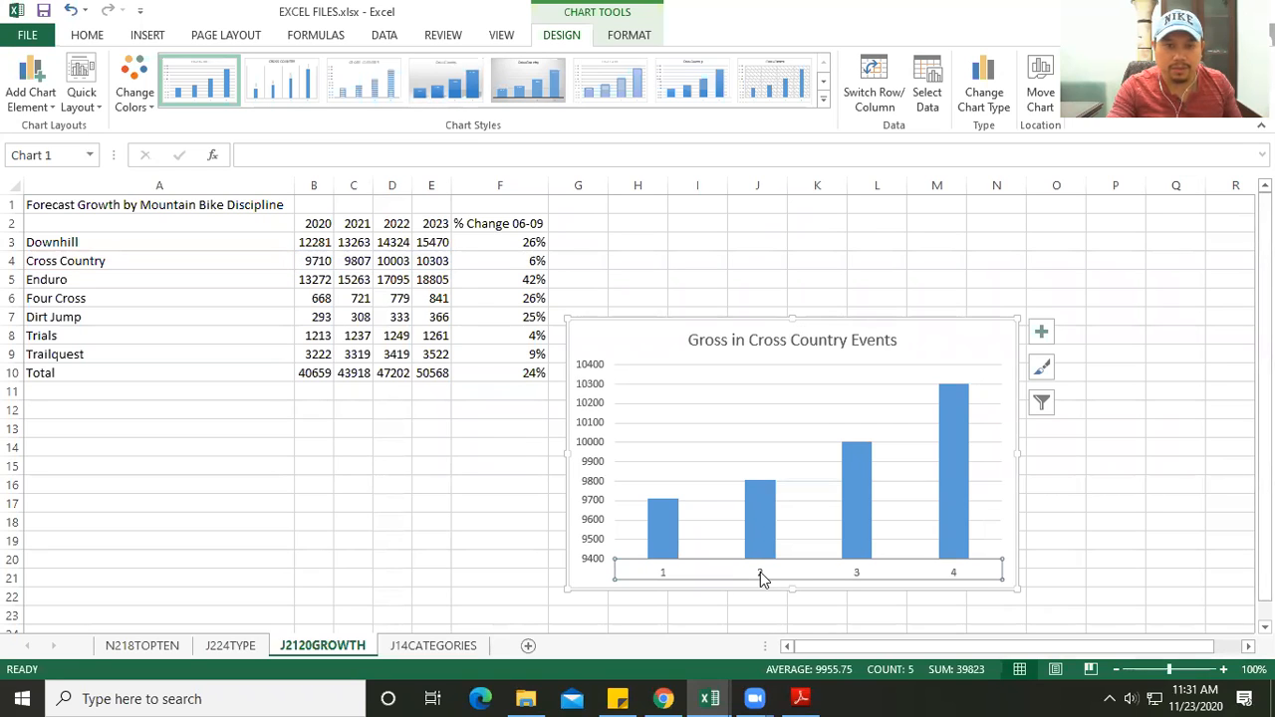
right_click(760, 576)
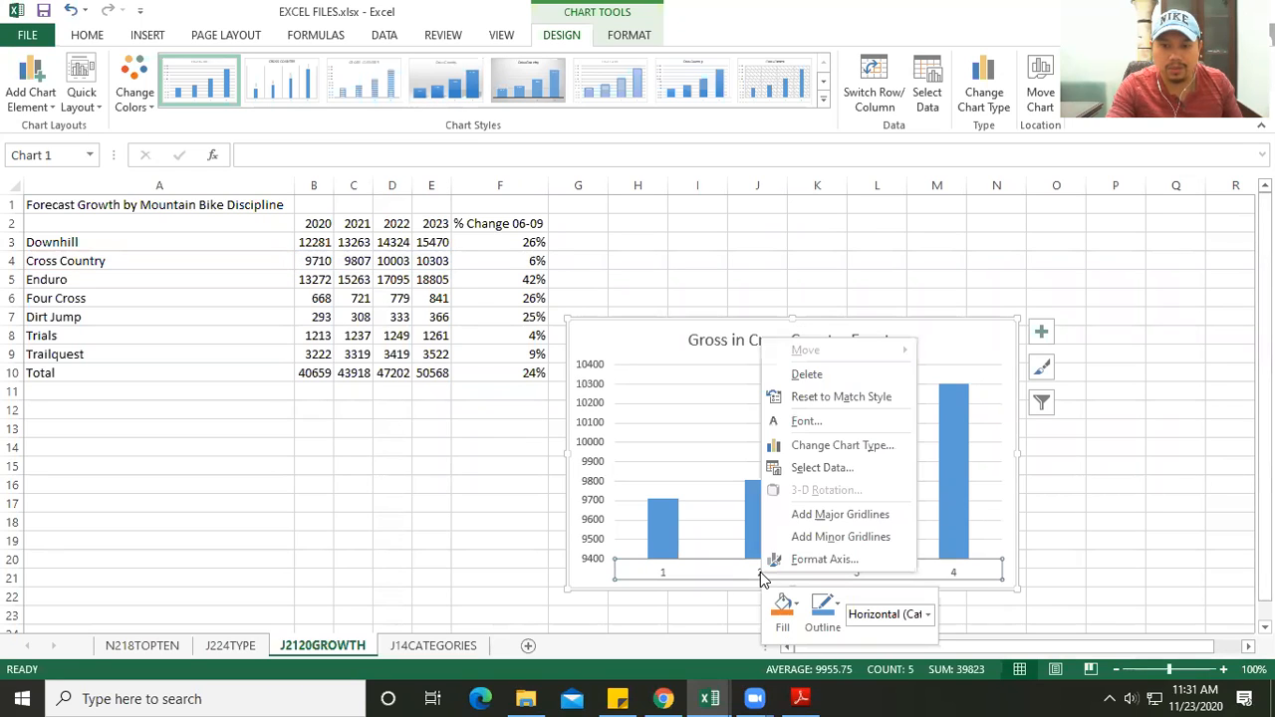
click(816, 469)
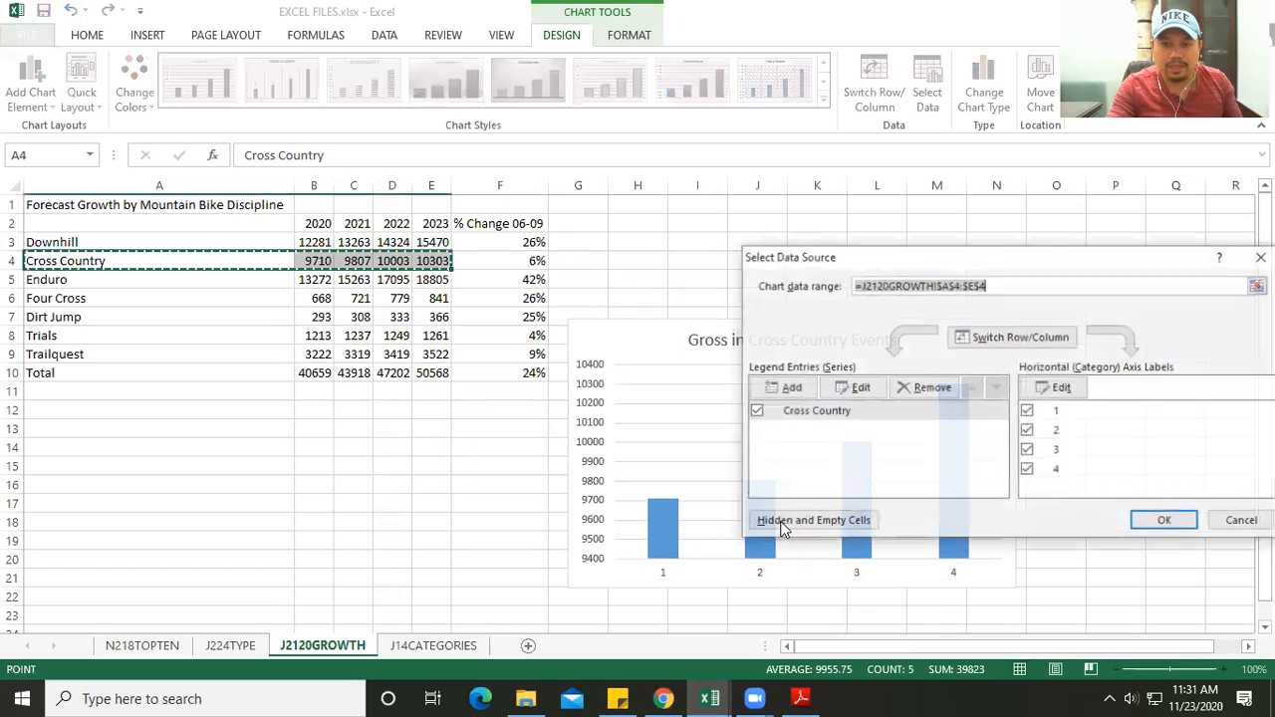
click(1081, 389)
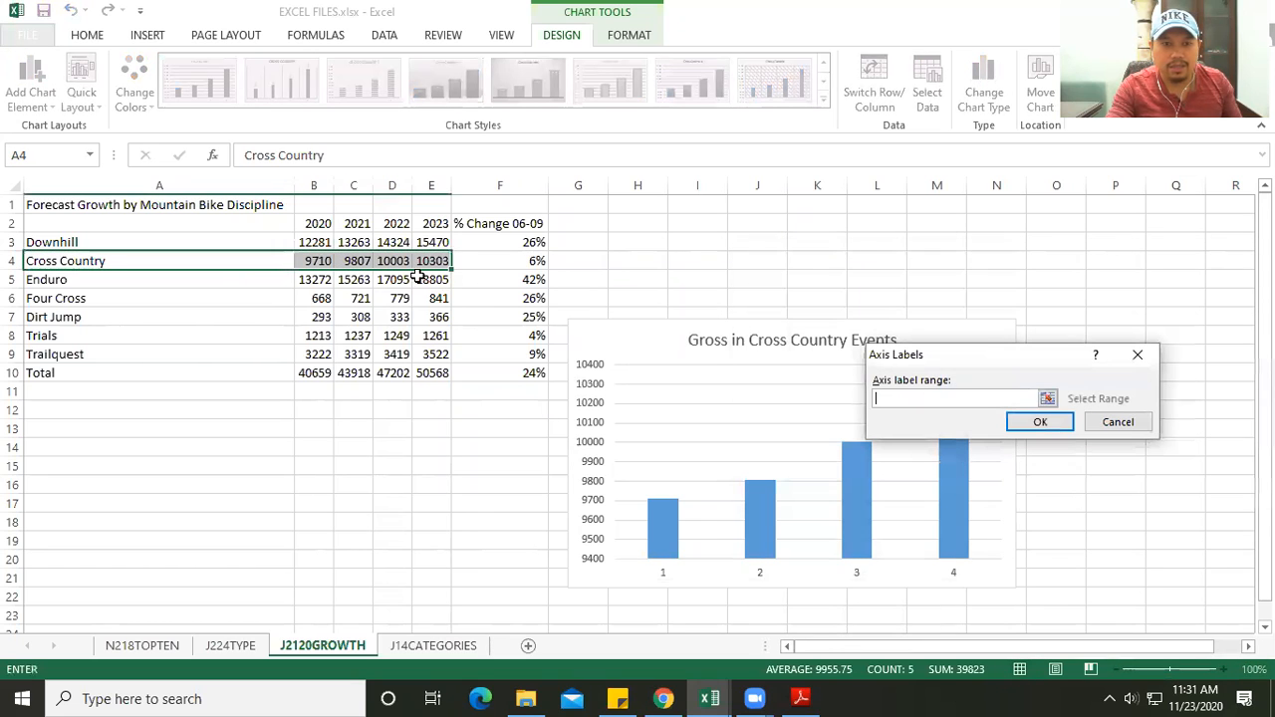
drag(302, 221, 434, 223)
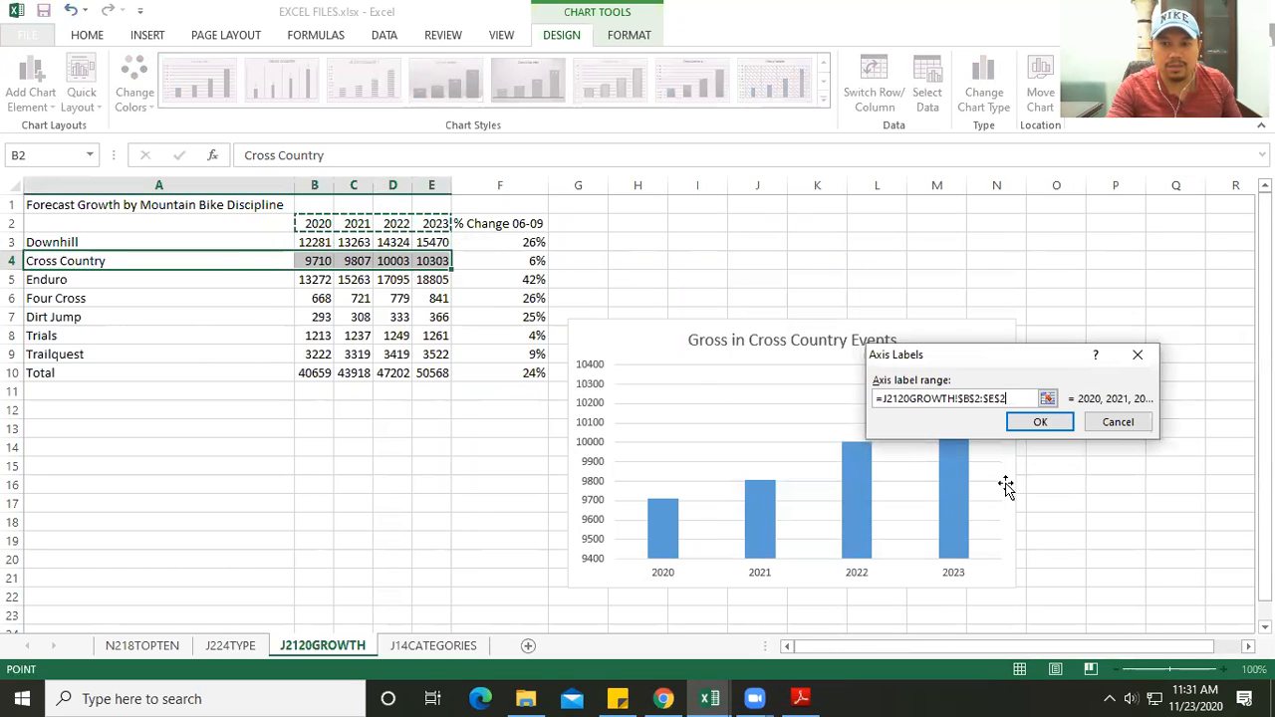
click(1026, 428)
click(1165, 522)
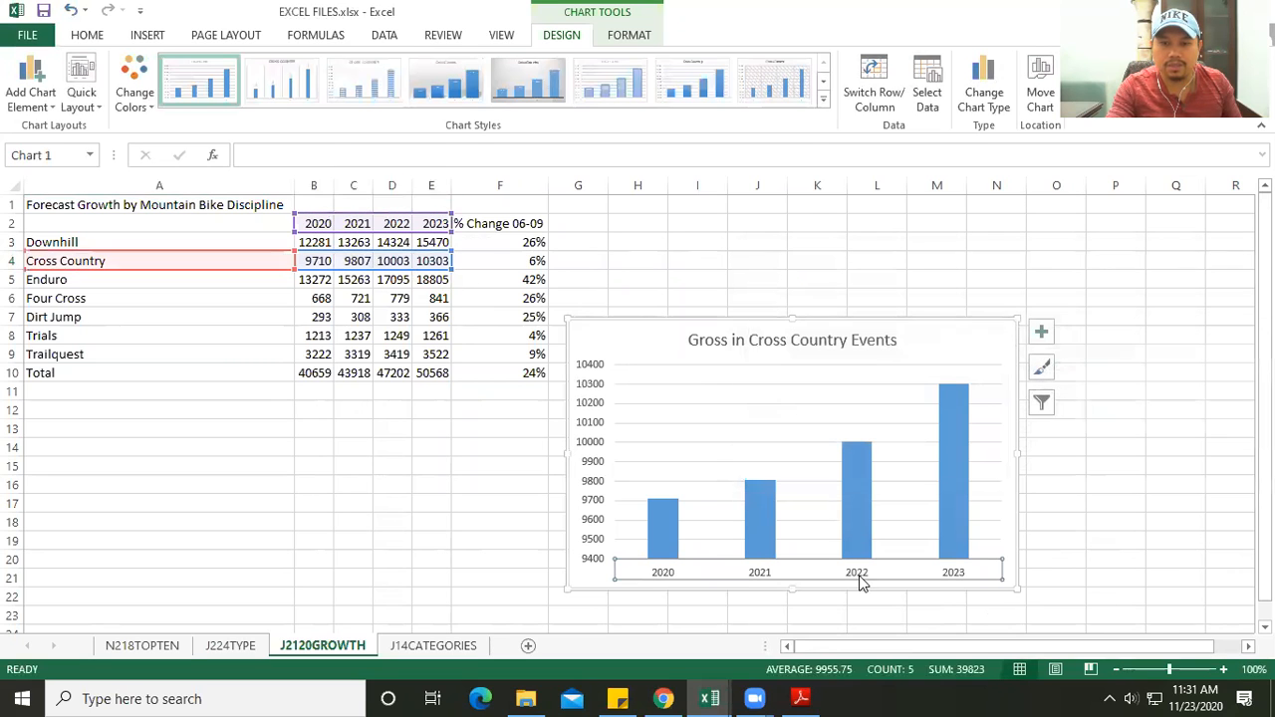
- Move the Cross Country chart up beside the data table and deselect it
click(413, 462)
drag(629, 332, 651, 260)
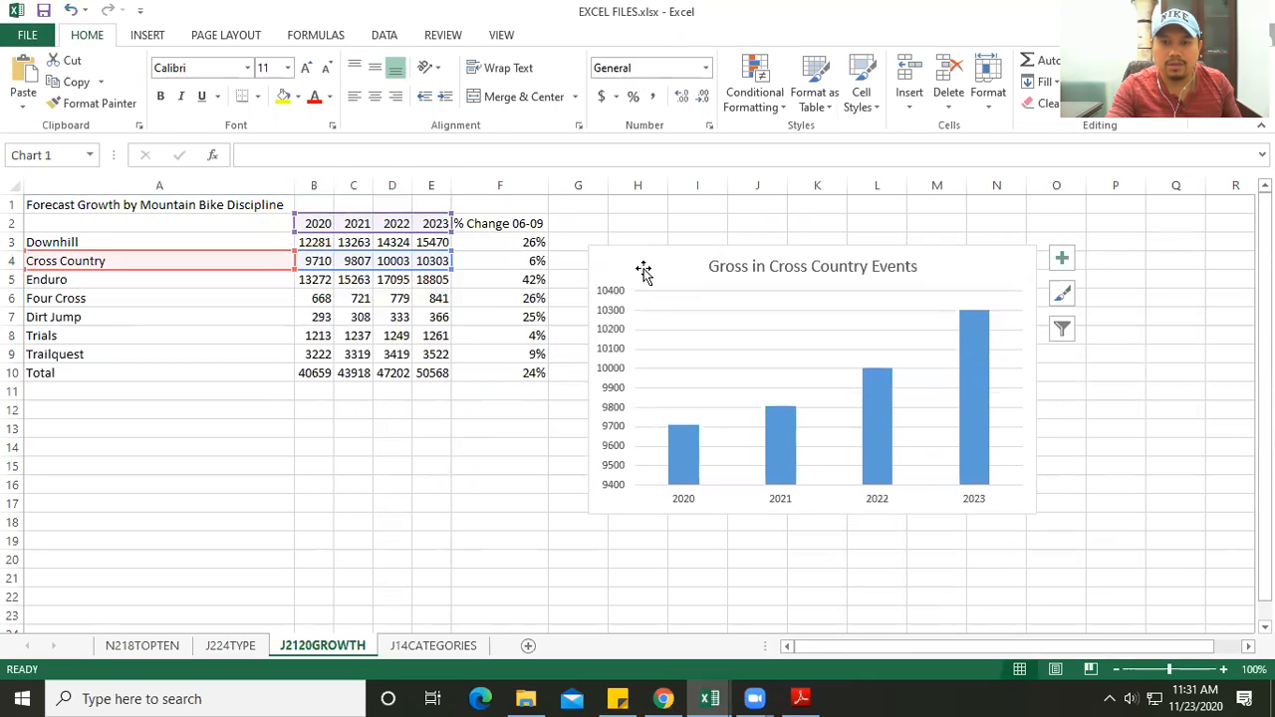
click(857, 595)
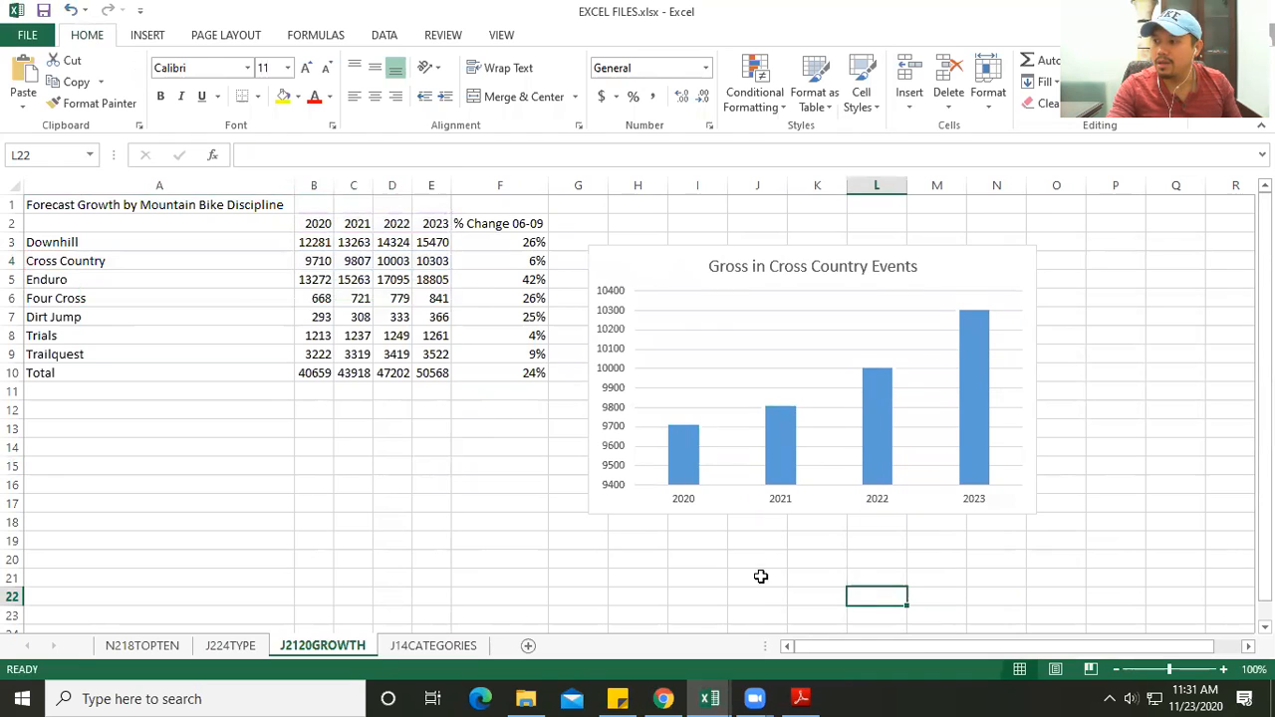
- Read task #4 in the PDF and open the J14CATEGORIES sheet in Excel
key(alt+Tab)
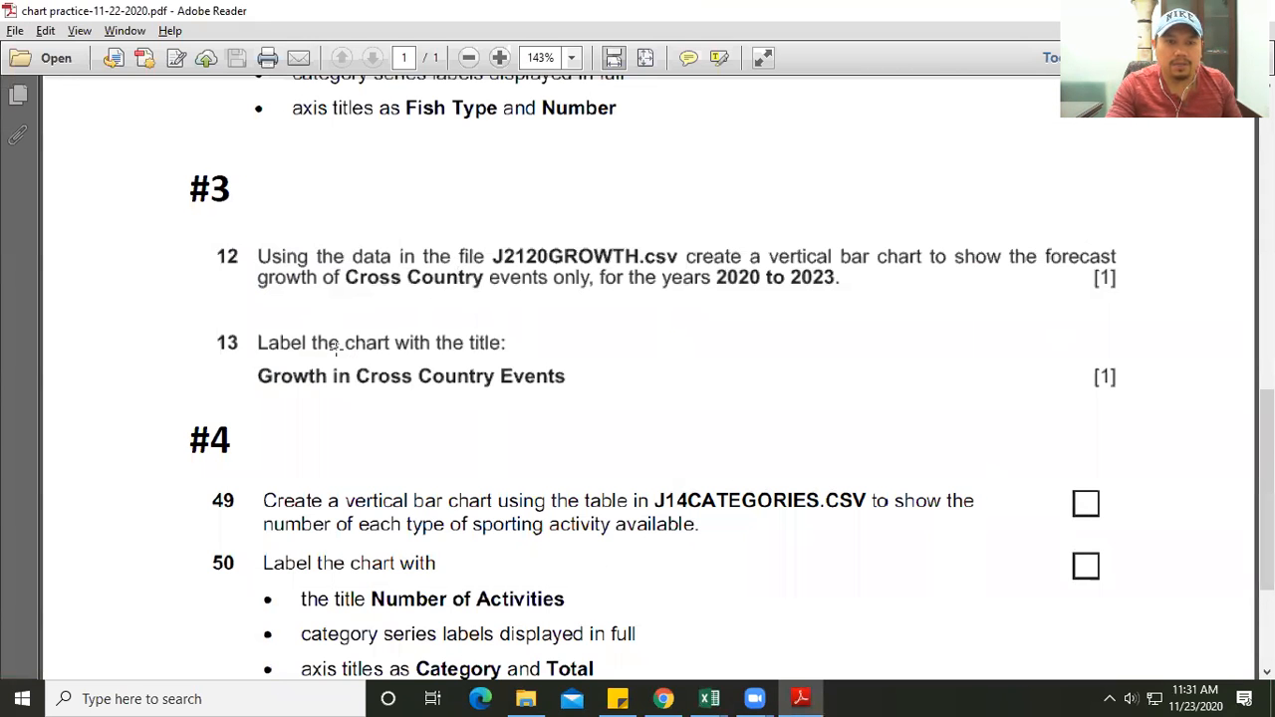
scroll(336, 347, down, 3)
scroll(337, 346, down, 1)
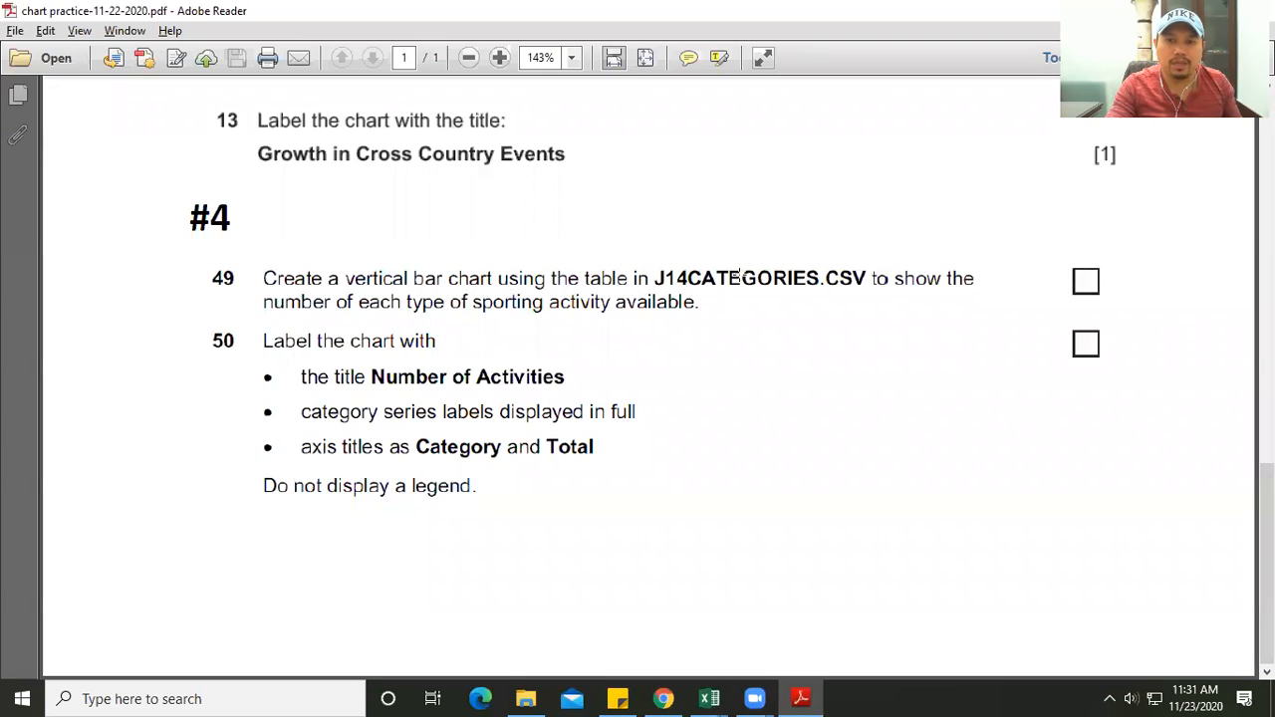
mouse_move(710, 699)
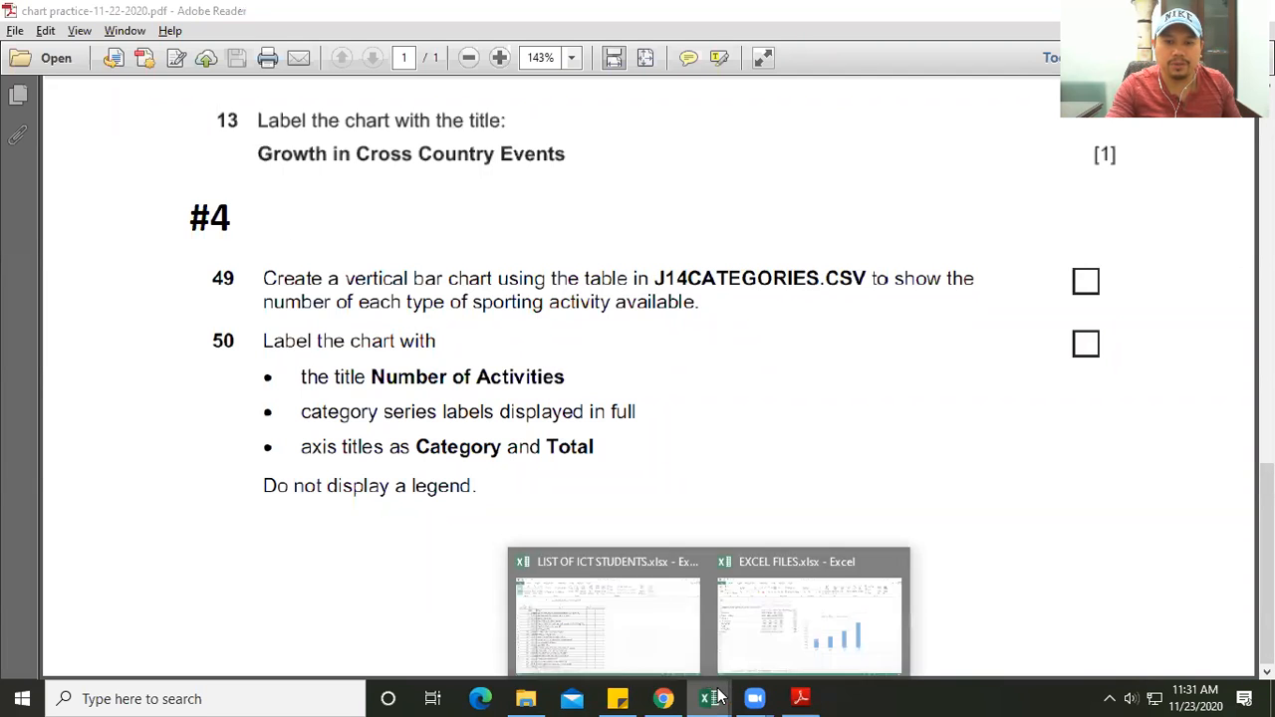
click(760, 616)
click(434, 645)
scroll(421, 538, up, 4)
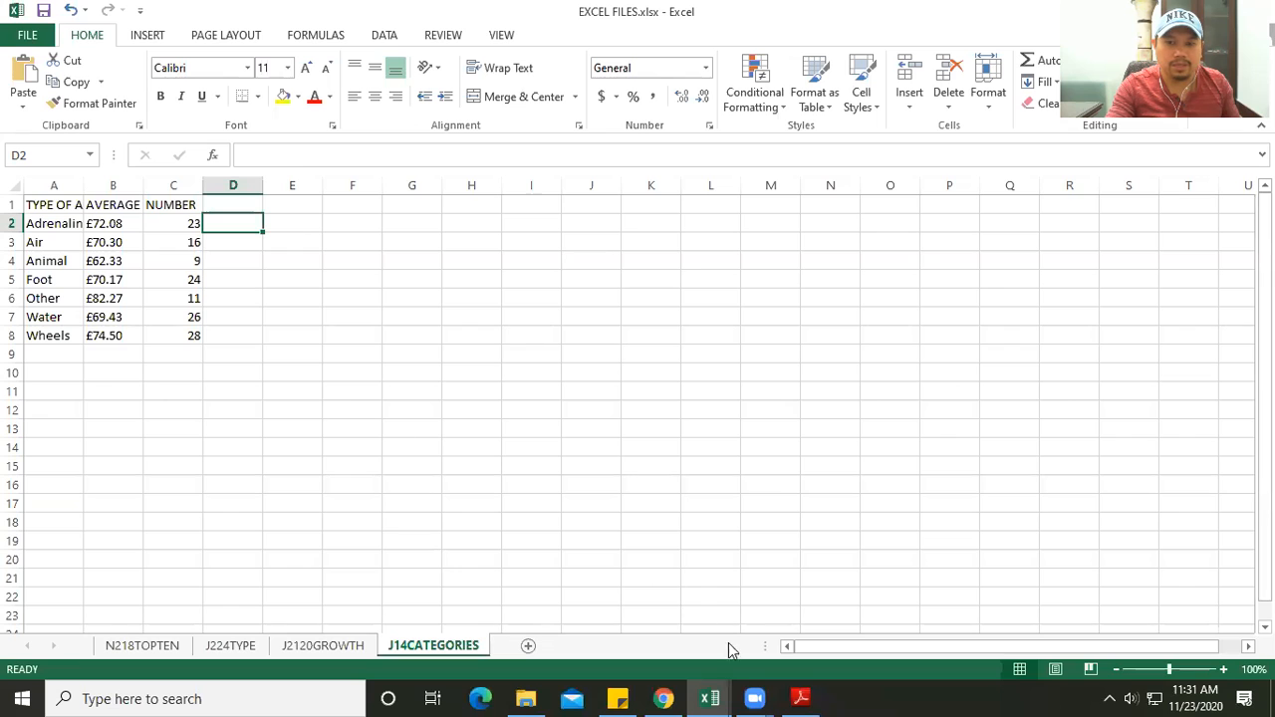
click(800, 699)
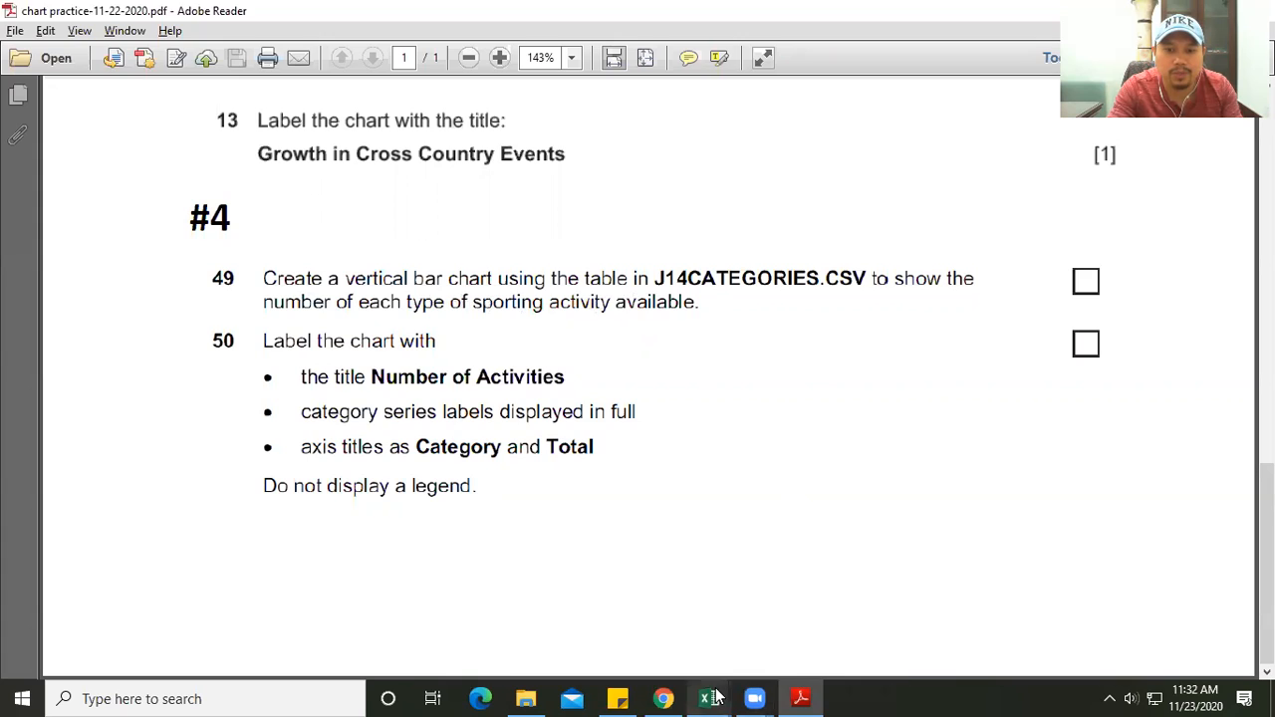
mouse_move(709, 698)
click(739, 622)
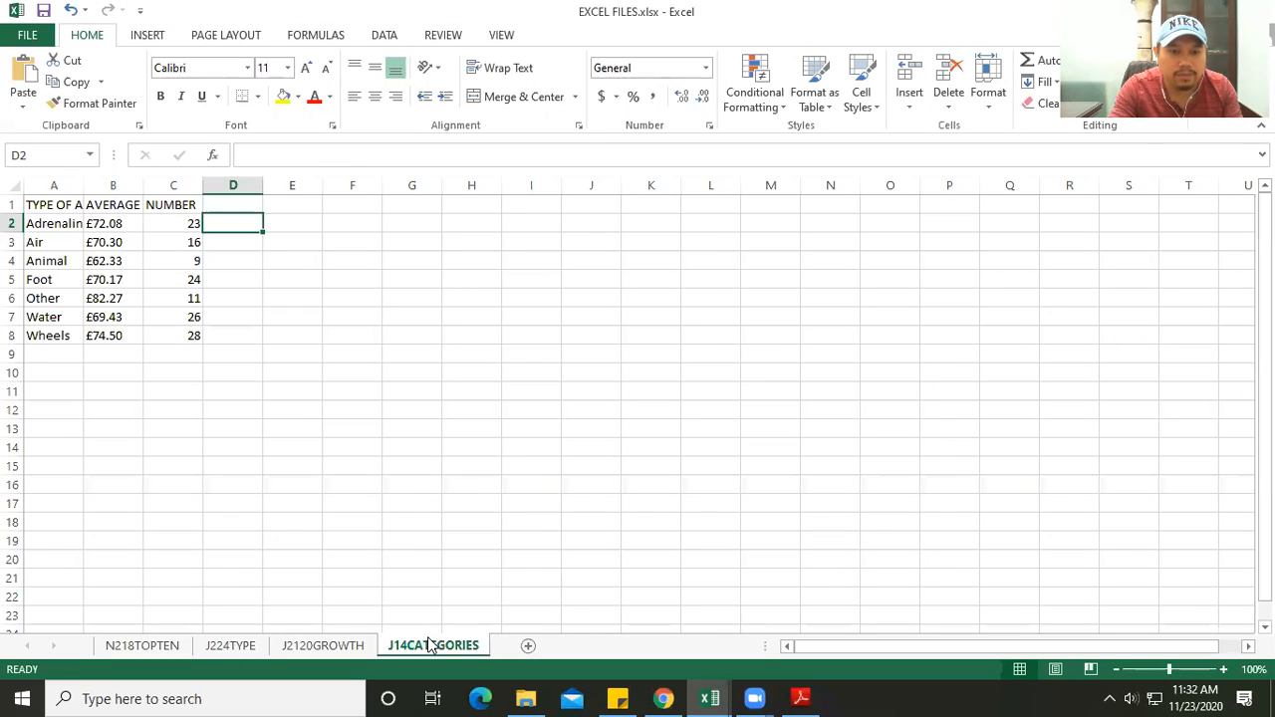
- AutoFit all column widths on the J14CATEGORIES sheet so the activity table's headers show in full
click(397, 504)
click(11, 184)
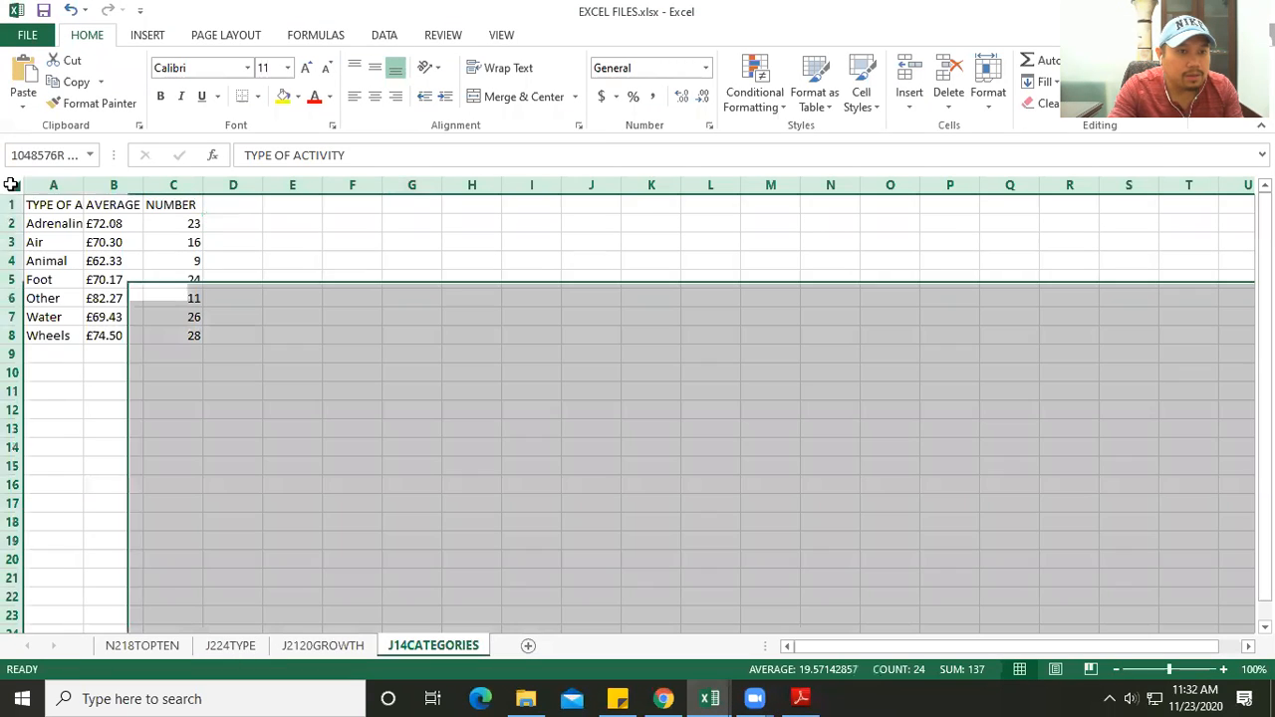
double_click(84, 185)
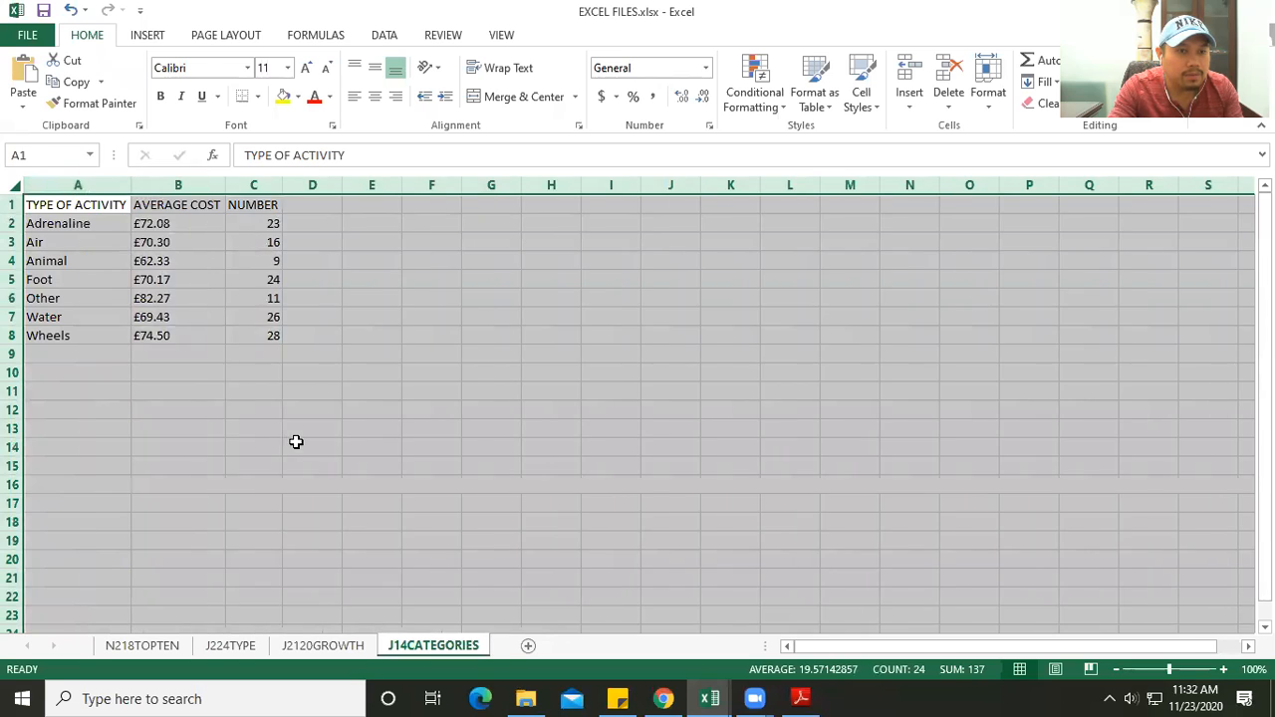
click(296, 441)
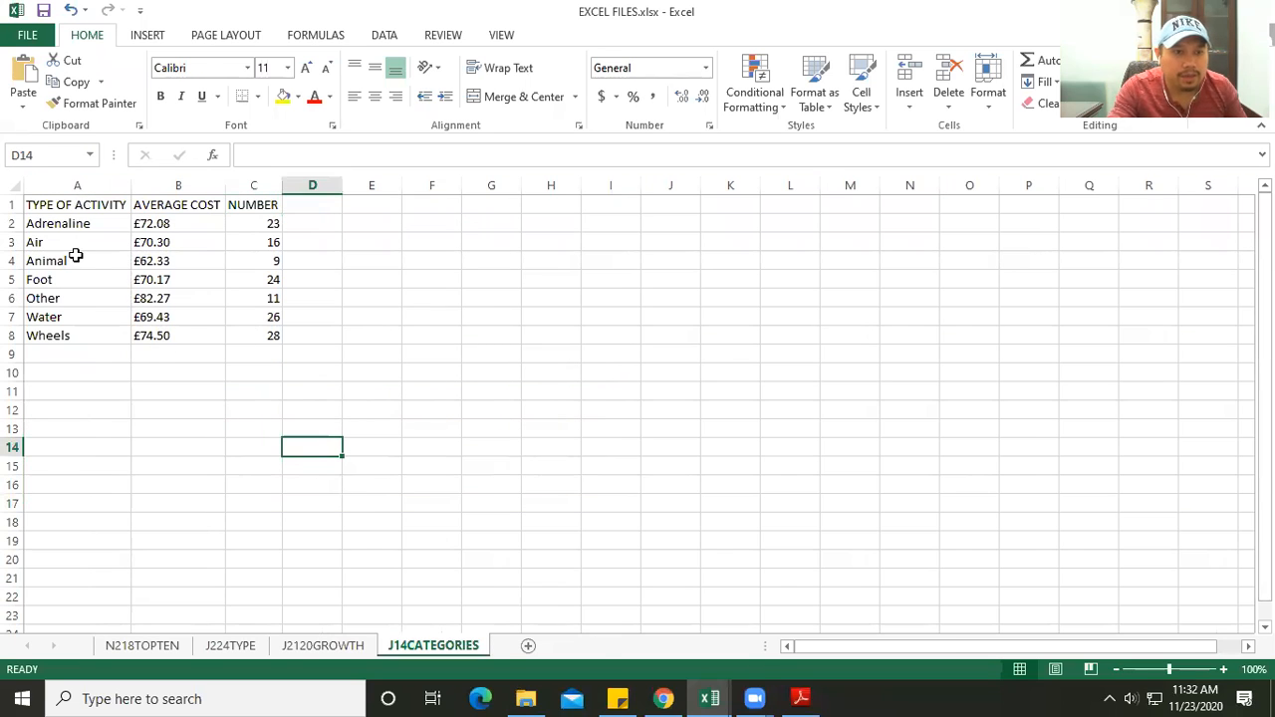
- Compare the TYPE OF ACTIVITY, AVERAGE COST and NUMBER columns with task #4 in the PDF to determine which data the chart needs
drag(77, 221, 86, 359)
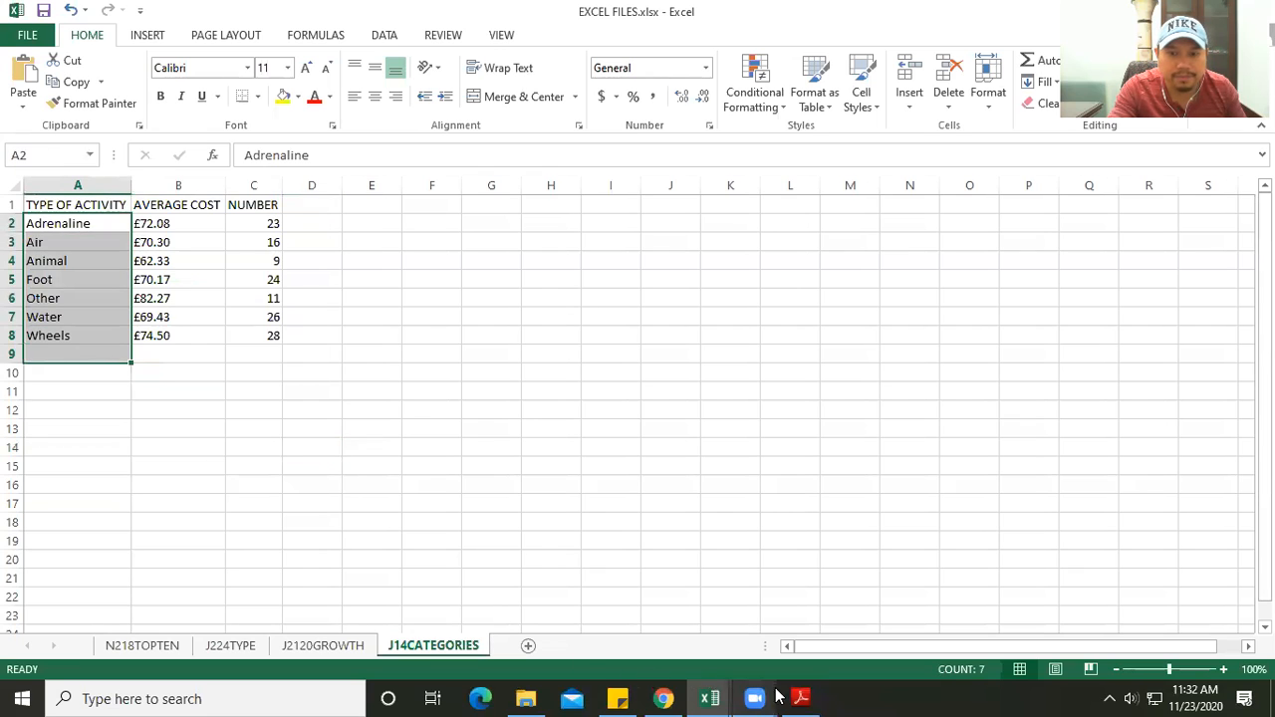
click(801, 697)
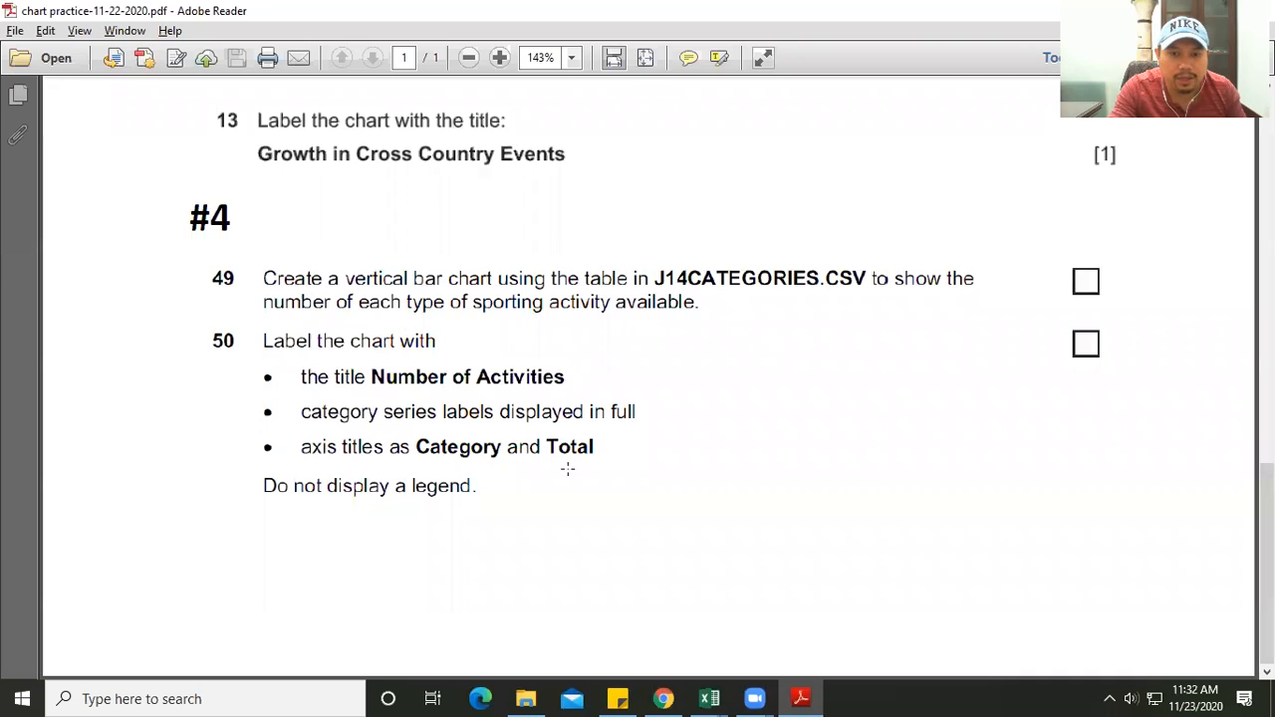
drag(256, 285, 674, 323)
mouse_move(709, 698)
click(775, 639)
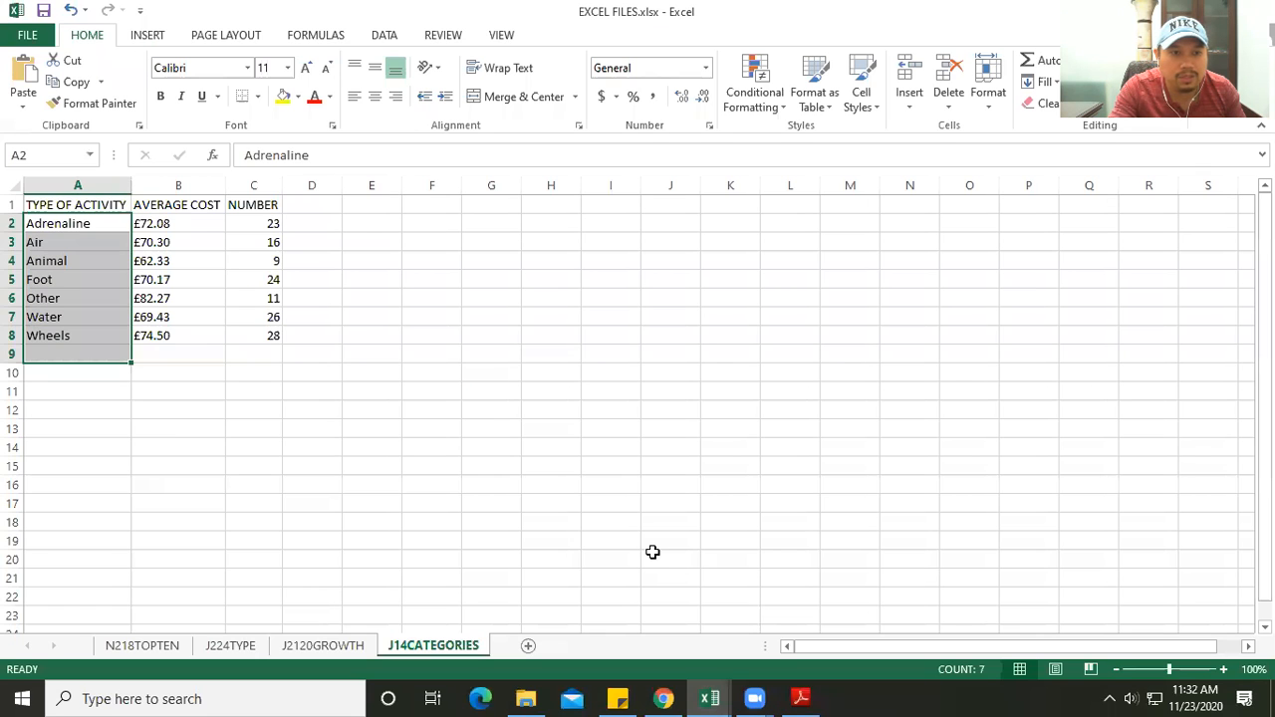
click(651, 552)
drag(255, 221, 274, 339)
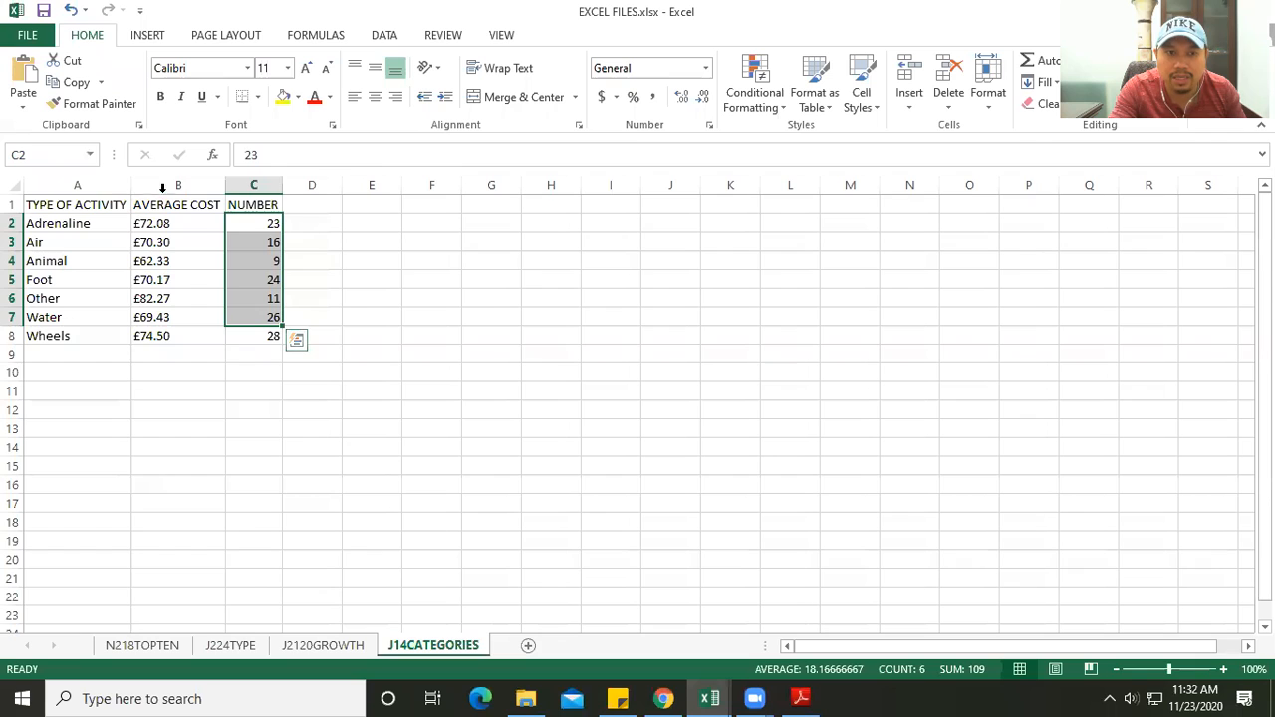
click(164, 185)
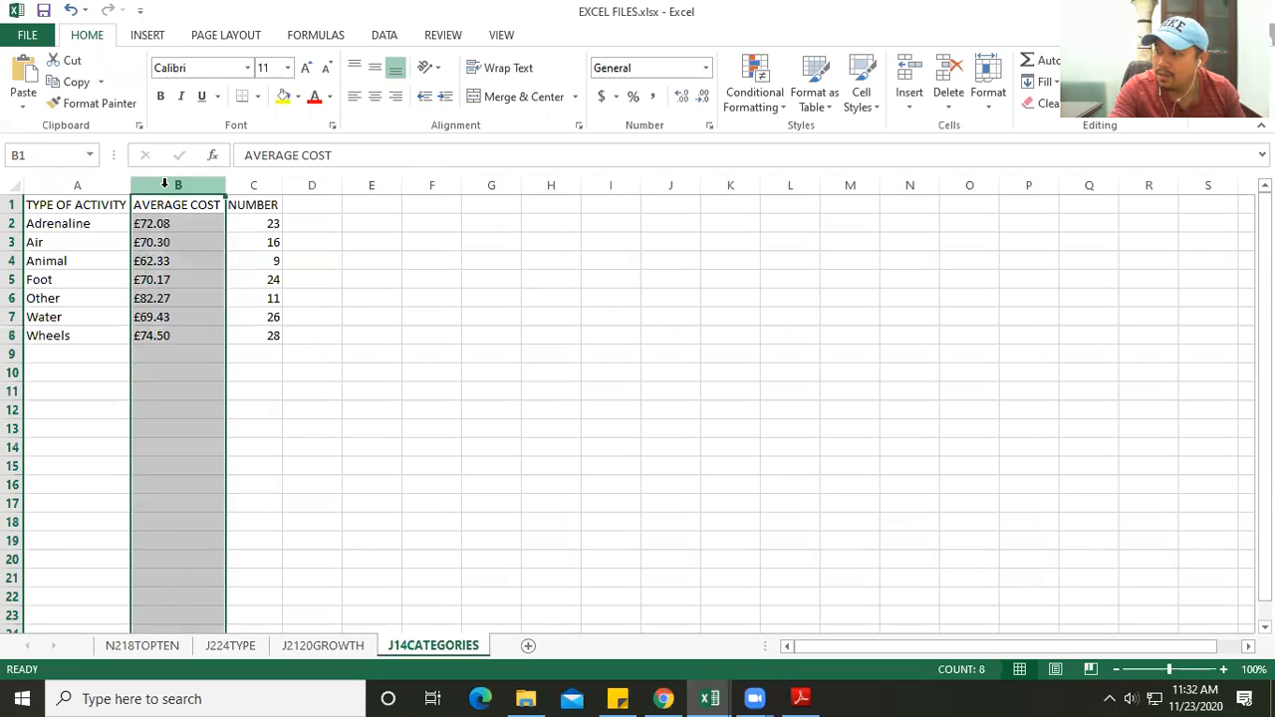
drag(249, 223, 227, 327)
click(162, 205)
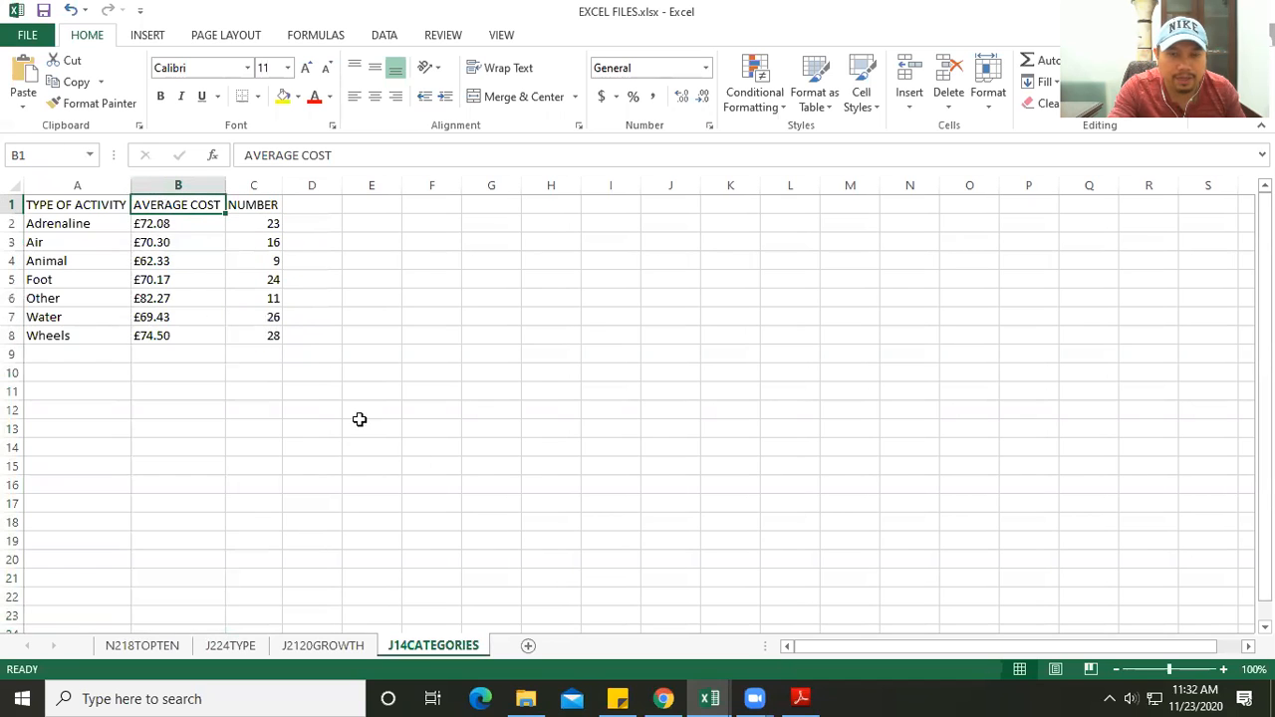
click(287, 390)
drag(63, 205, 70, 336)
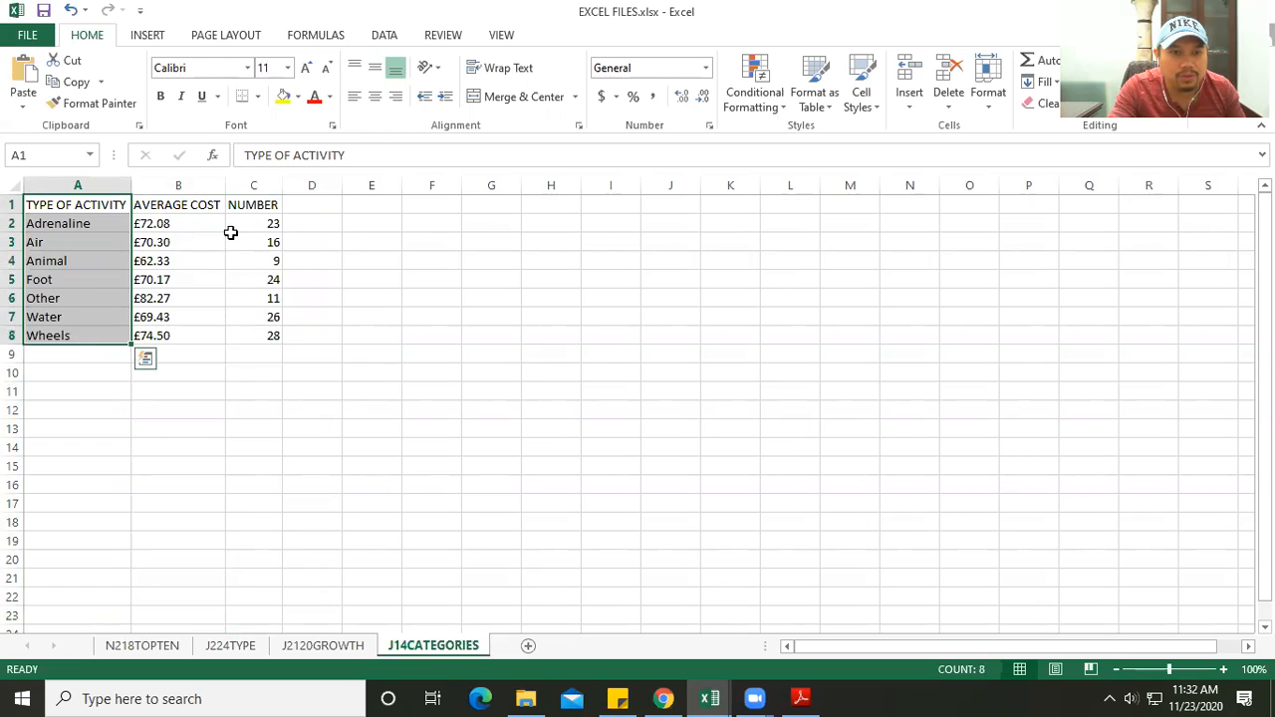
drag(250, 205, 256, 333)
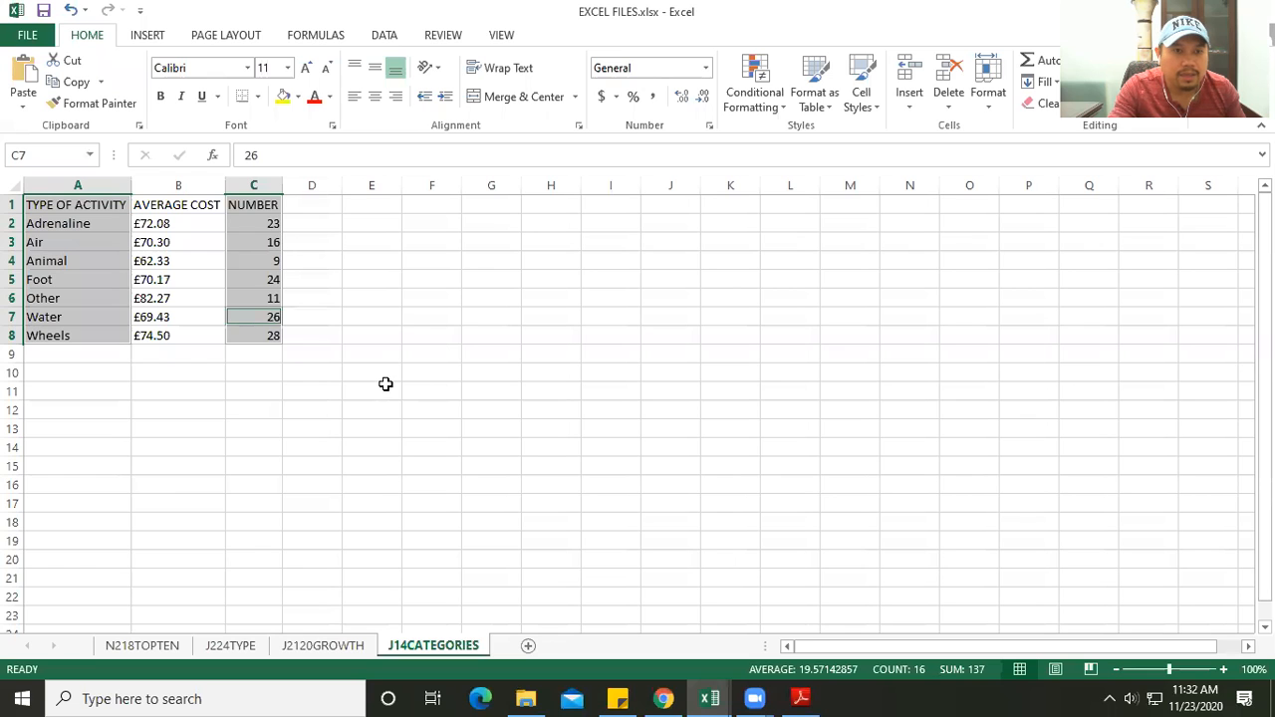
click(147, 37)
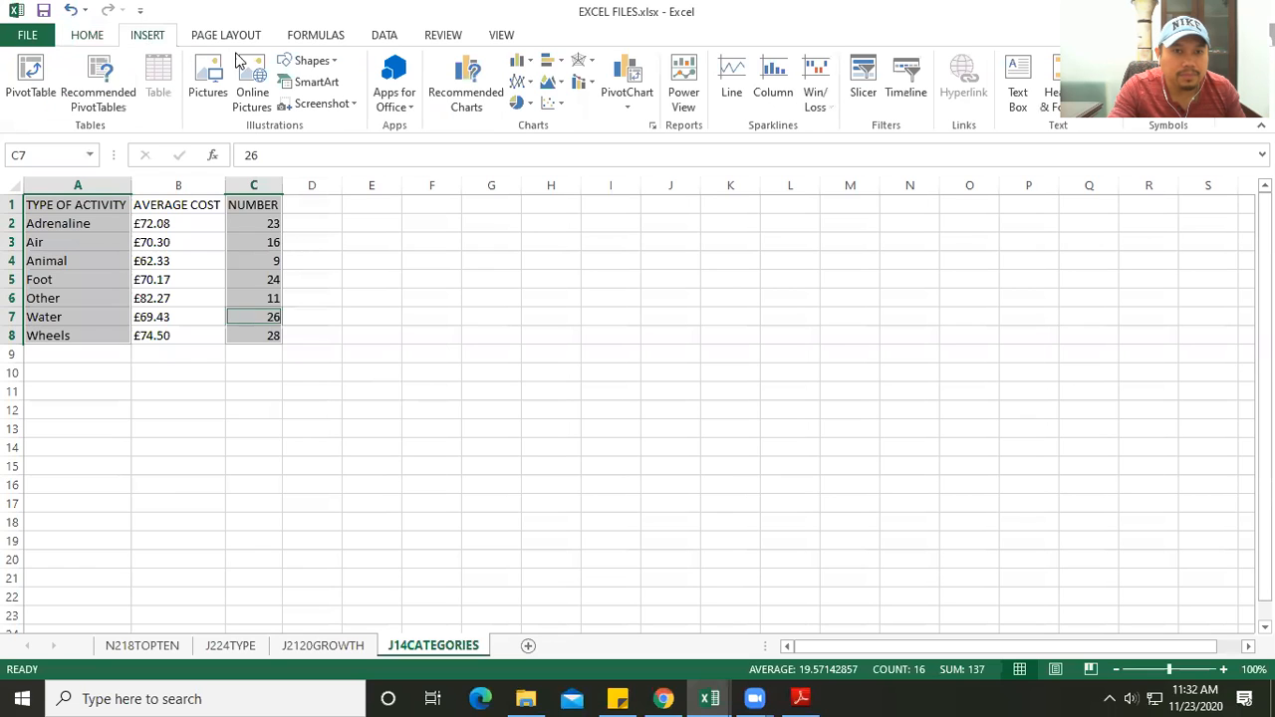
click(520, 63)
click(529, 127)
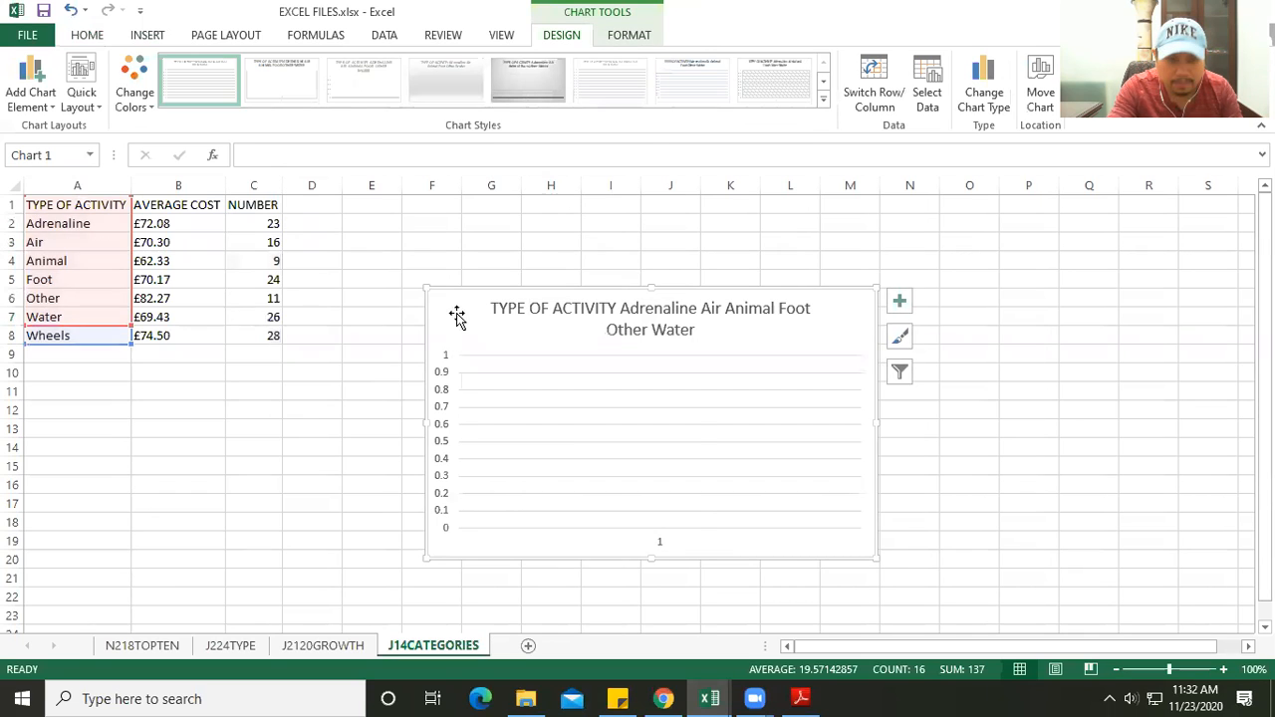
key(Delete)
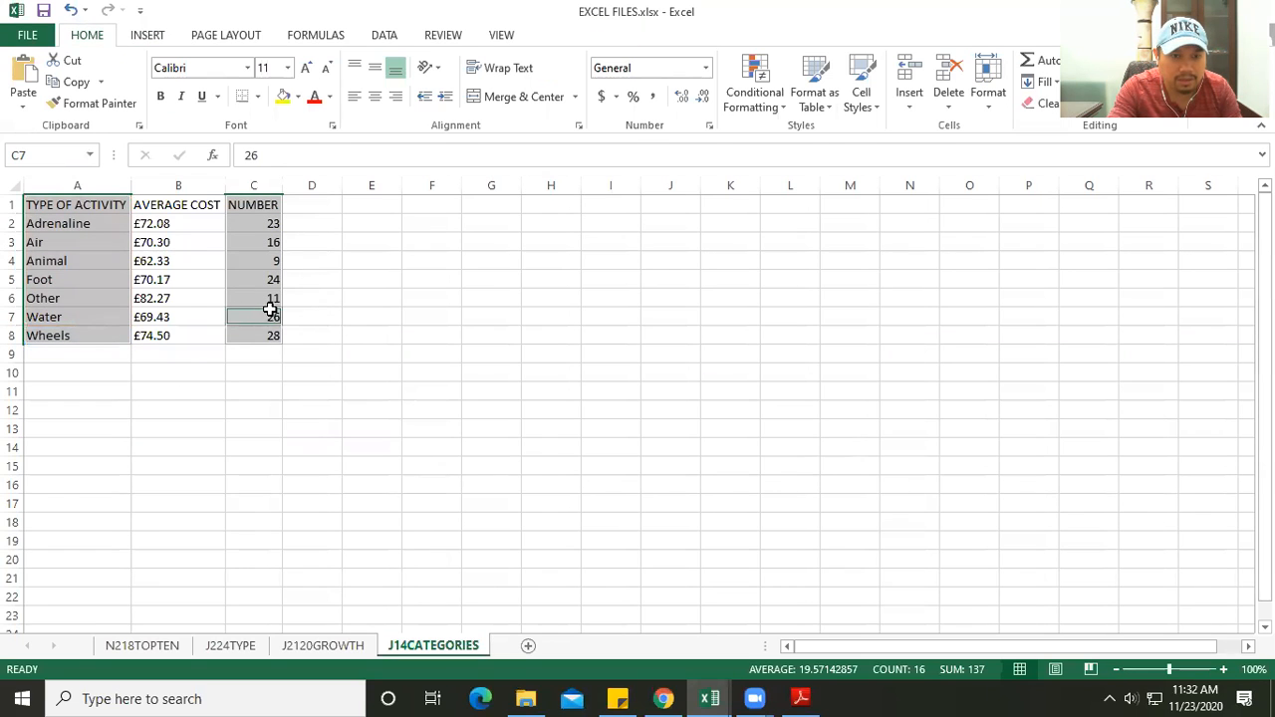
click(449, 318)
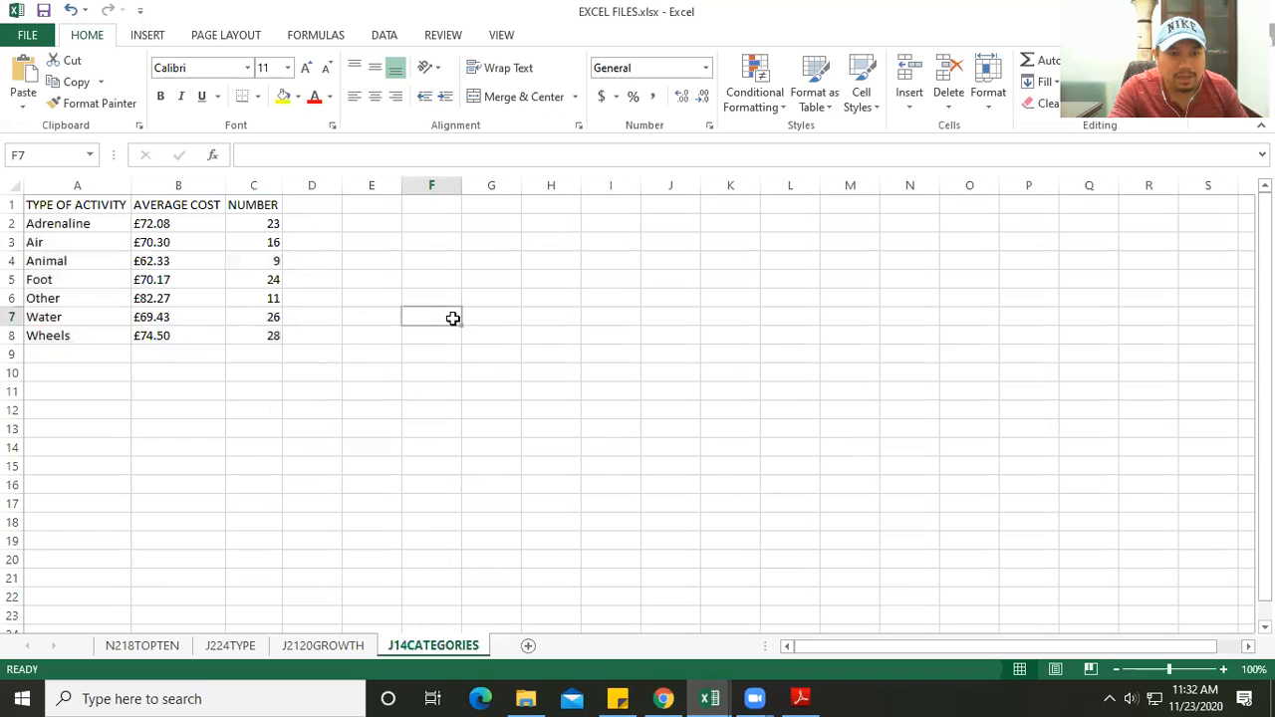
- Insert a 2-D clustered column chart from the TYPE OF ACTIVITY and NUMBER columns and move it clear of the data table
click(86, 204)
drag(89, 225, 86, 330)
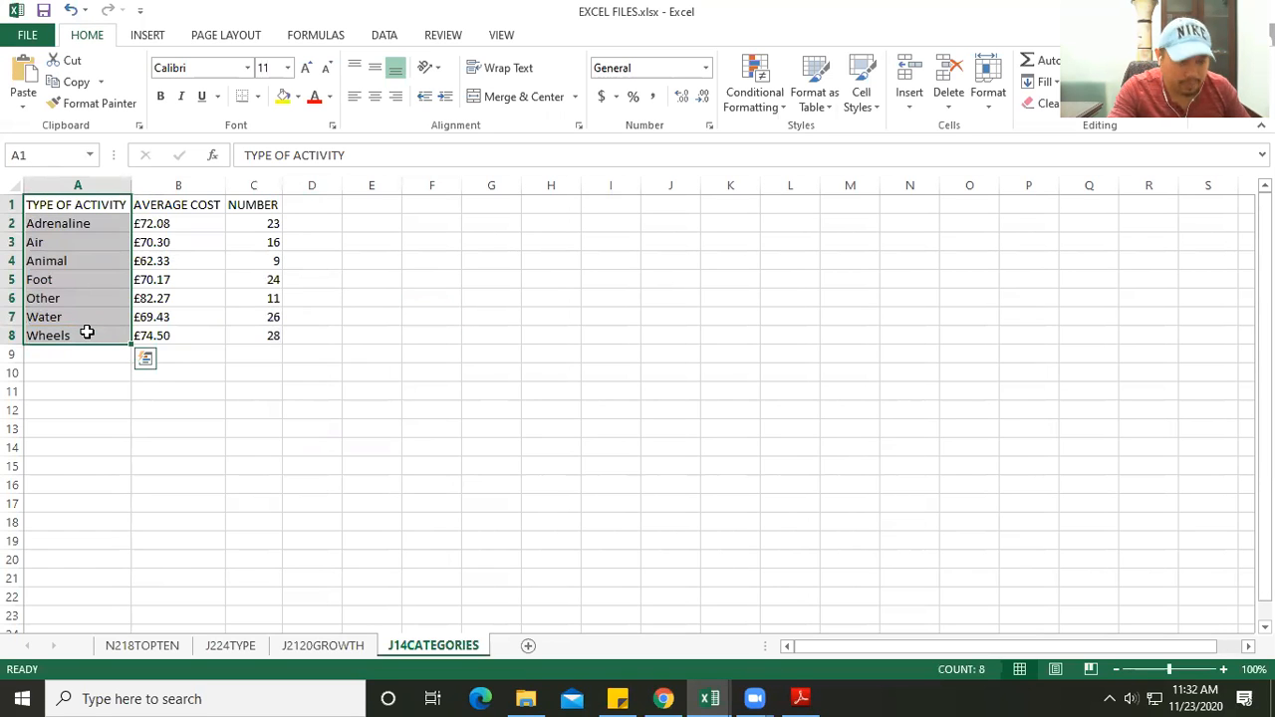
drag(249, 206, 250, 330)
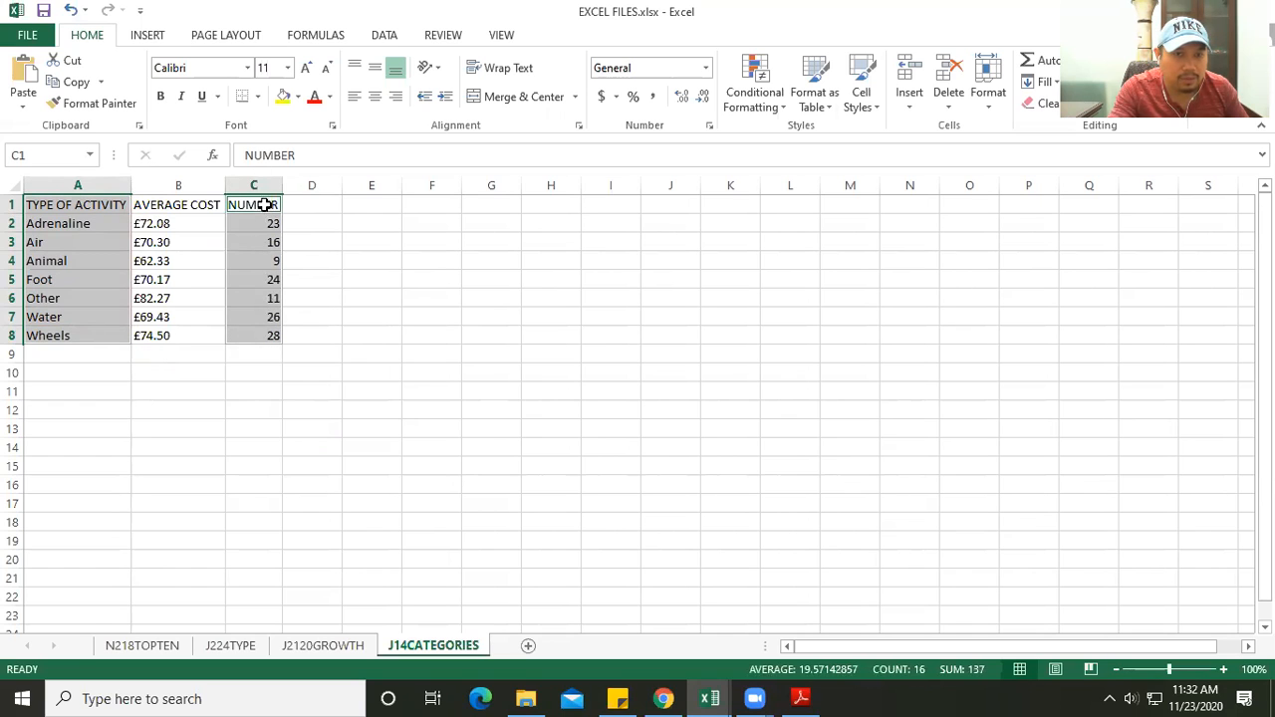
click(147, 35)
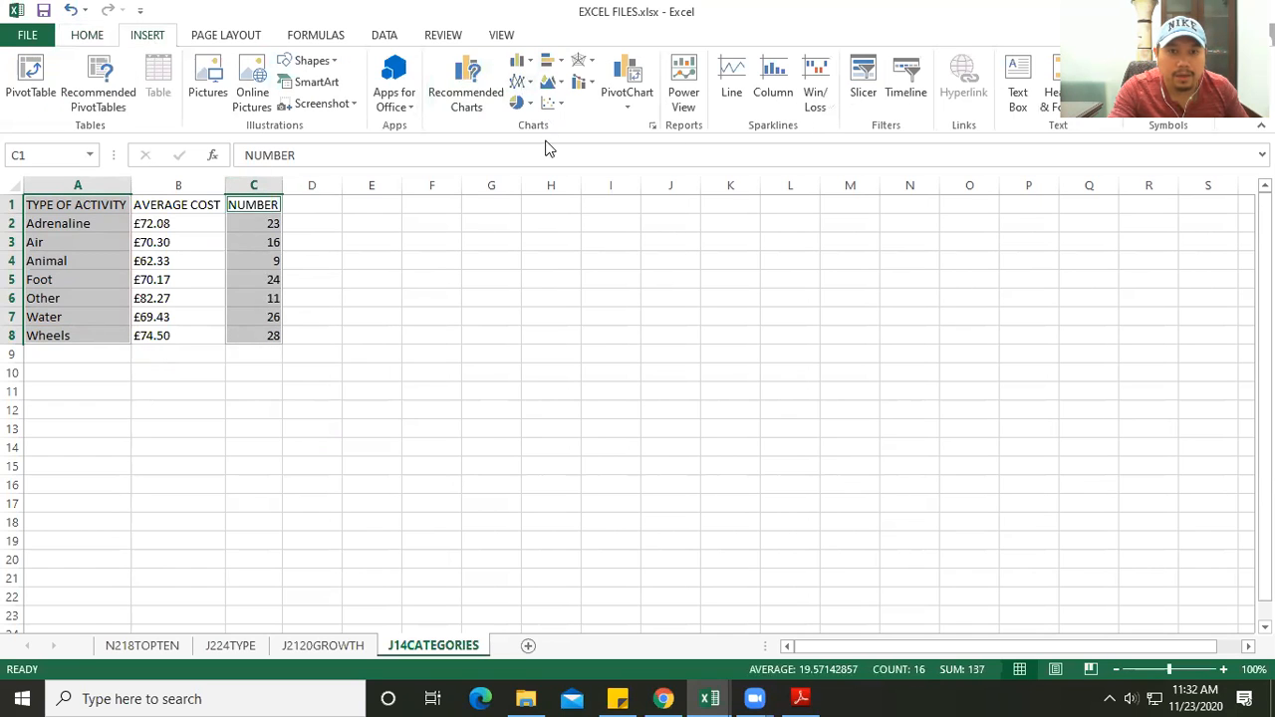
click(520, 62)
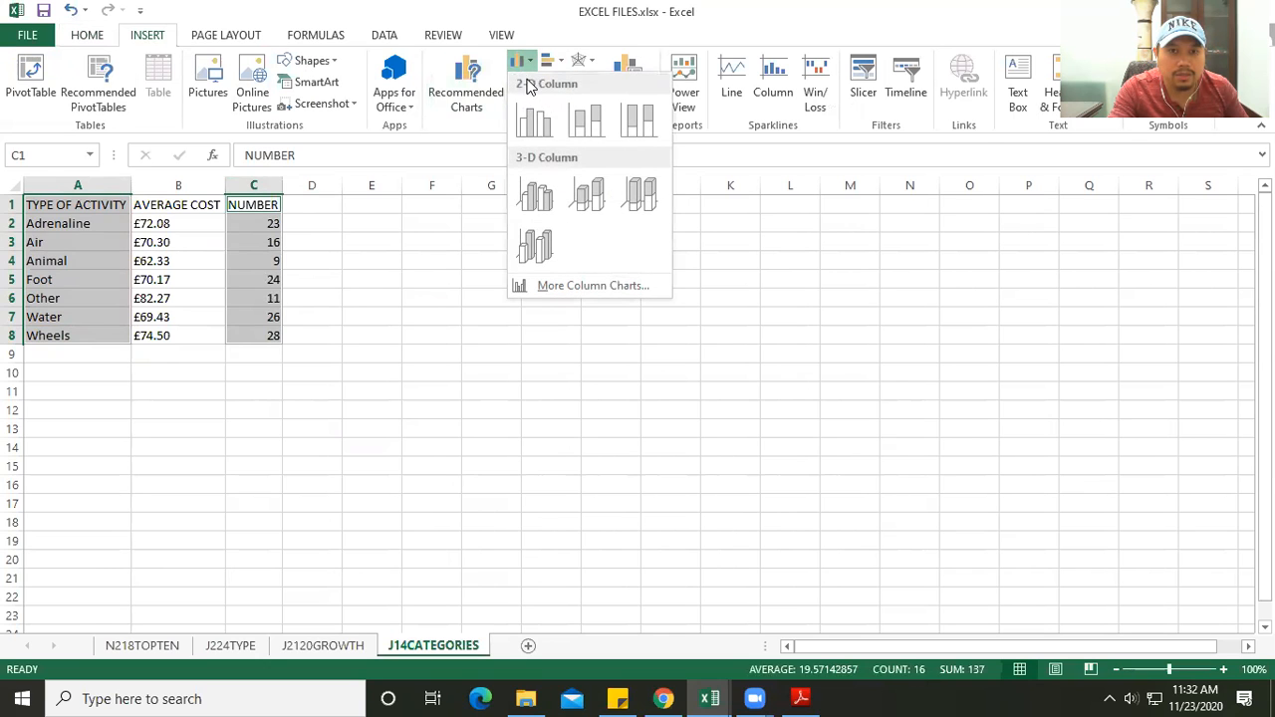
click(534, 119)
drag(521, 305, 580, 279)
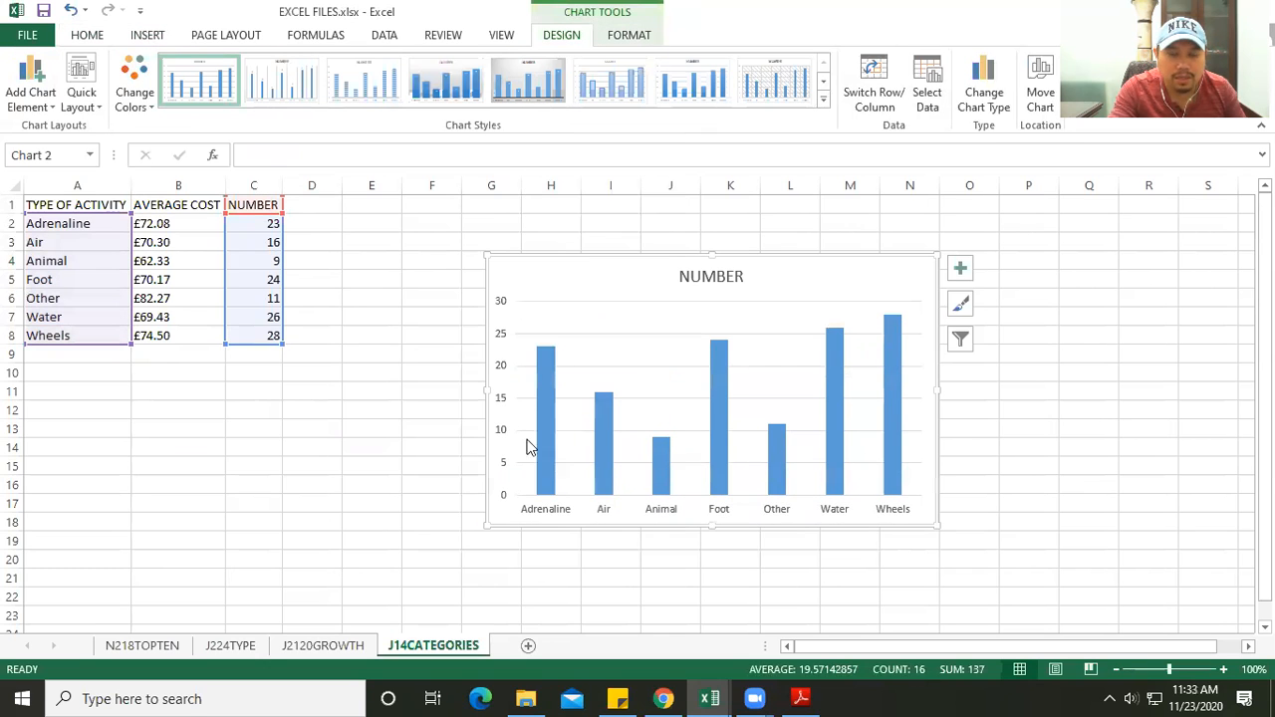
- Change the chart title to "Number of Activities" as task #4 in the PDF requires
key(alt+Tab)
key(alt+Tab)
click(684, 273)
double_click(684, 276)
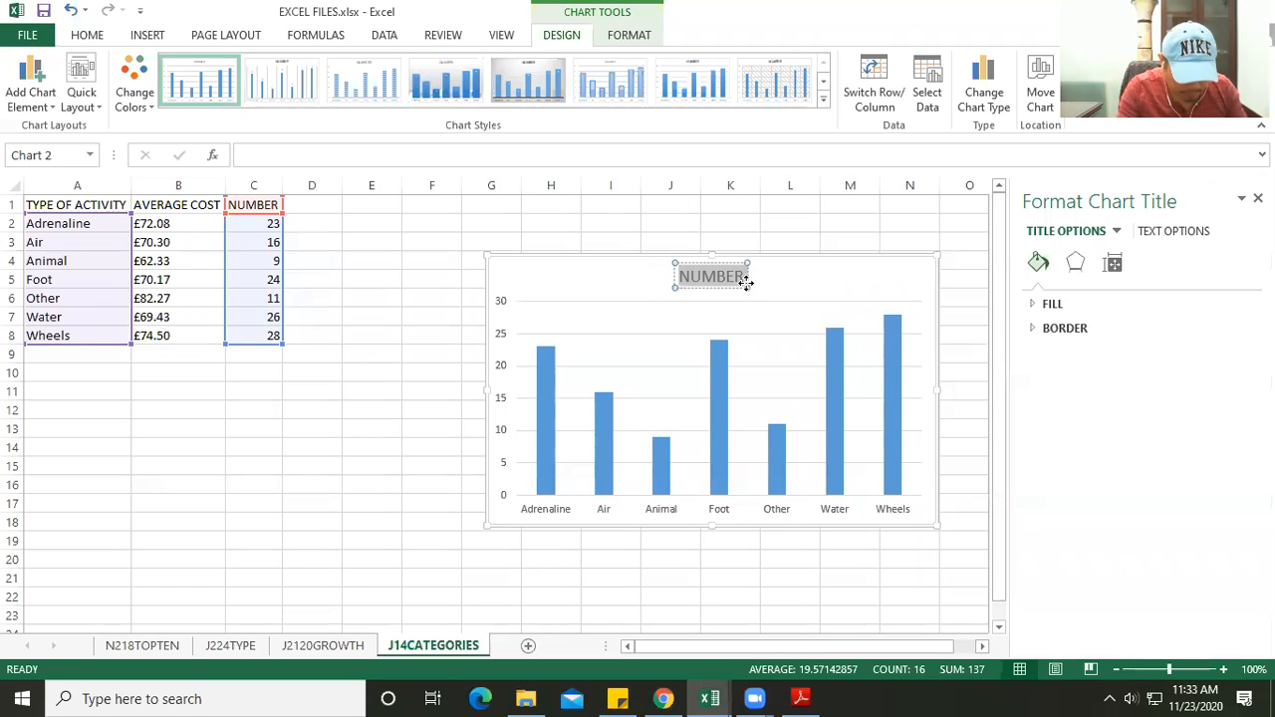
text(Number)
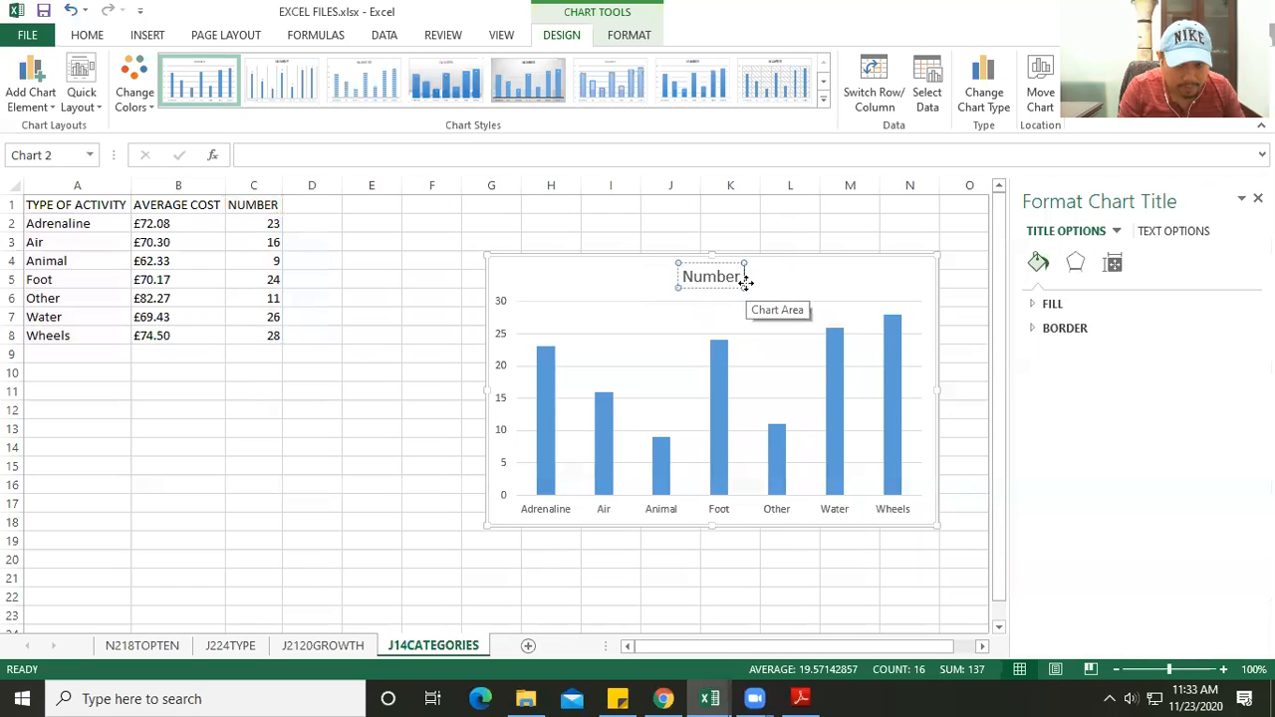
text( of Act)
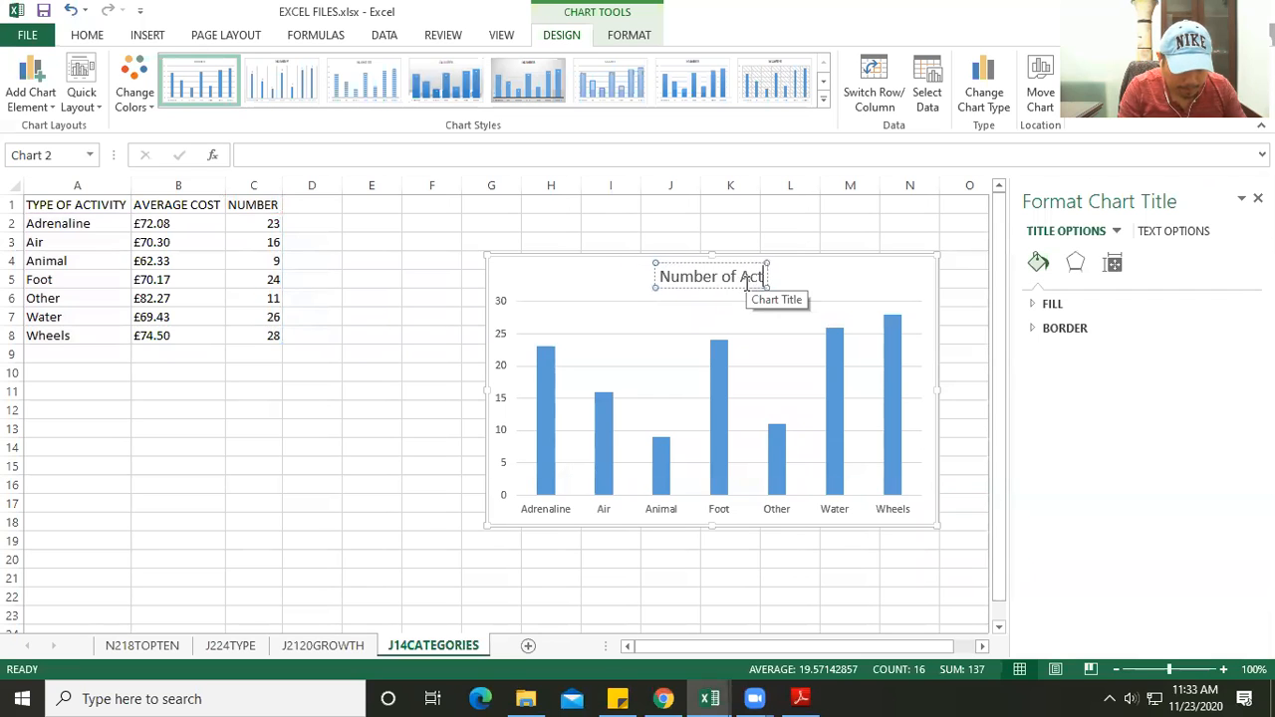
text(ivities)
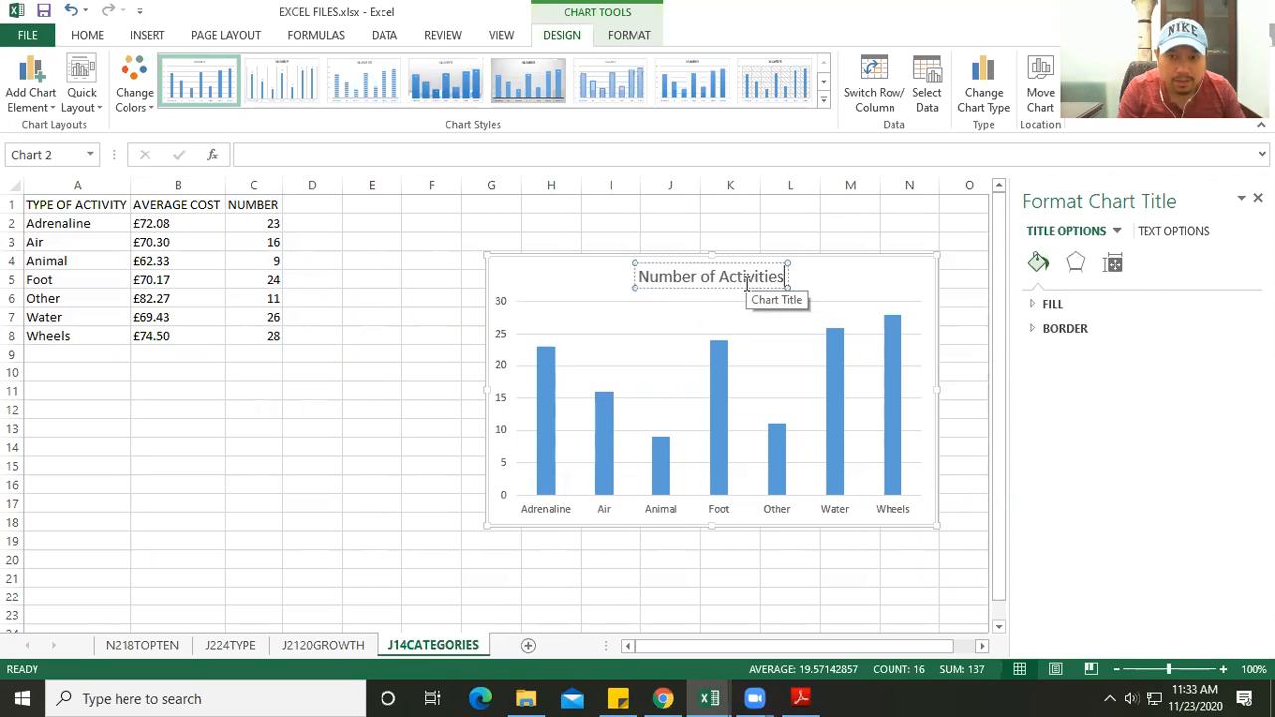
- Following the label requirements of task #4 in the PDF, add axis titles to the chart and set the vertical one to "Total"
key(alt+Tab)
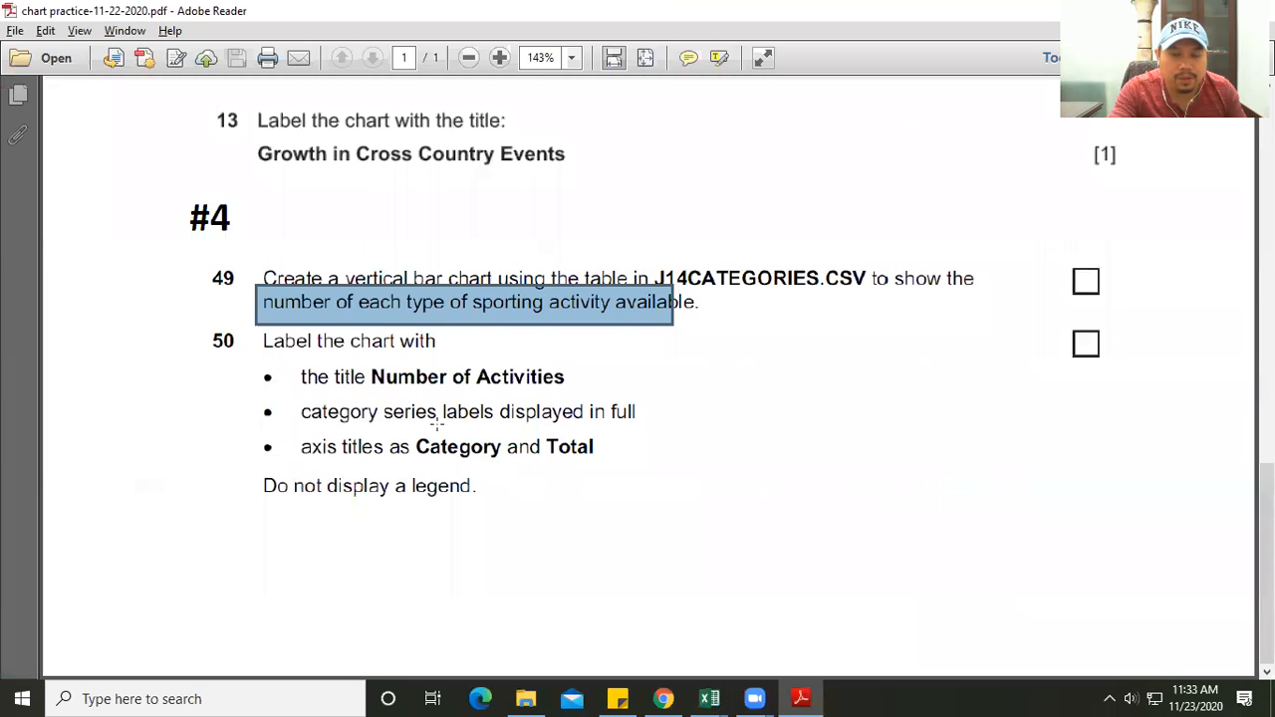
key(alt+Tab)
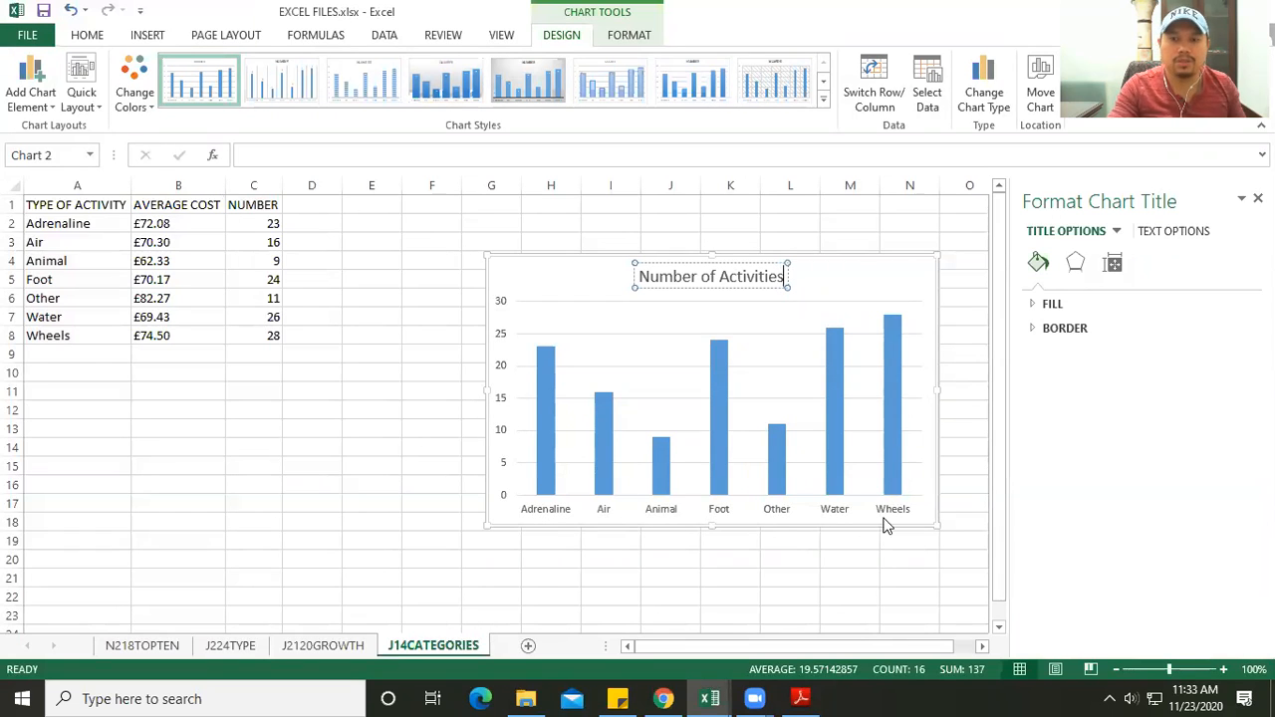
key(alt+Tab)
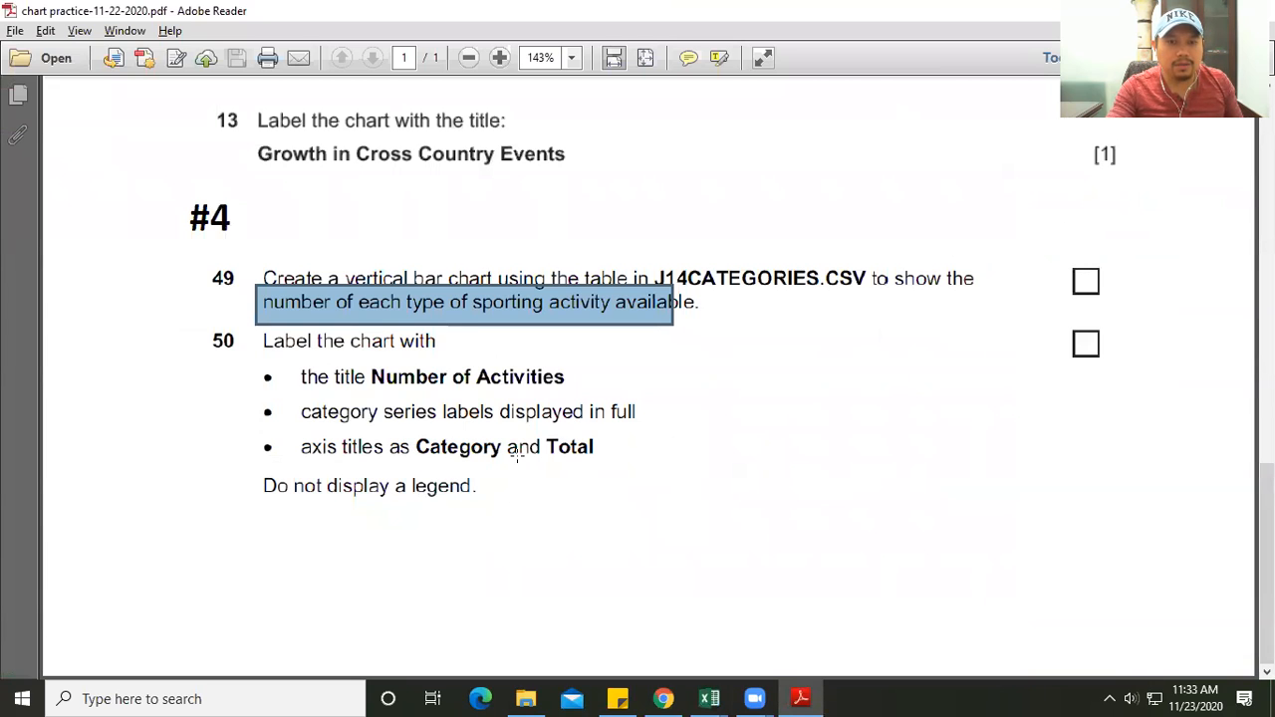
key(alt+Tab)
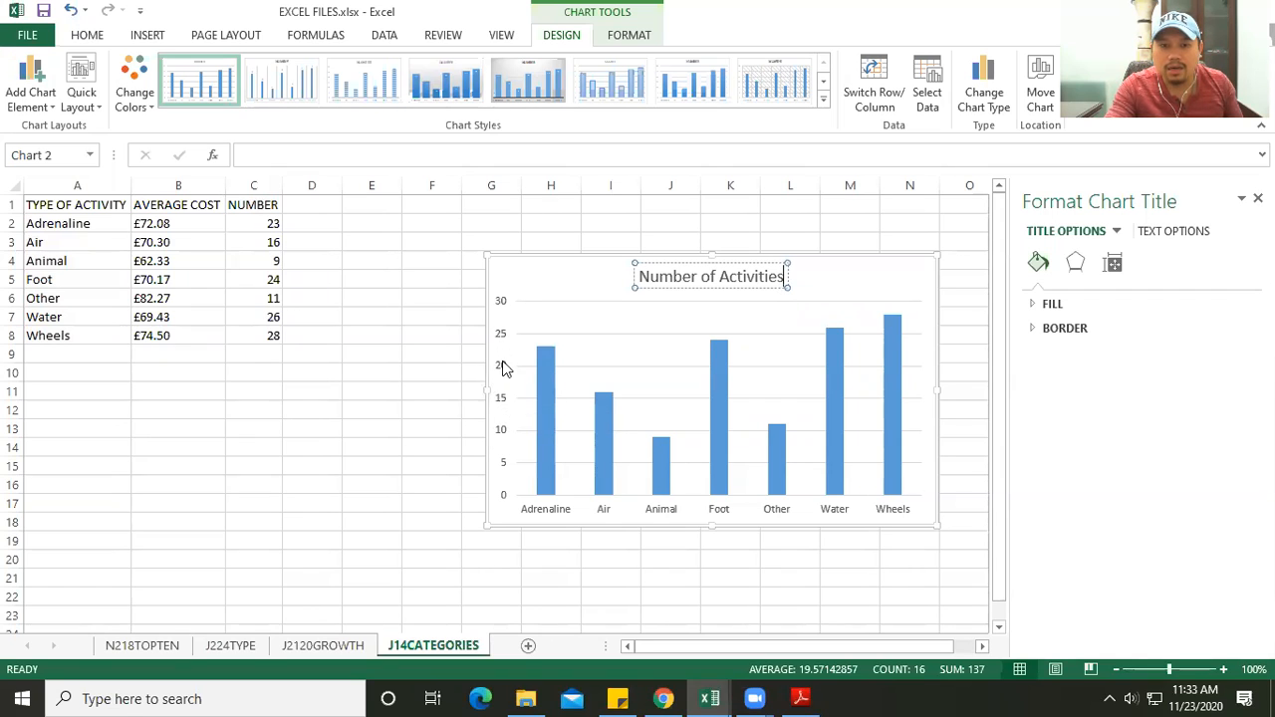
click(915, 277)
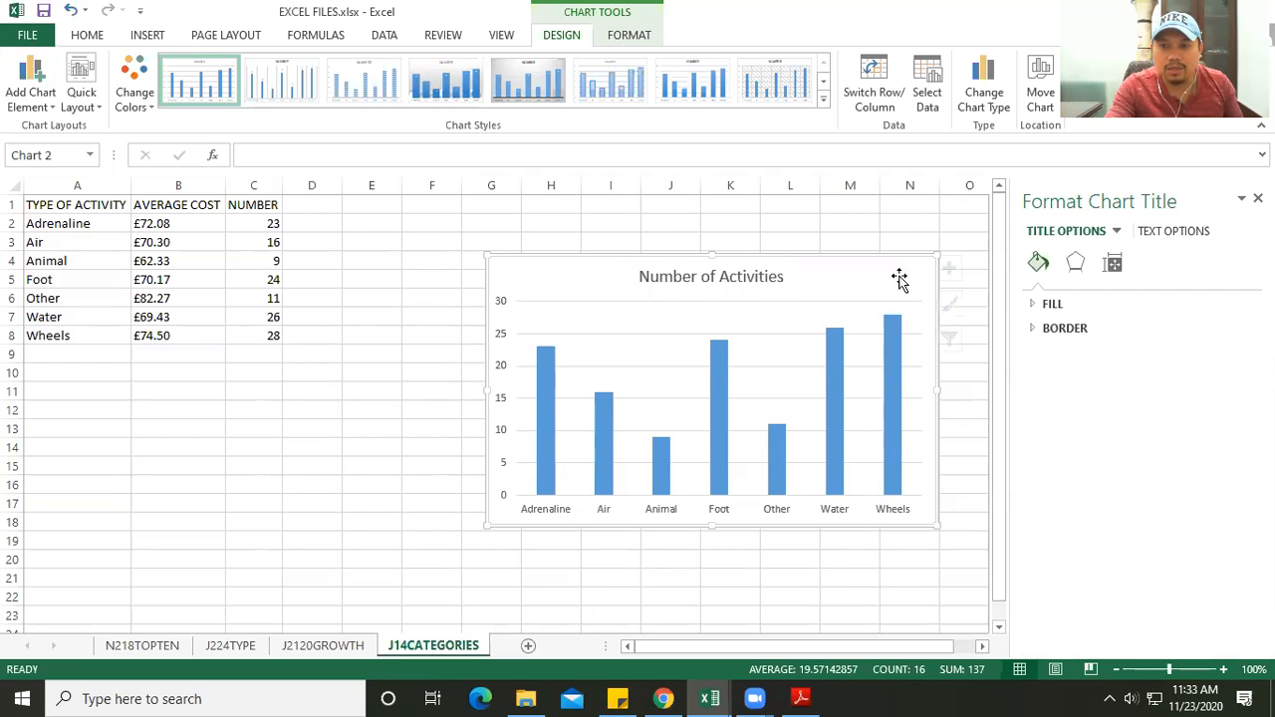
click(960, 267)
click(1034, 313)
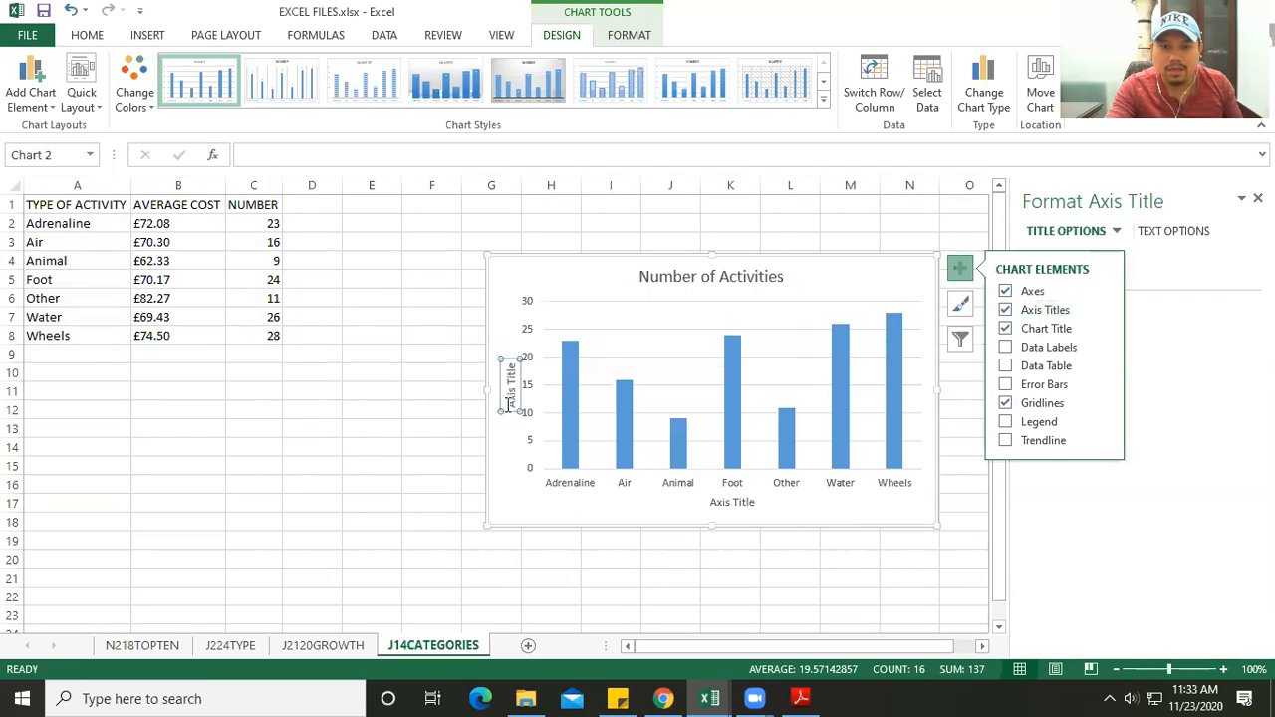
click(510, 394)
triple_click(508, 379)
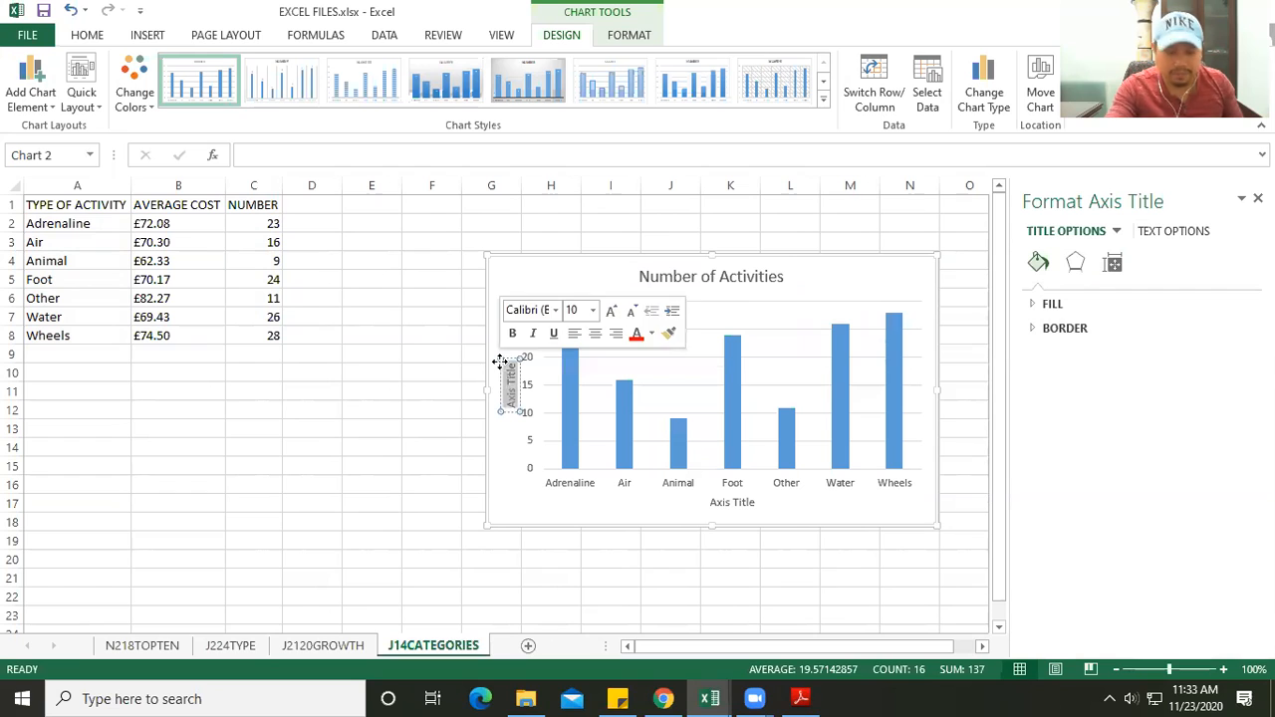
key(Delete)
text(Total)
- Set the horizontal axis title of the Number of Activities chart to "Categories"
click(738, 501)
double_click(737, 501)
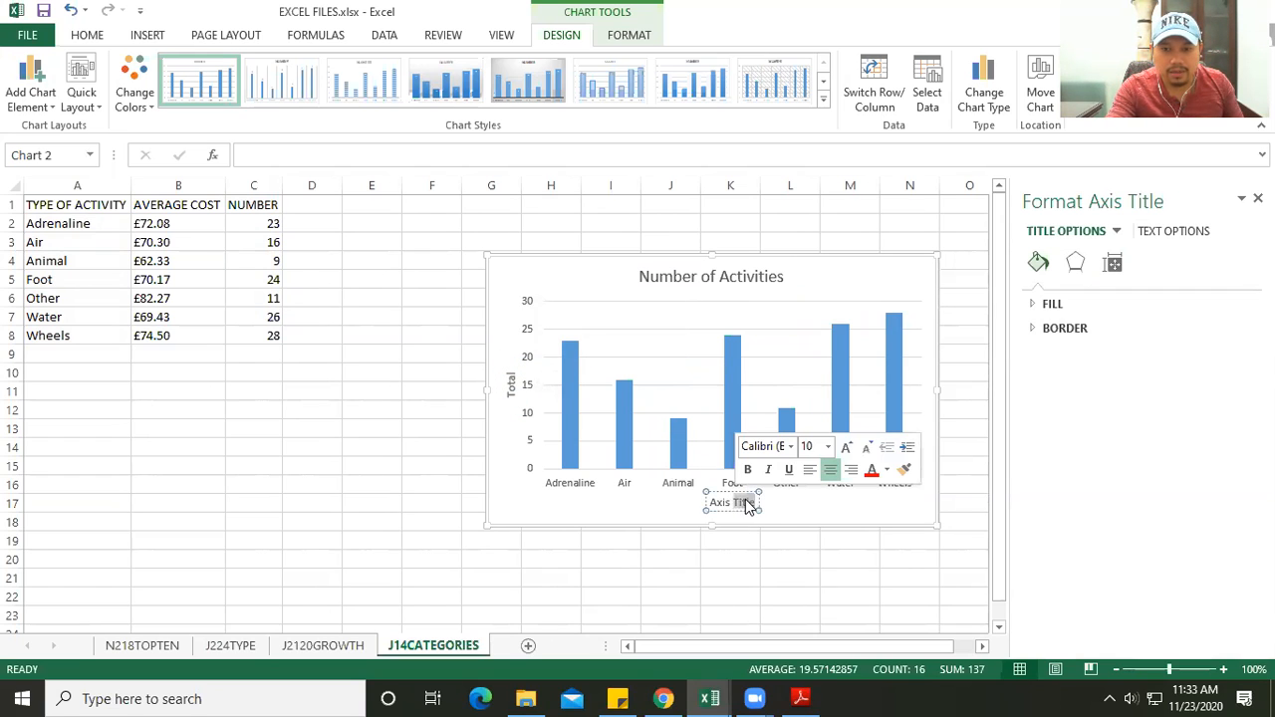
key(BackSpace)
key(BackSpace)
key(BackSpace)
key(BackSpace)
key(BackSpace)
key(BackSpace)
text(V)
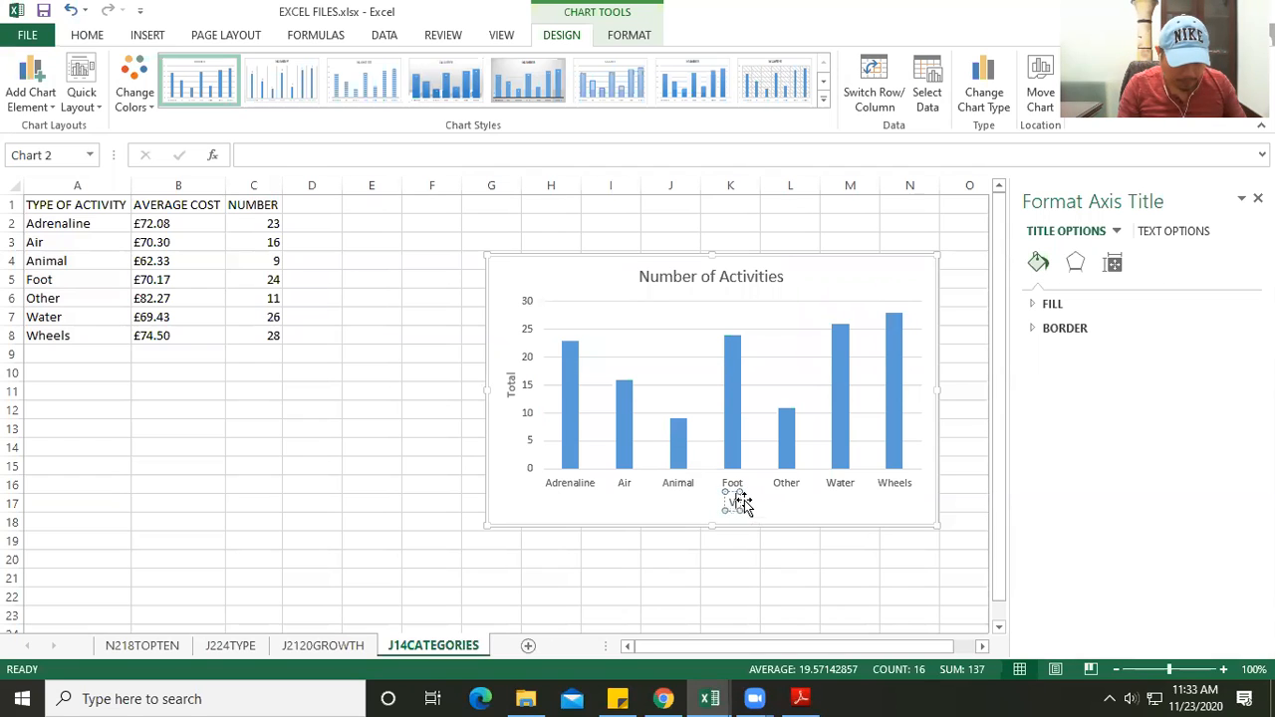
key(BackSpace)
text(Cat)
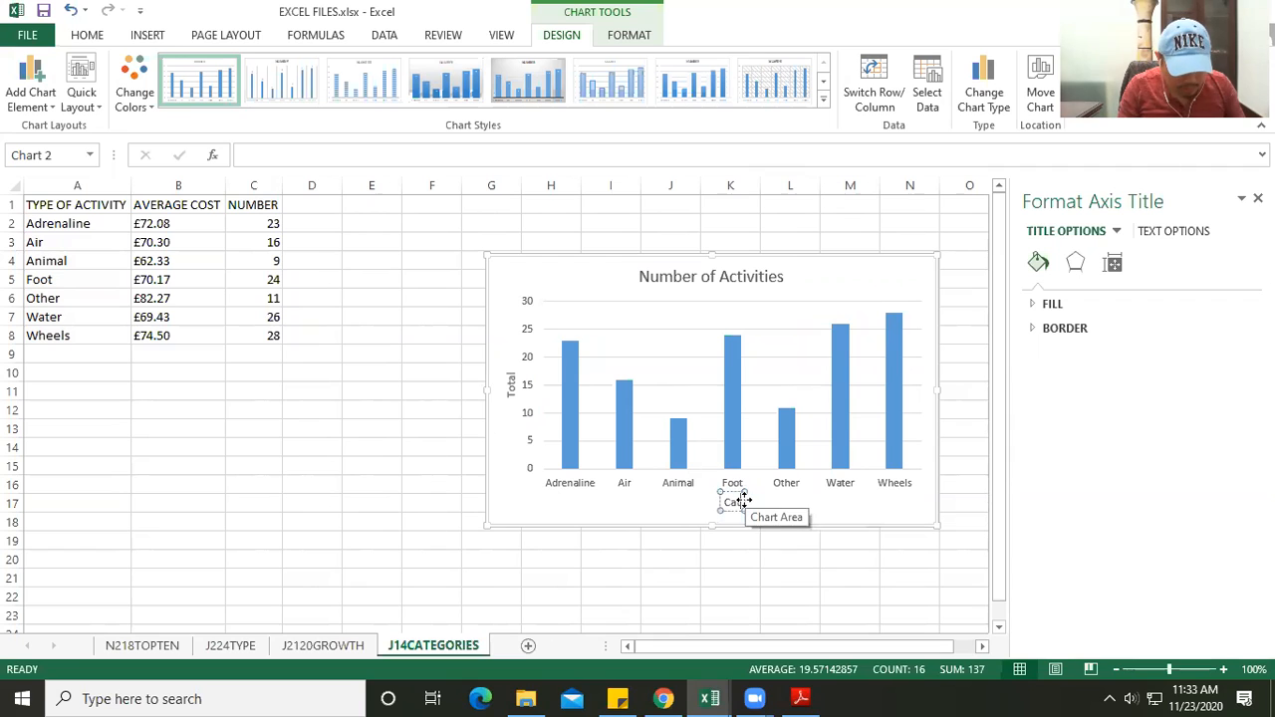
text(egories)
click(530, 514)
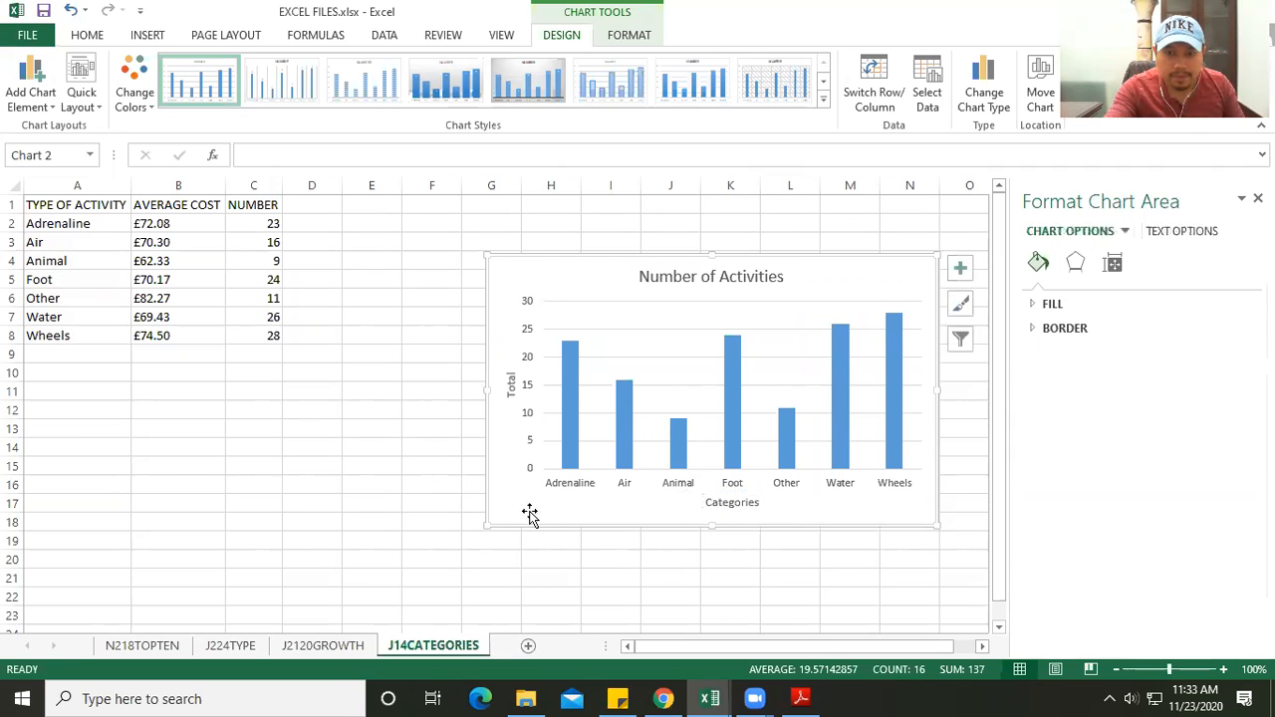
- Move the Number of Activities chart closer to the data table and check its legend setting against the PDF before deselecting it
key(alt+Tab)
key(alt+Tab)
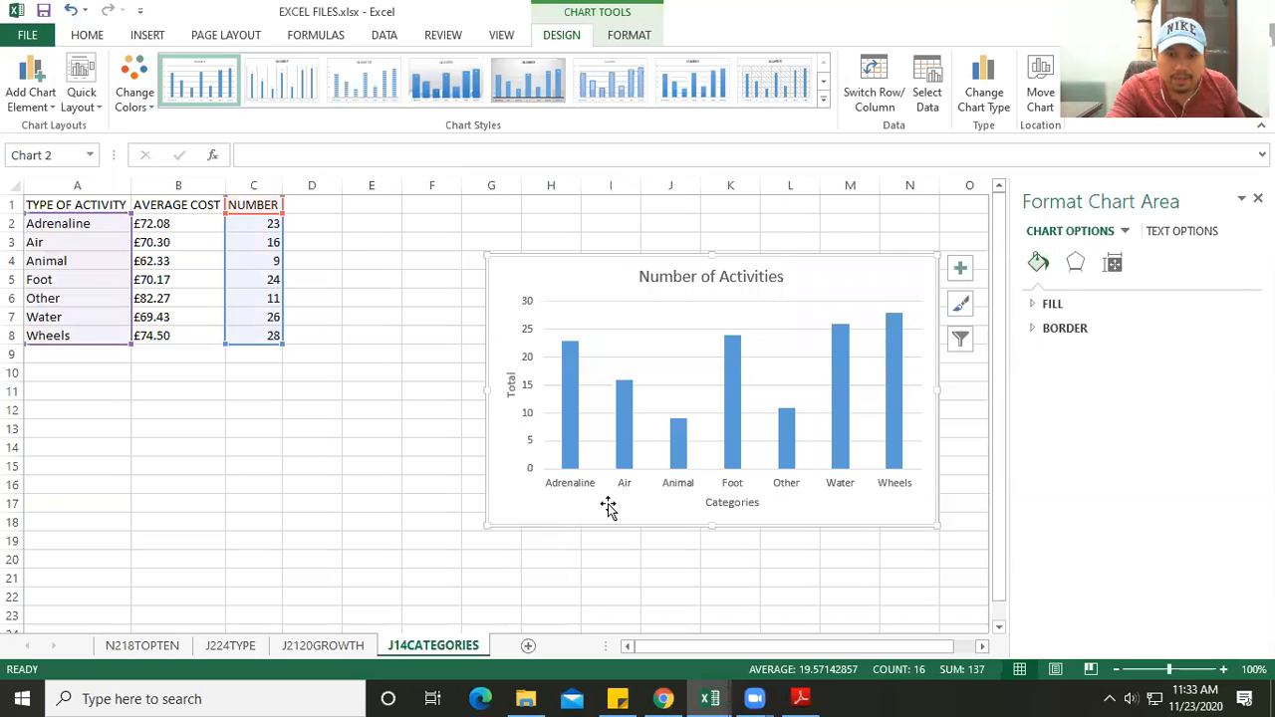
drag(533, 272, 412, 263)
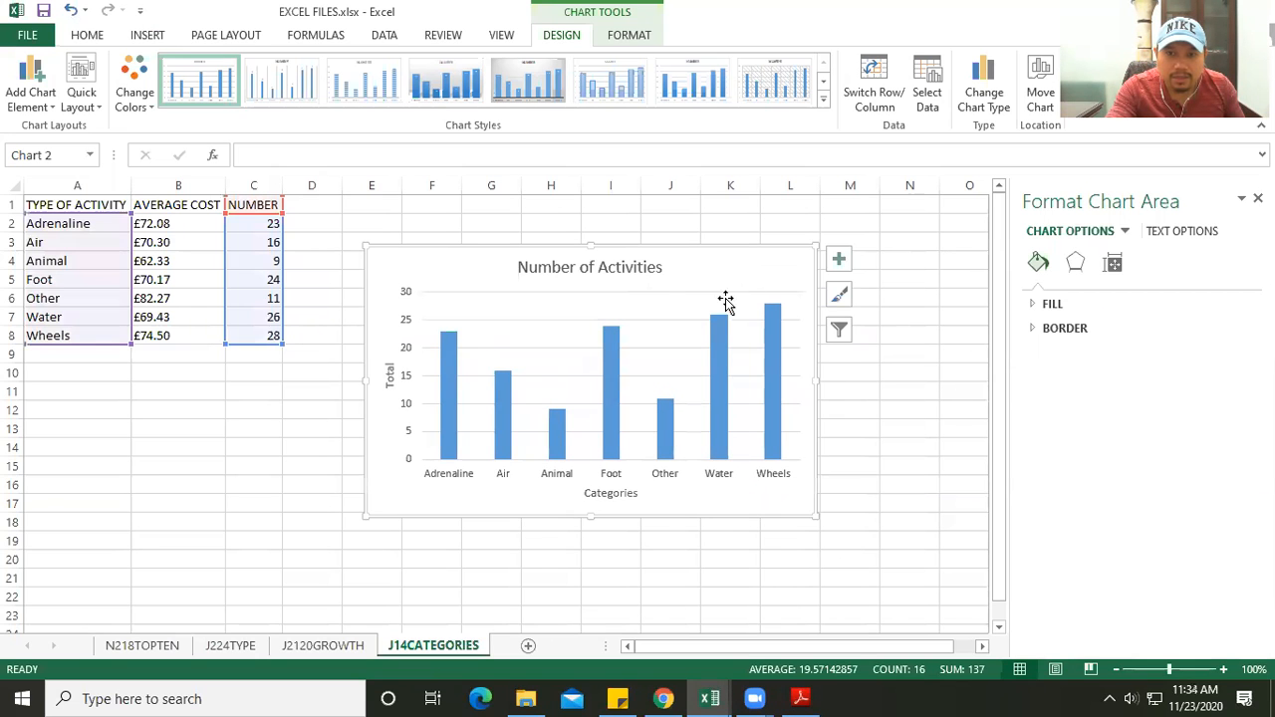
click(838, 259)
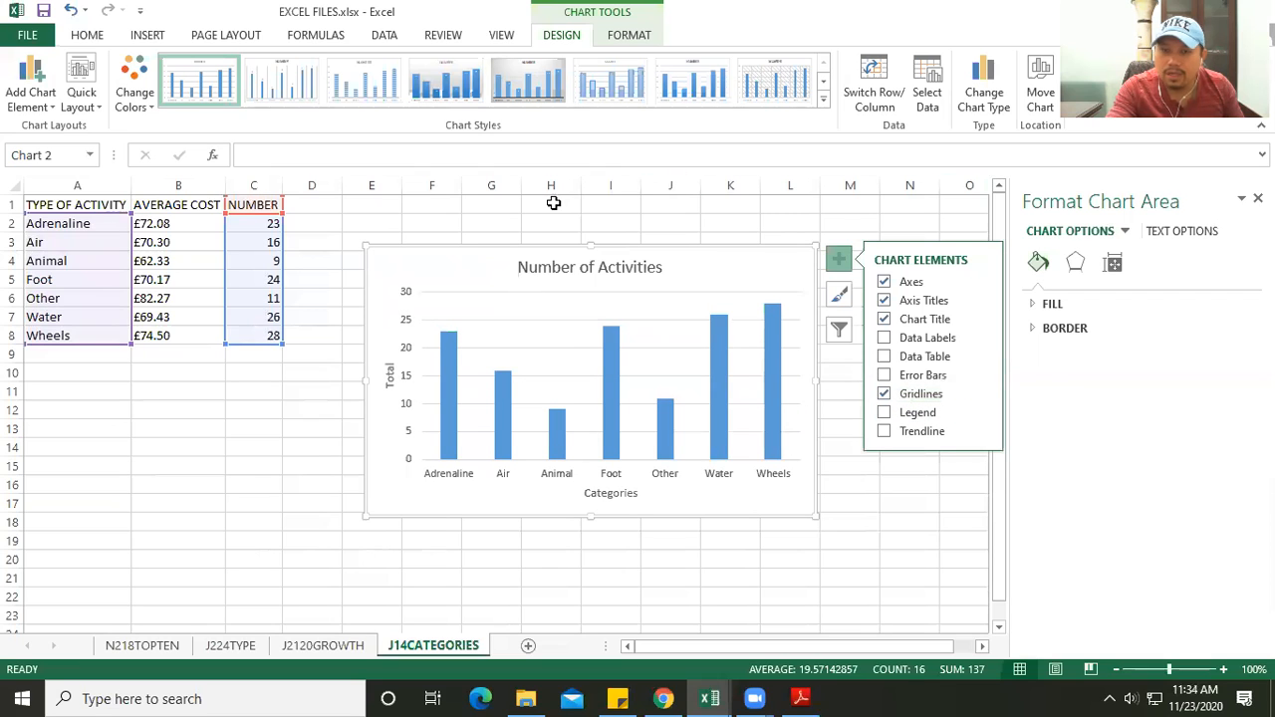
click(264, 479)
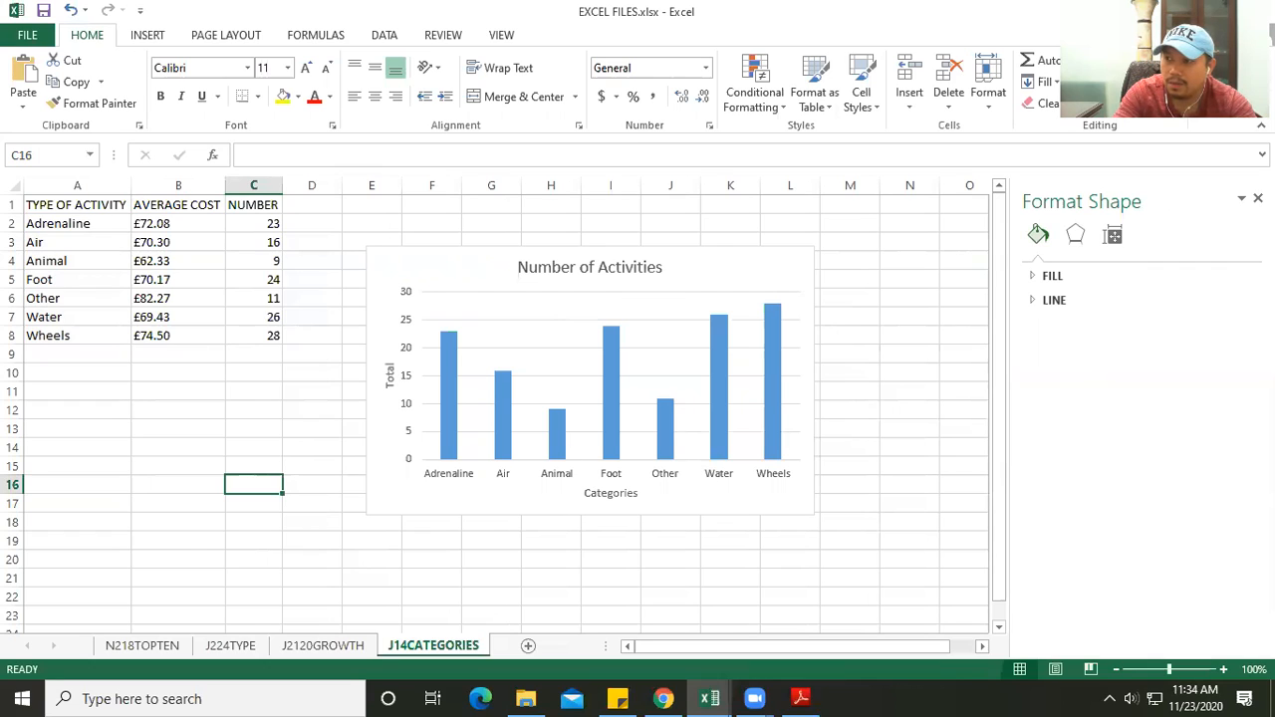
key(alt+Tab)
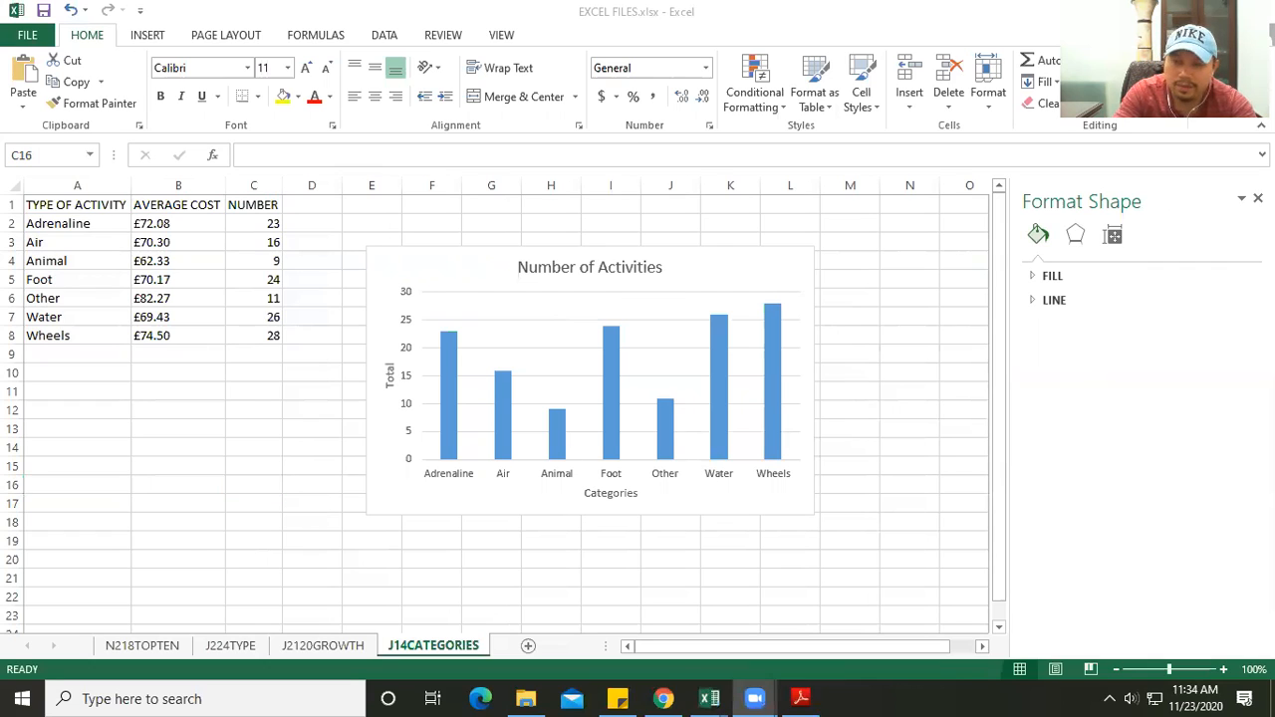